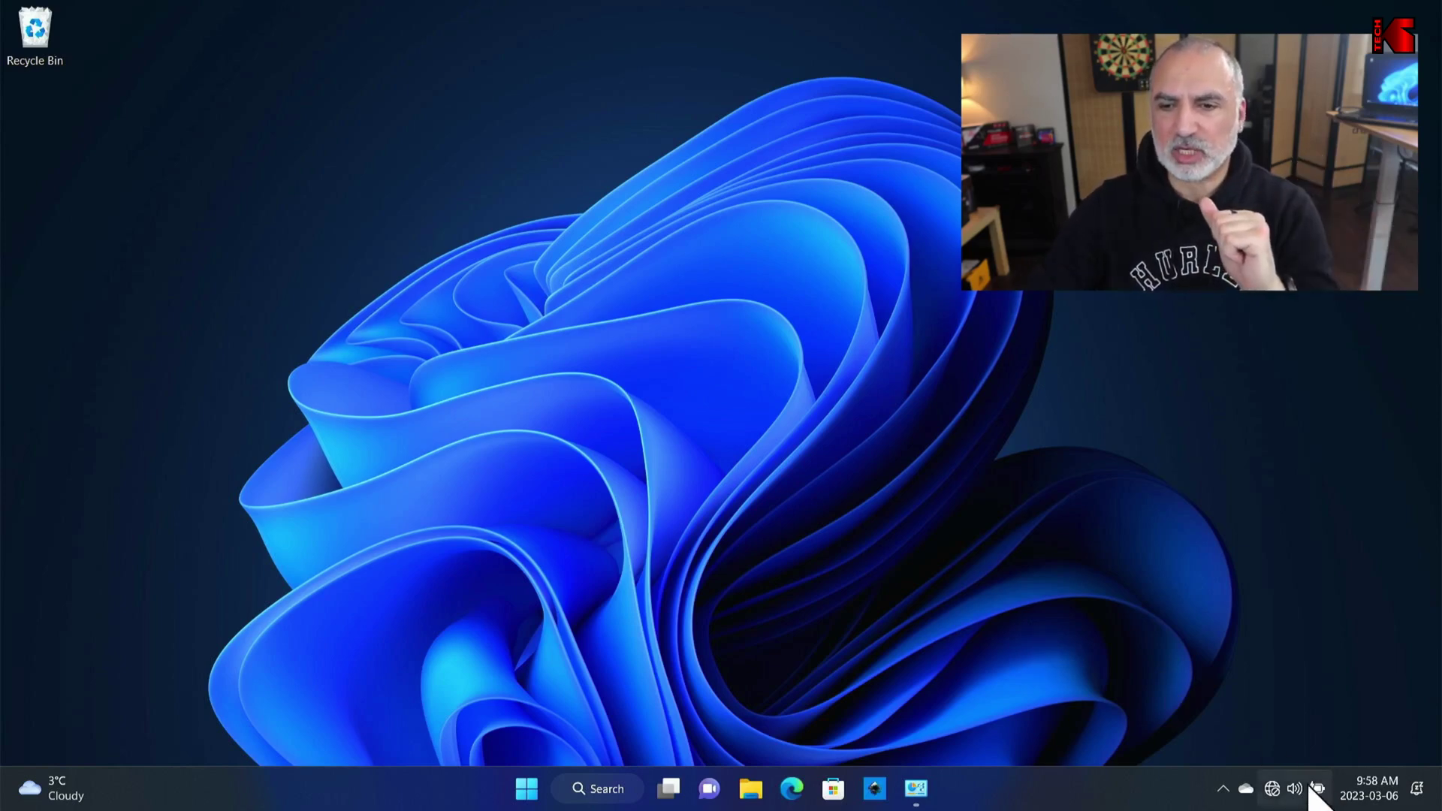
- Join the UeeVii_5.8G_UAP66 Wi-Fi network by pasting its security key
click(1285, 793)
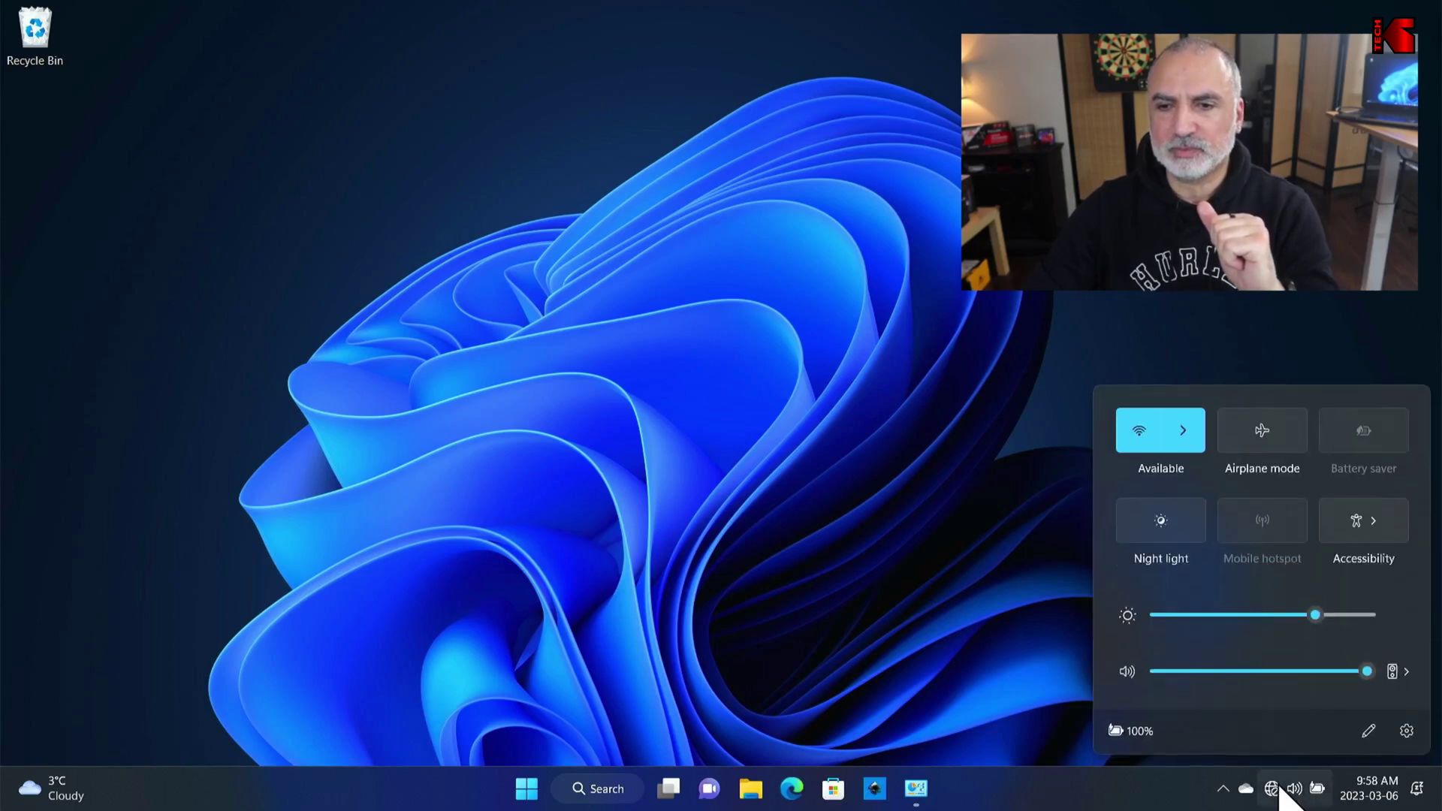
click(1185, 431)
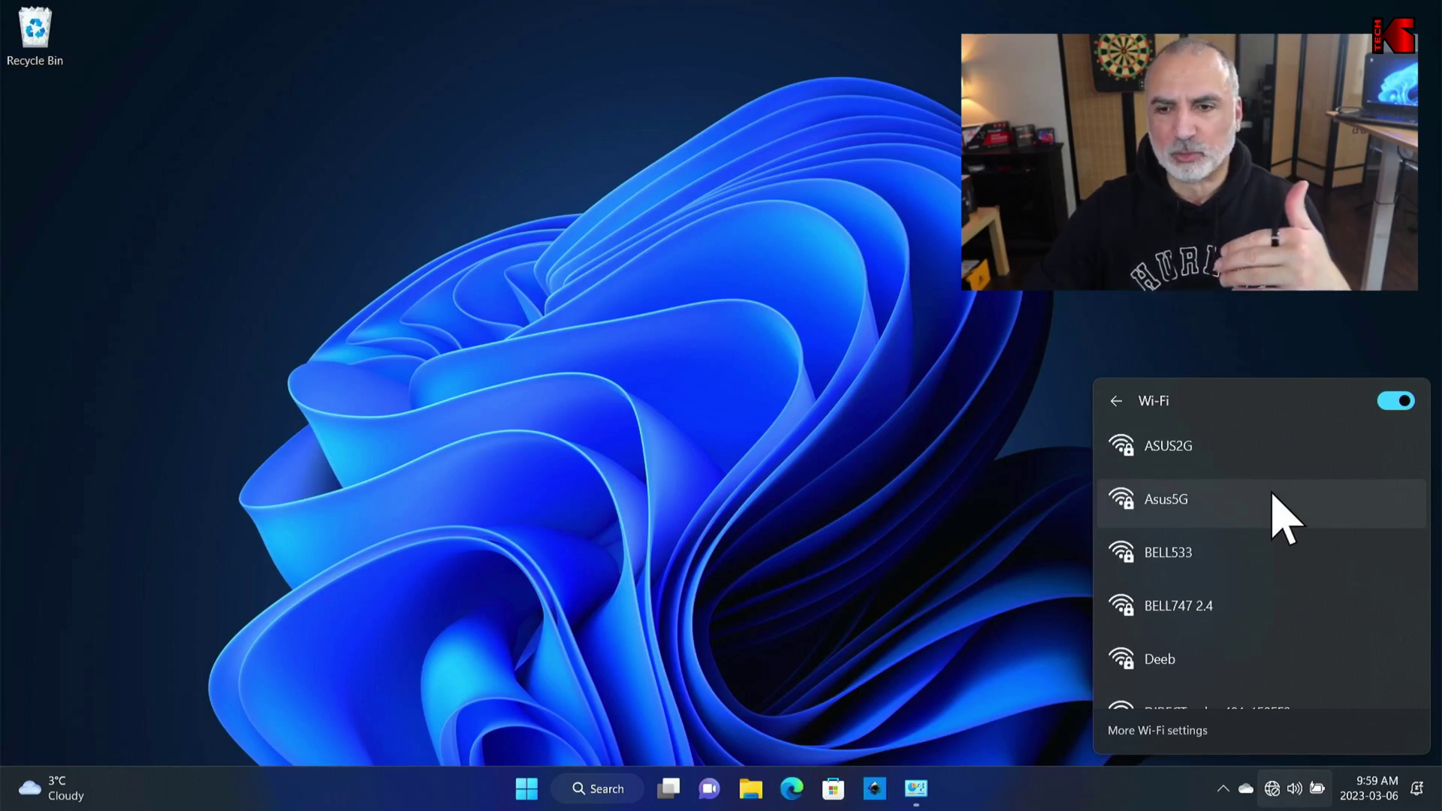
scroll(1275, 496, down, 3)
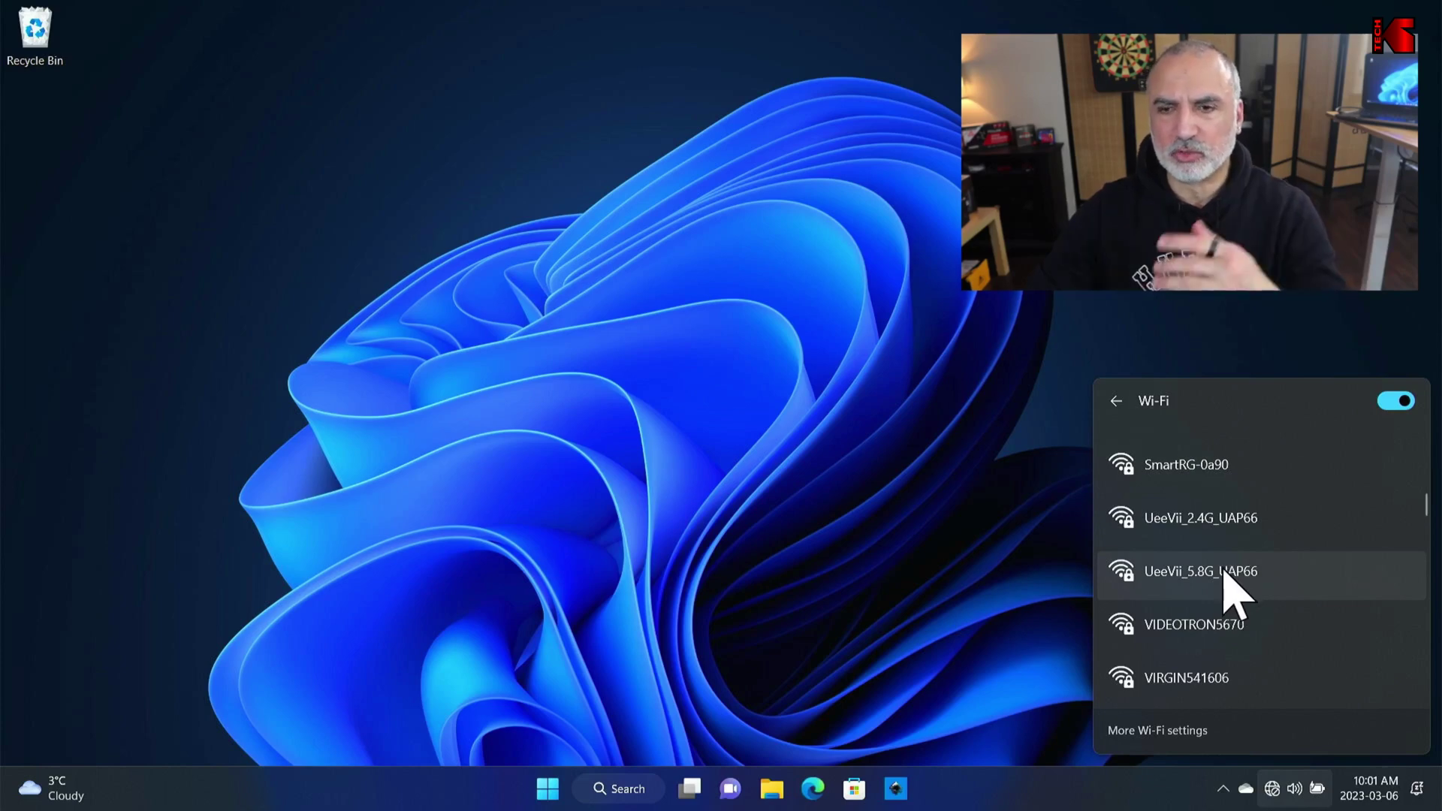
click(1226, 574)
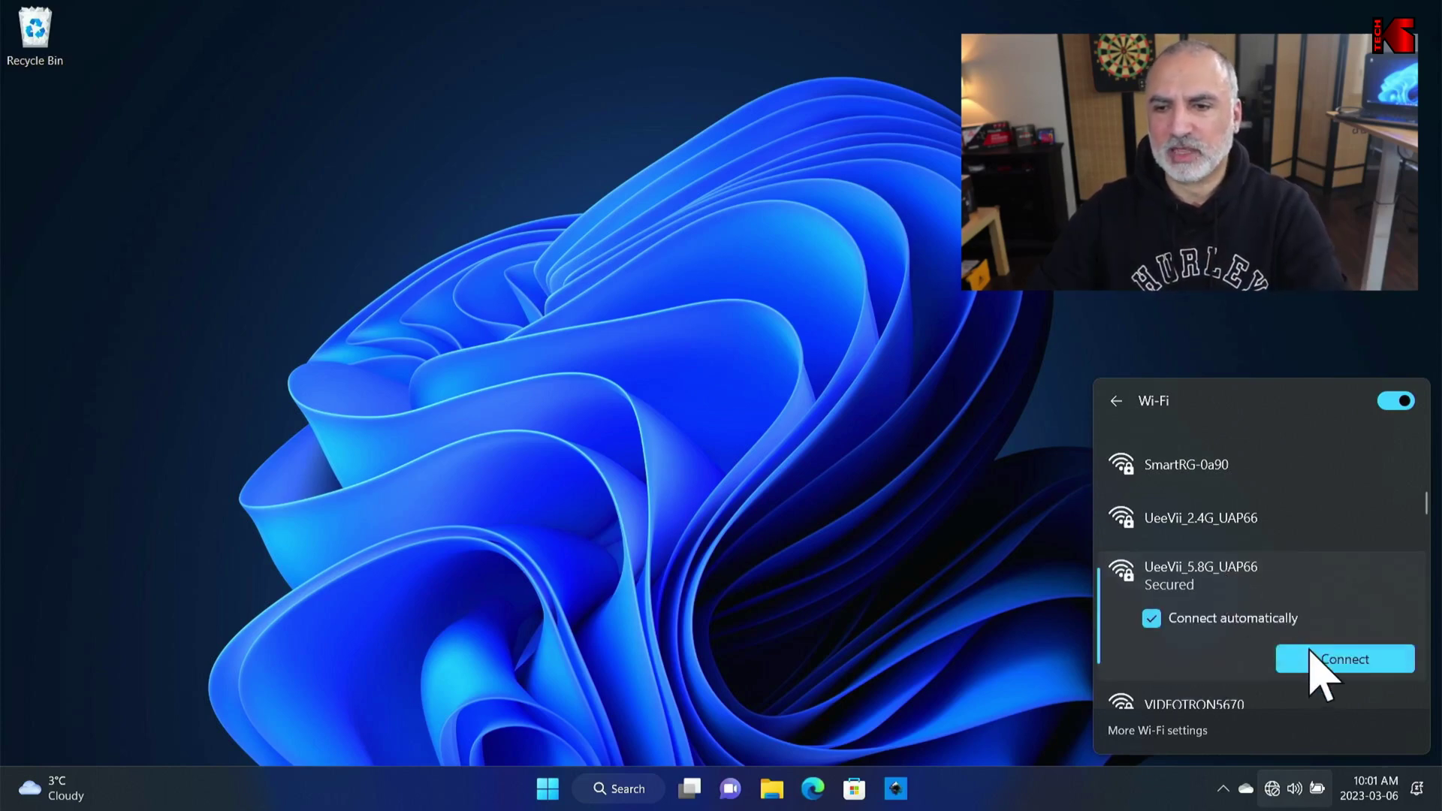
click(1360, 661)
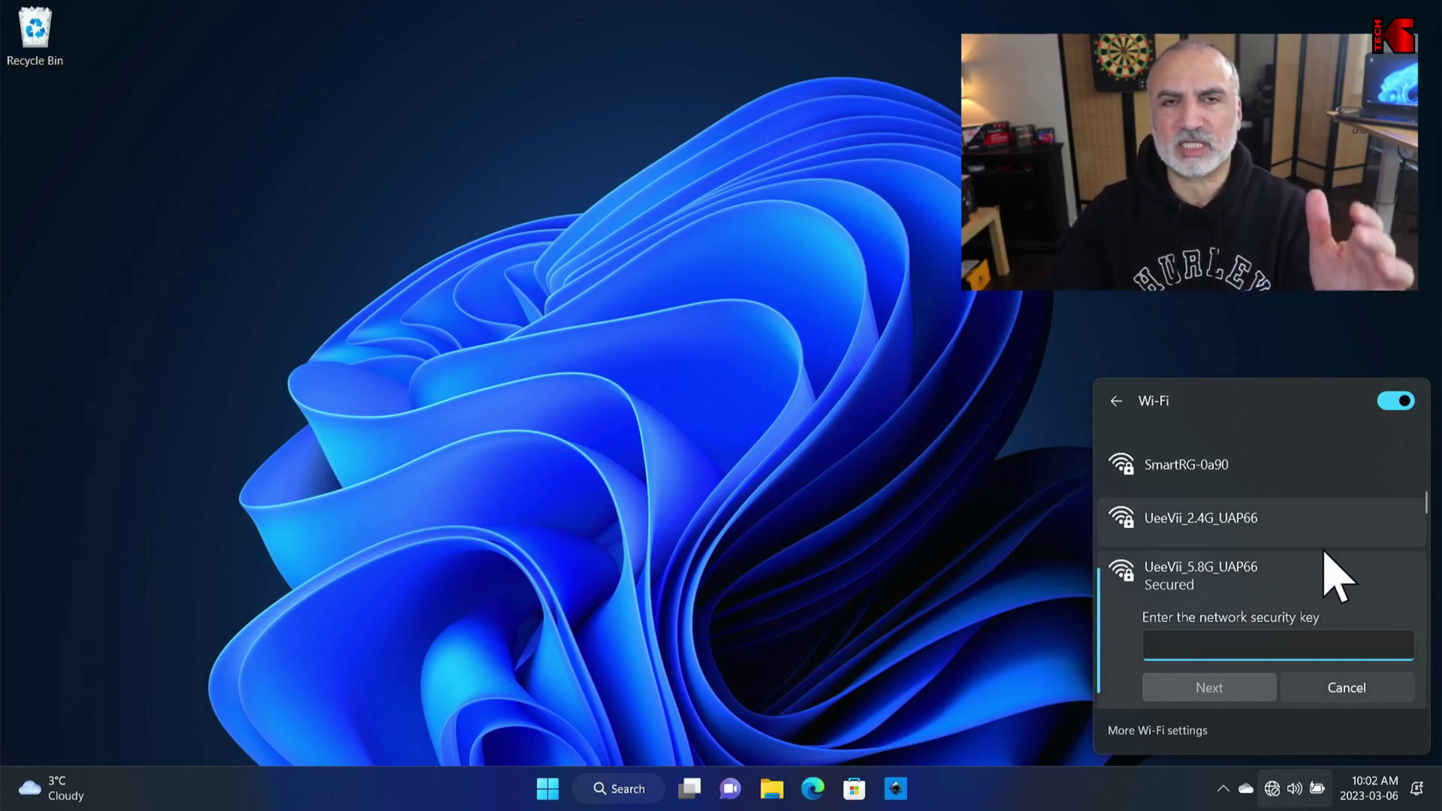
key(ctrl+v)
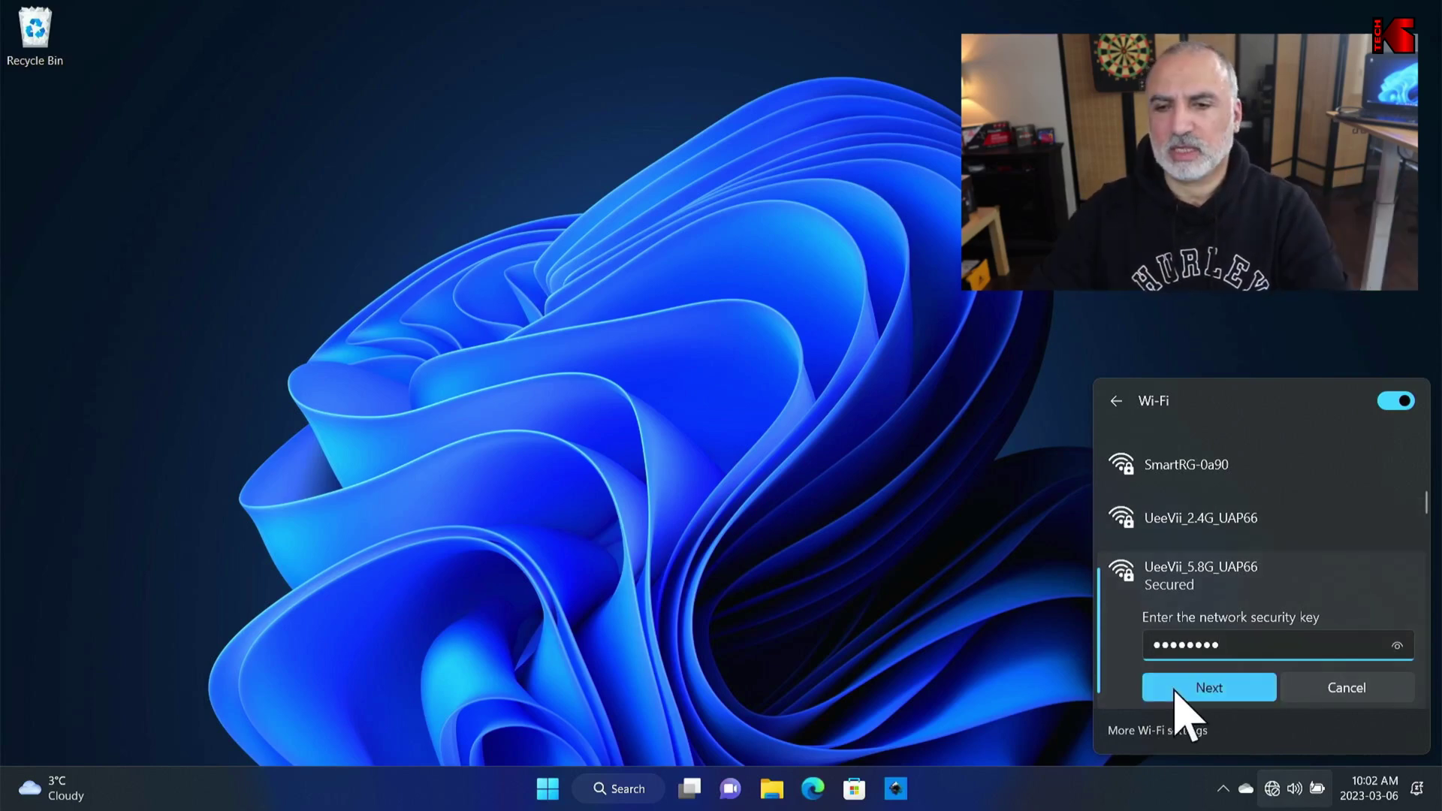
click(1202, 687)
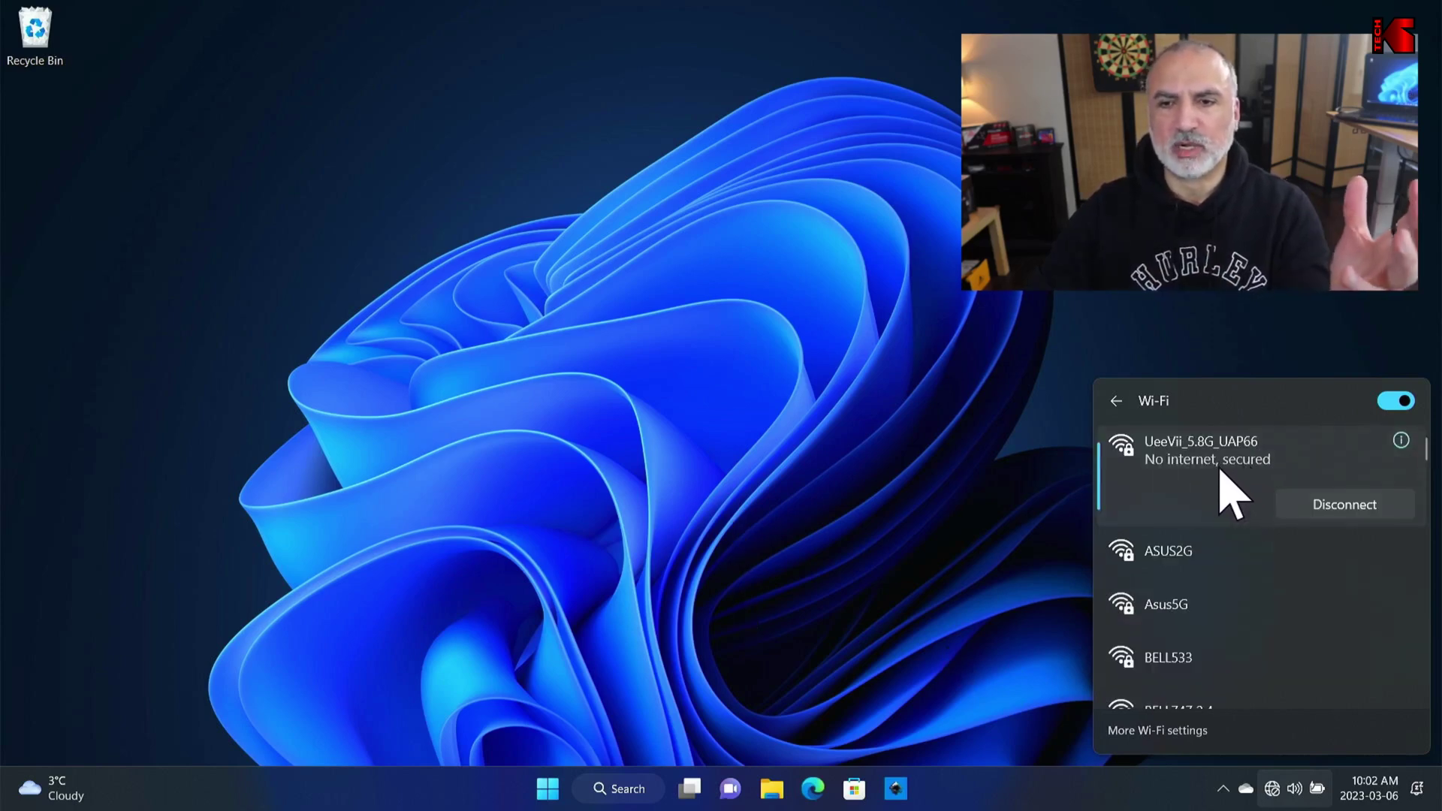
- Open the UeeVii_5.8G_UAP66 Wi-Fi properties and edit its IP assignment
click(865, 514)
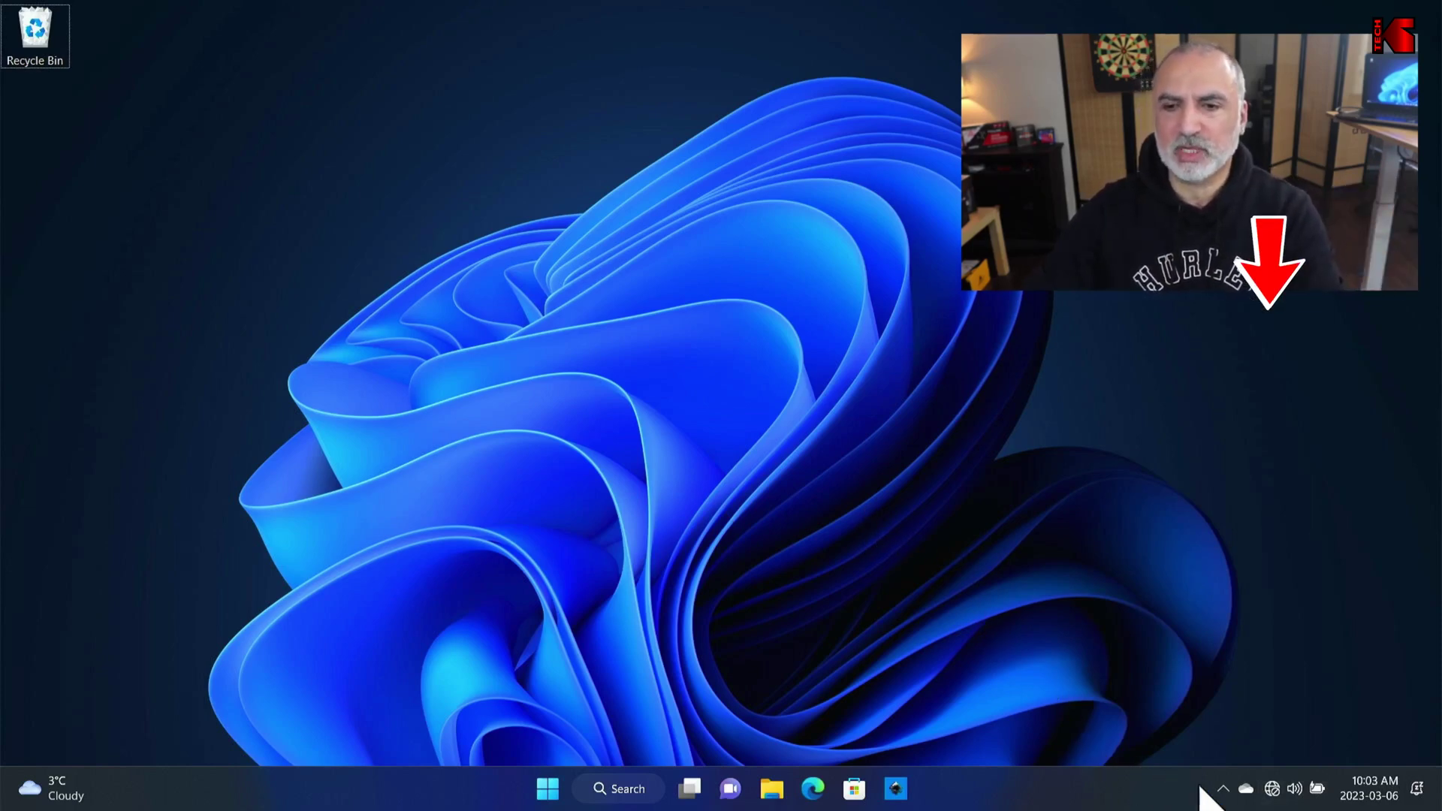
right_click(1272, 790)
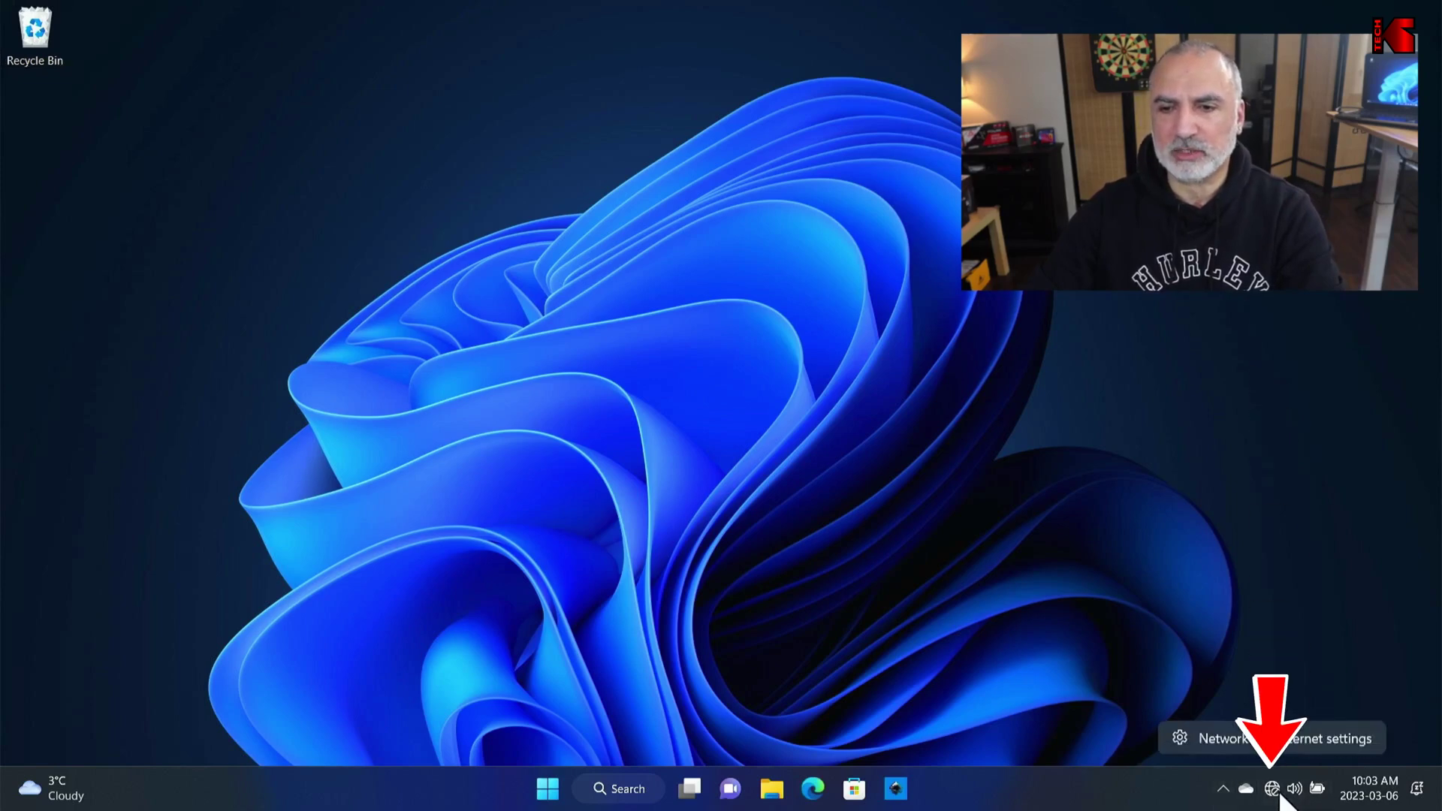
click(1248, 743)
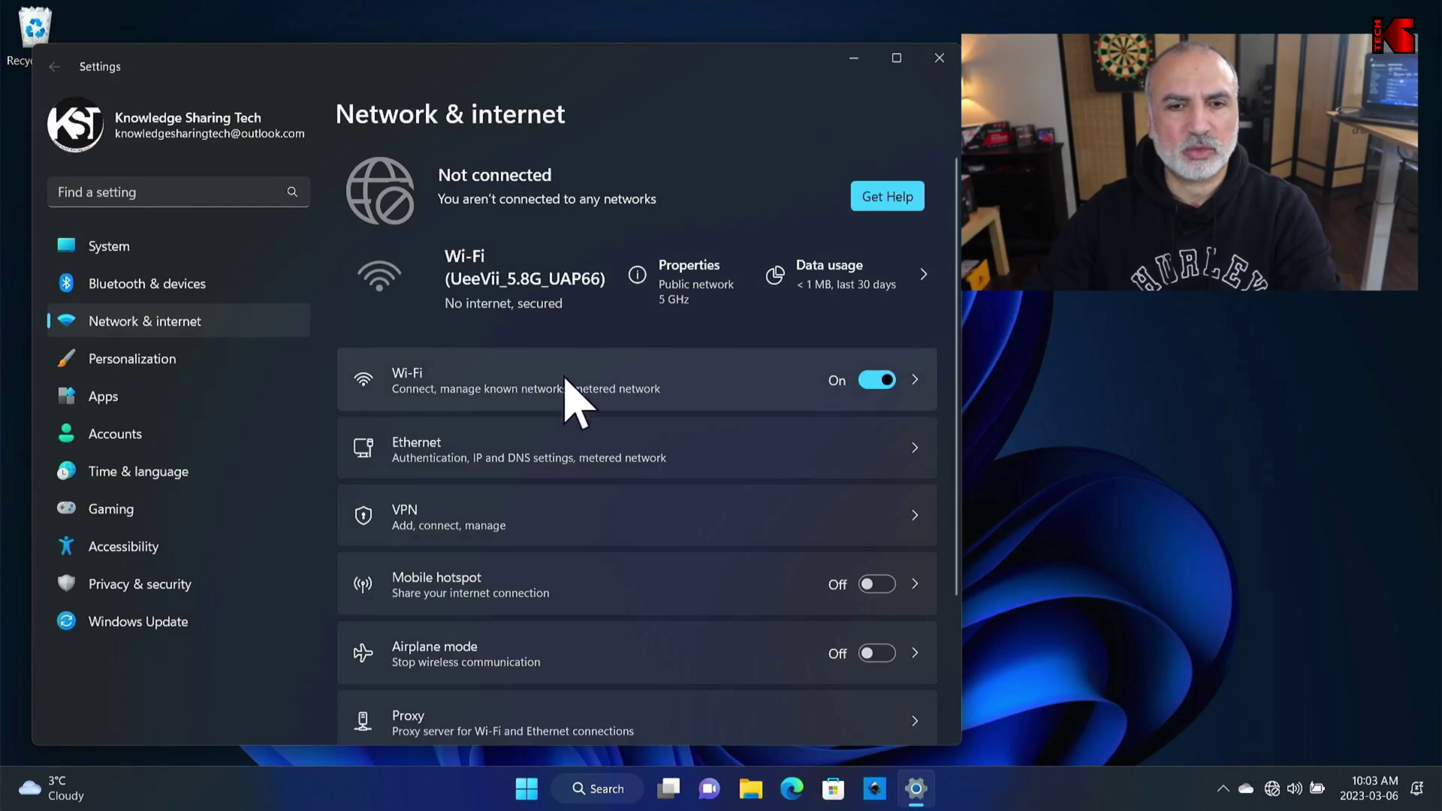
click(522, 387)
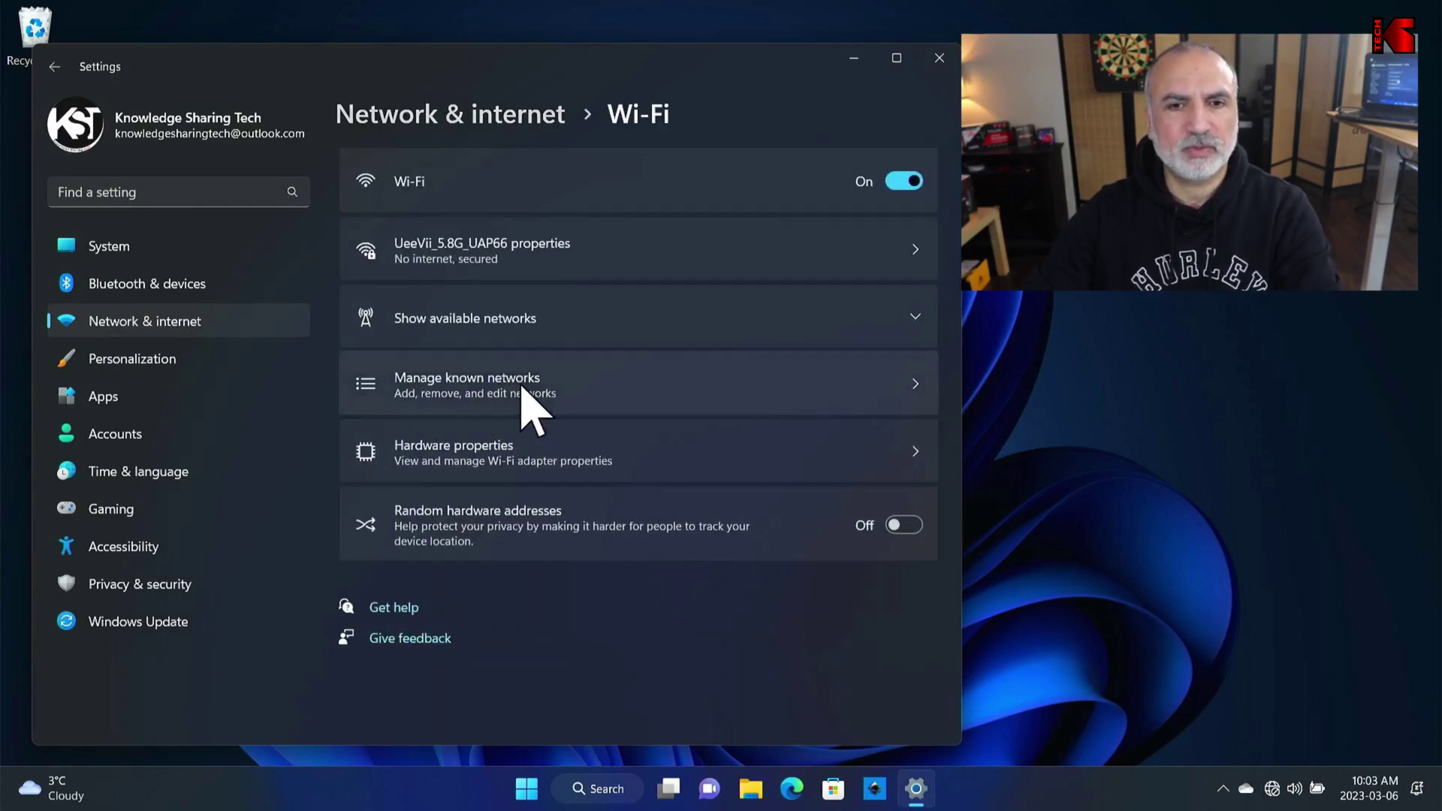
click(588, 254)
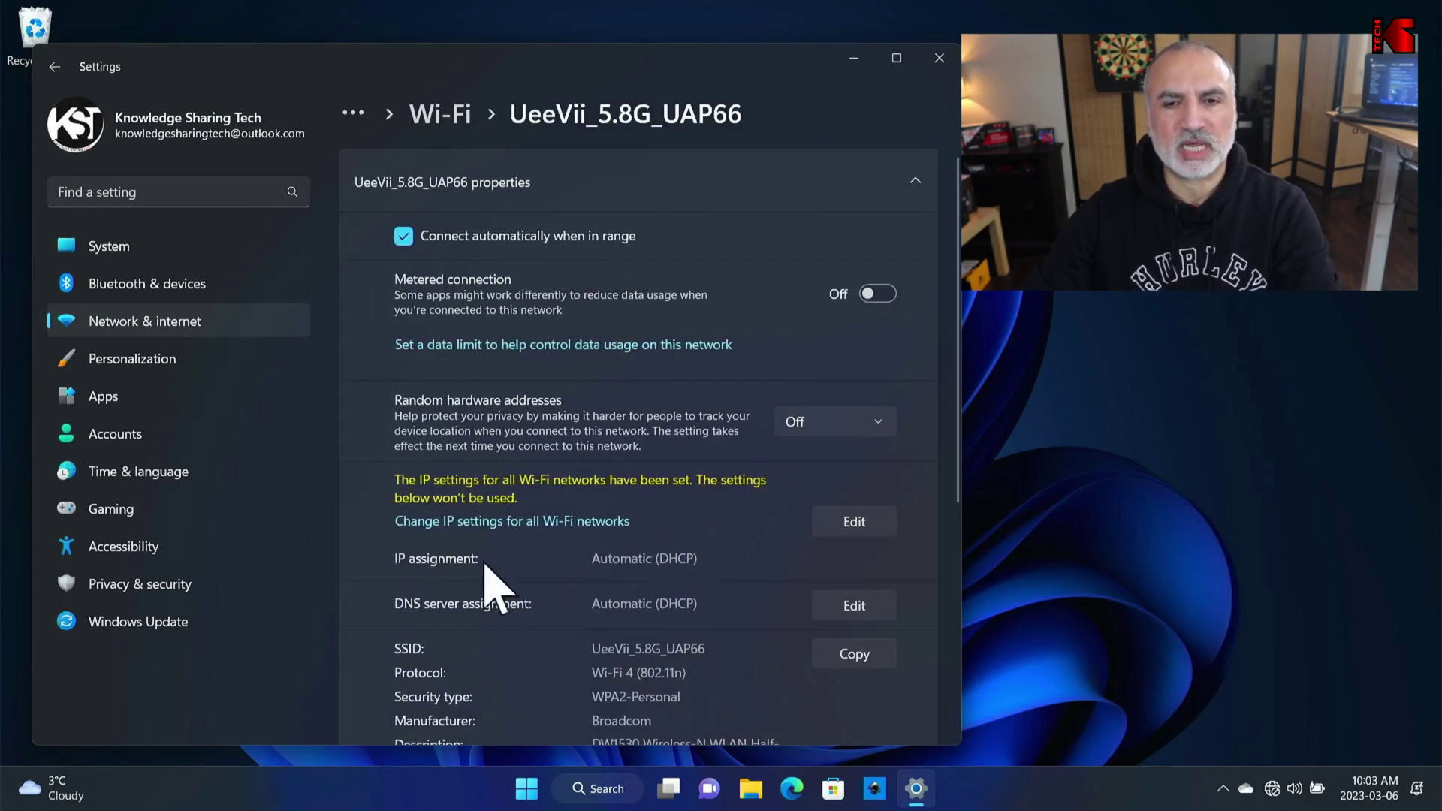
click(856, 524)
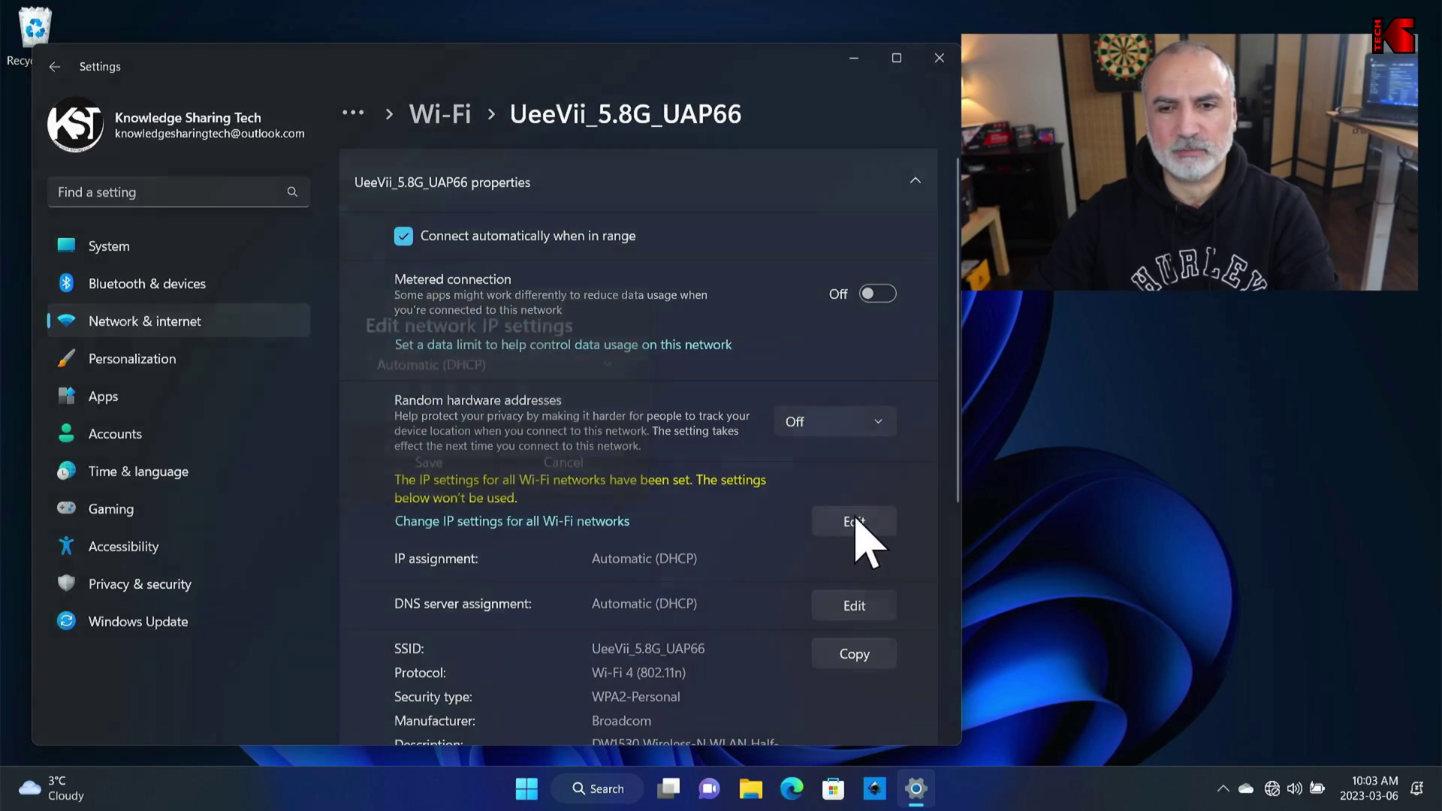
- Save manual IPv4 192.168.188.5 with mask 255.255.255.0, then minimise Settings
click(506, 371)
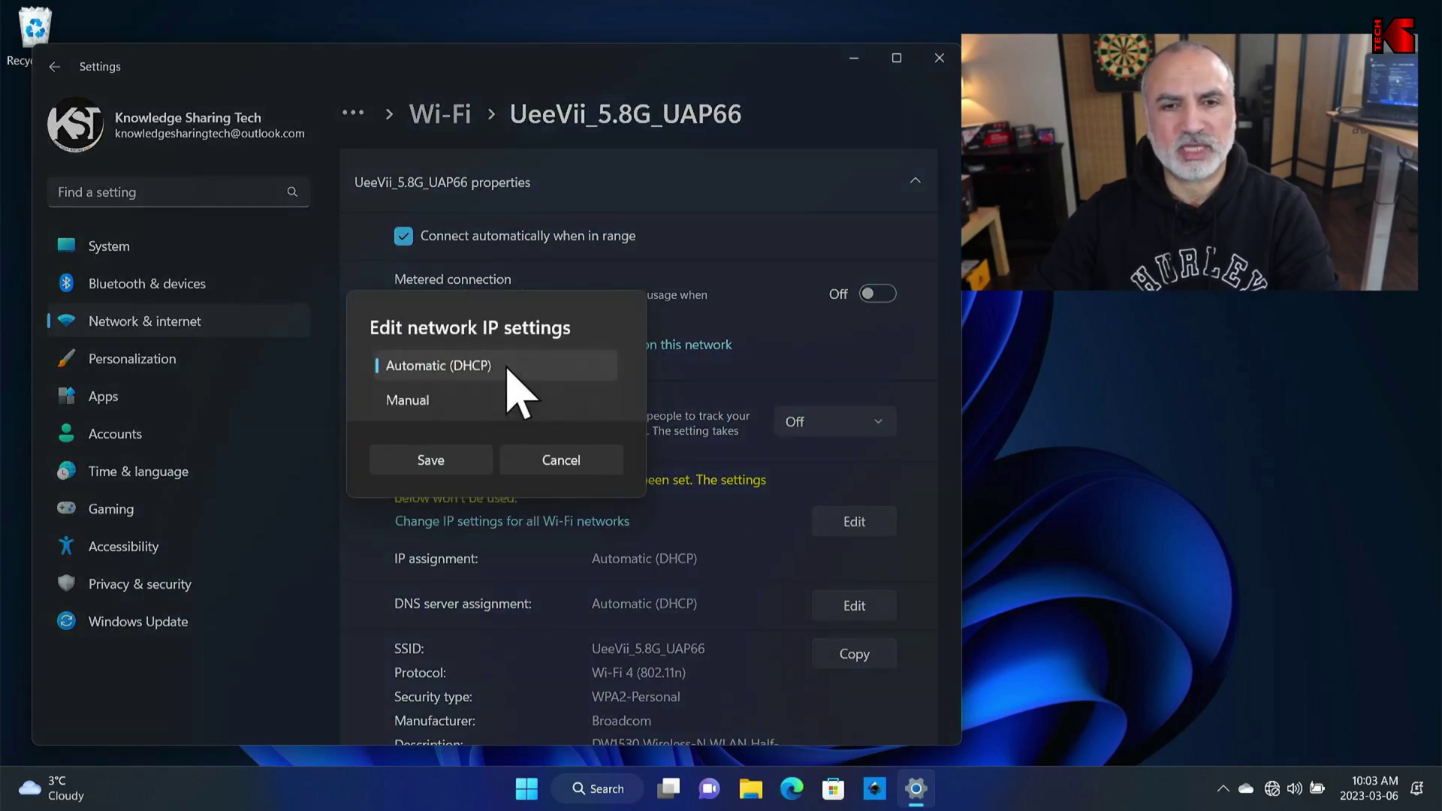
click(473, 402)
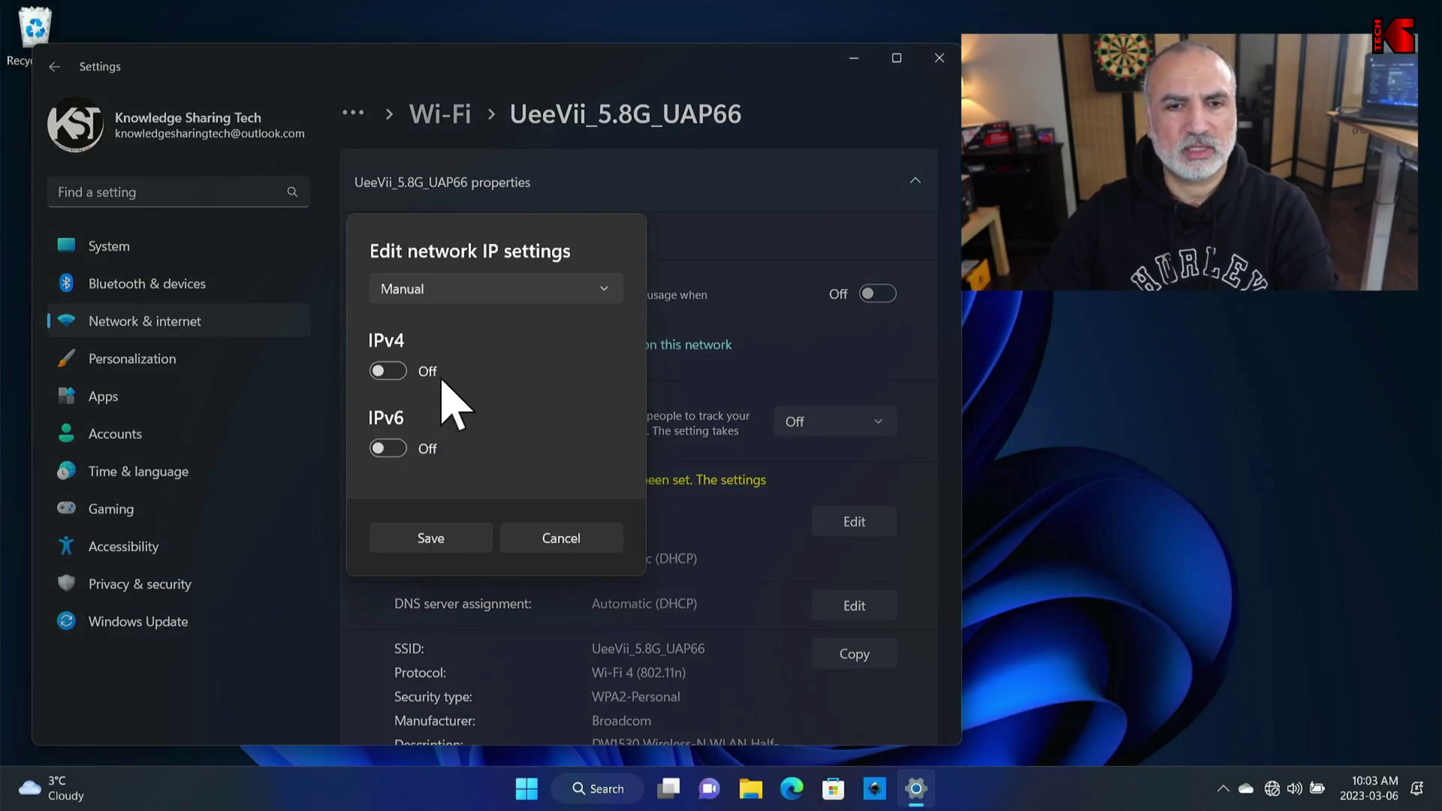
click(381, 371)
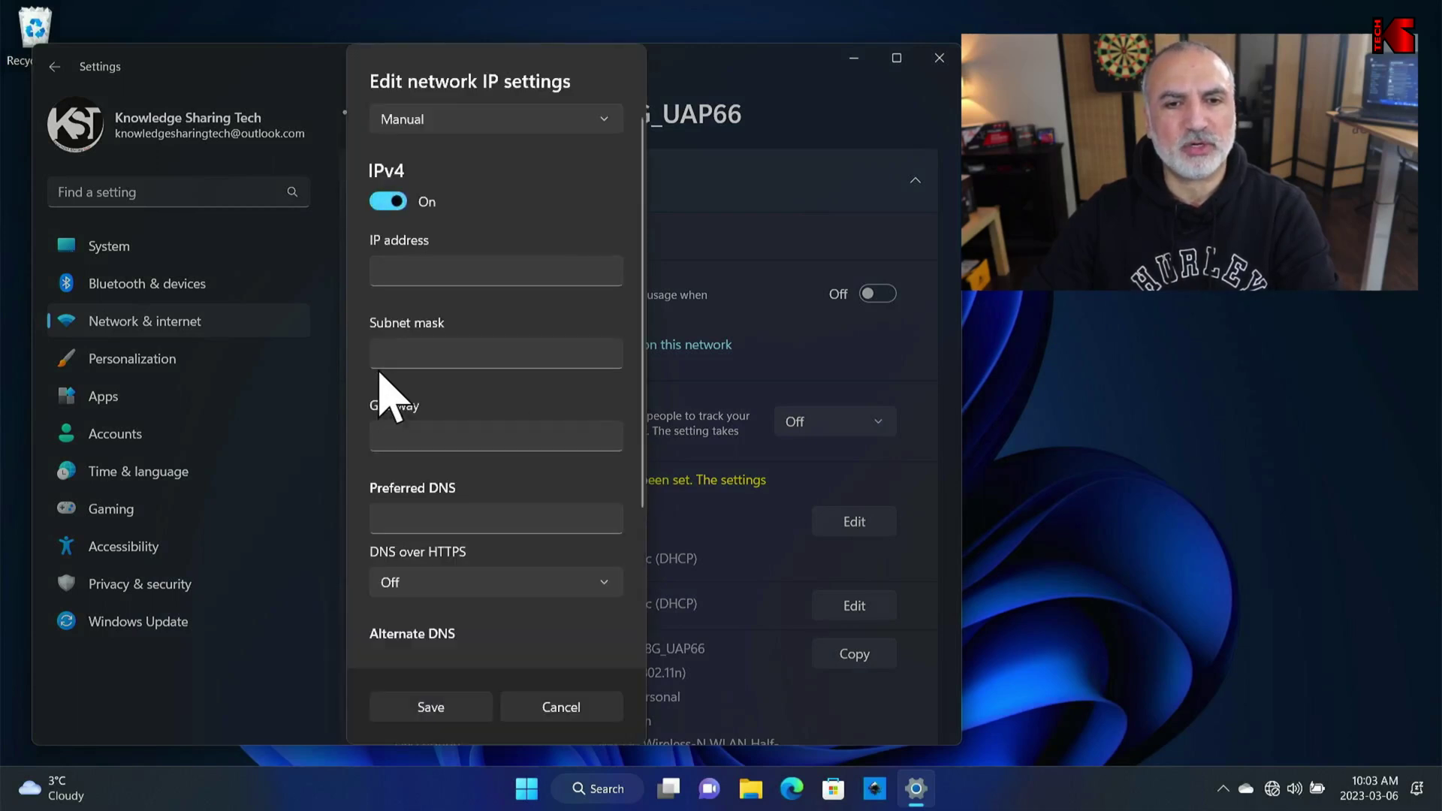
click(469, 272)
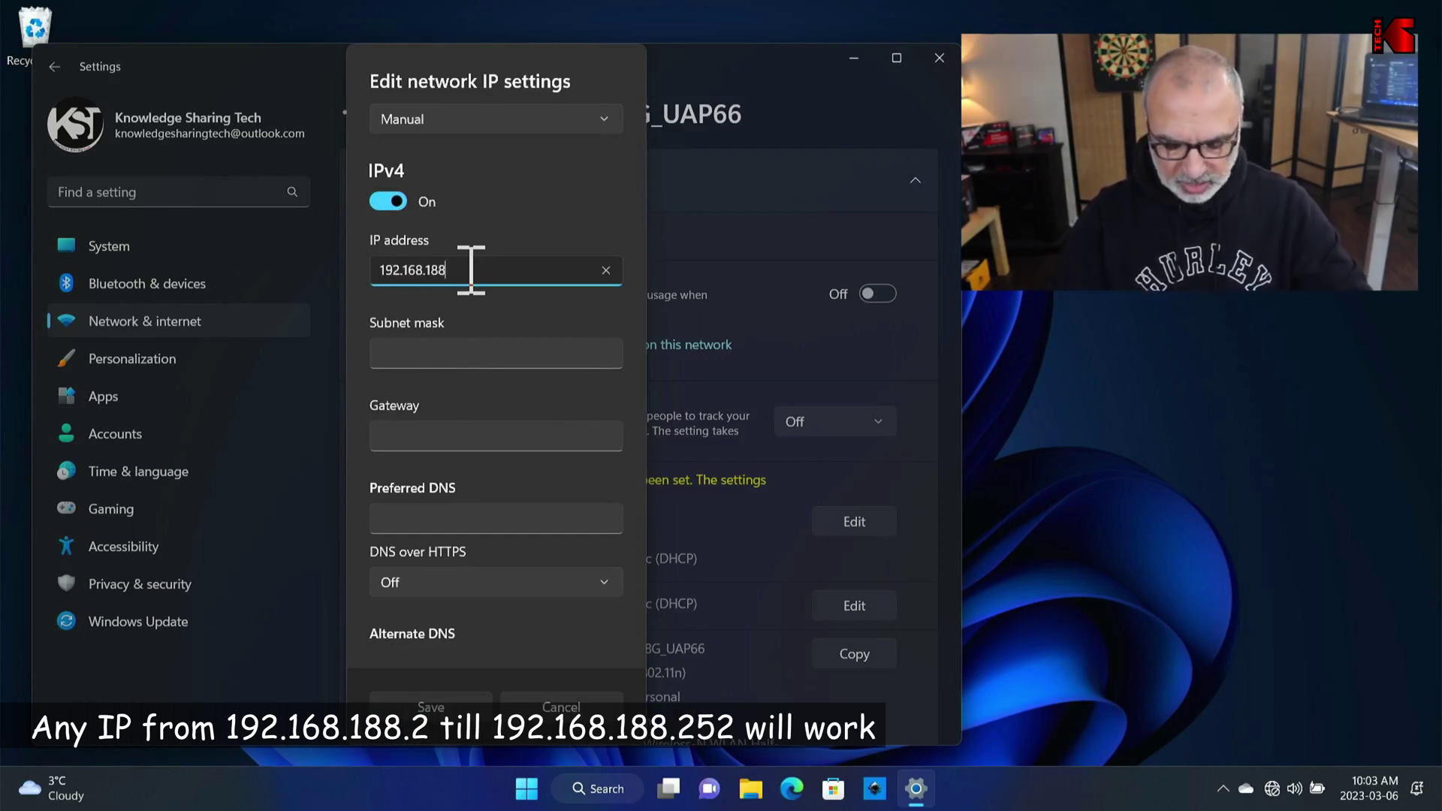
click(473, 352)
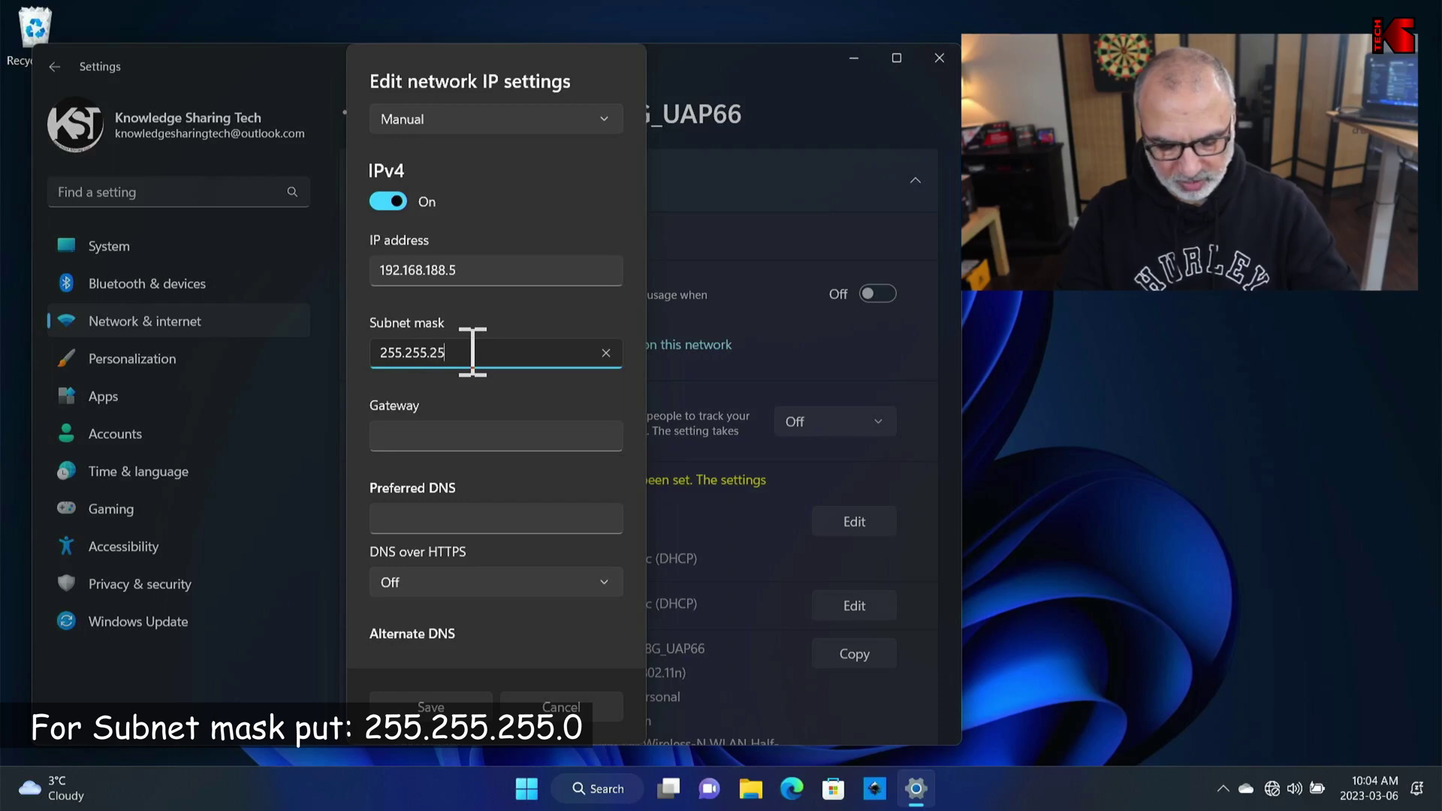
click(443, 703)
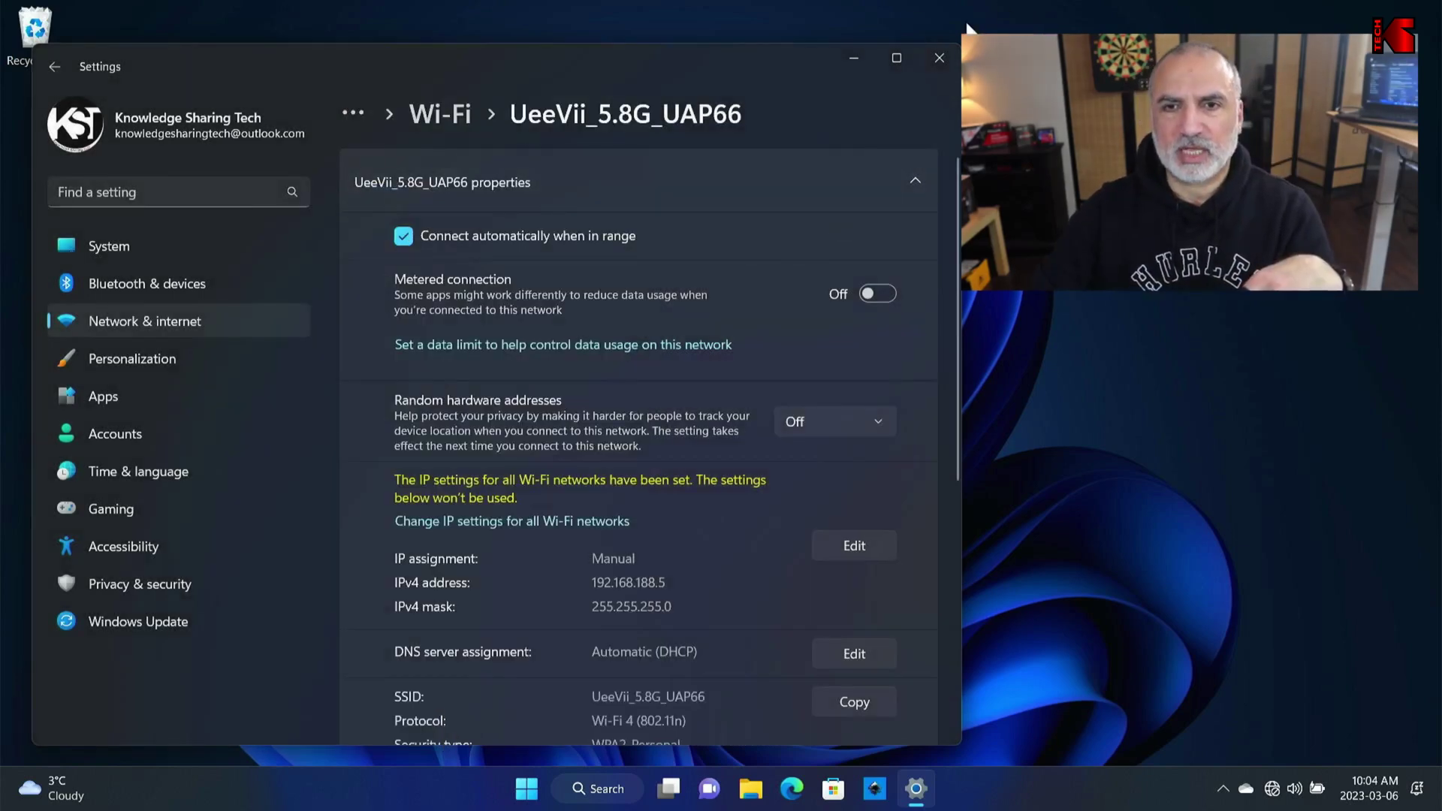
click(854, 59)
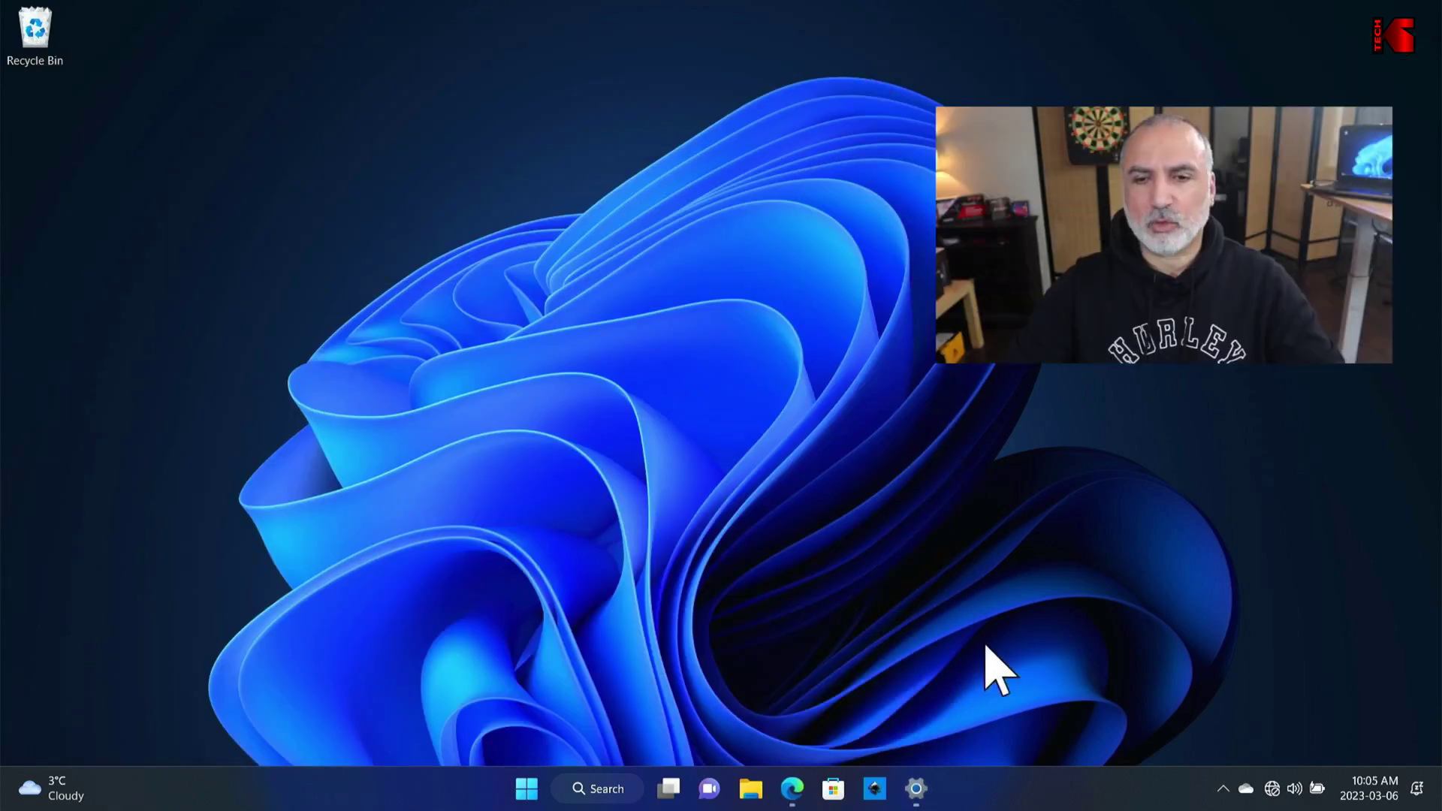
- Load the access point address 192.168.188.253 in a private Edge window
click(798, 794)
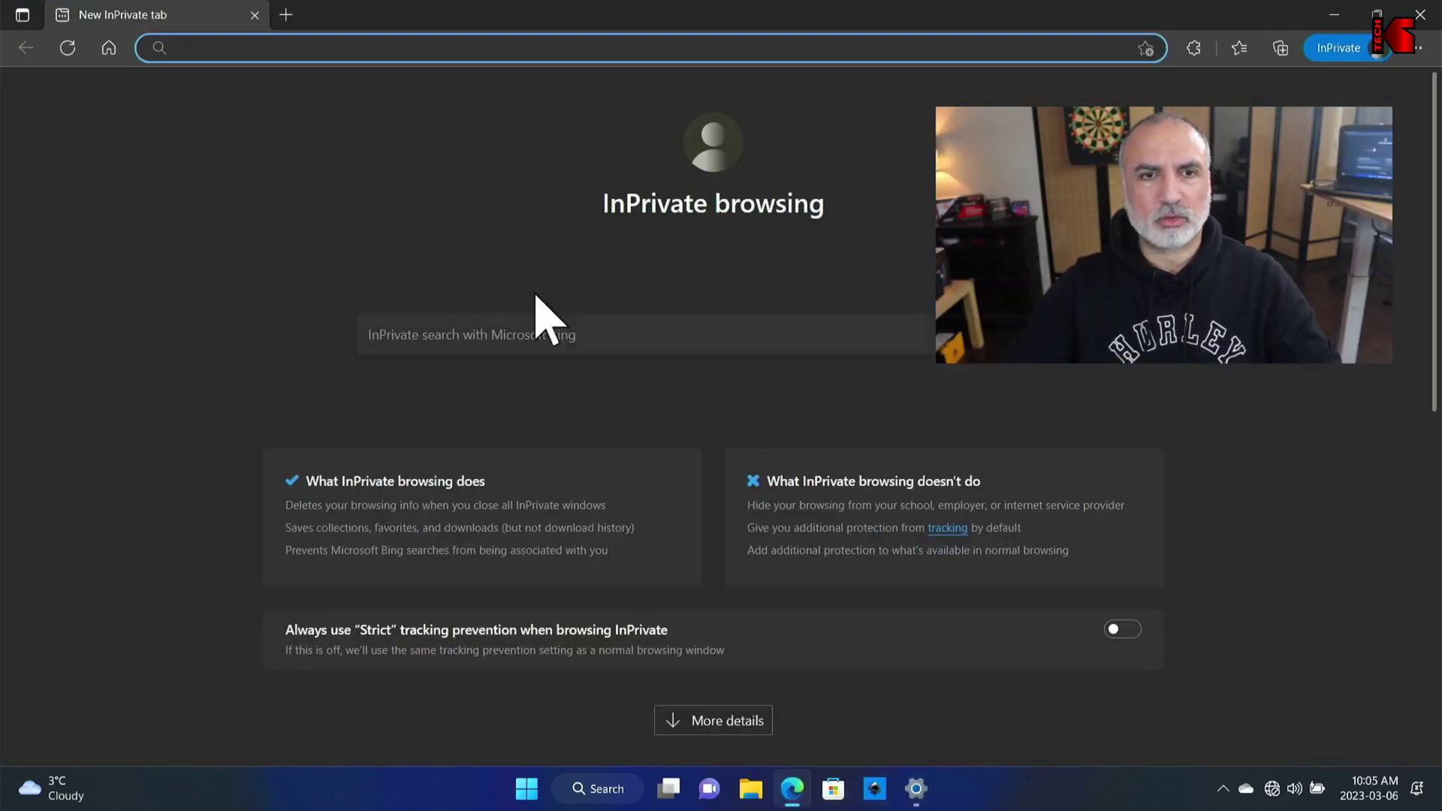
text(192.)
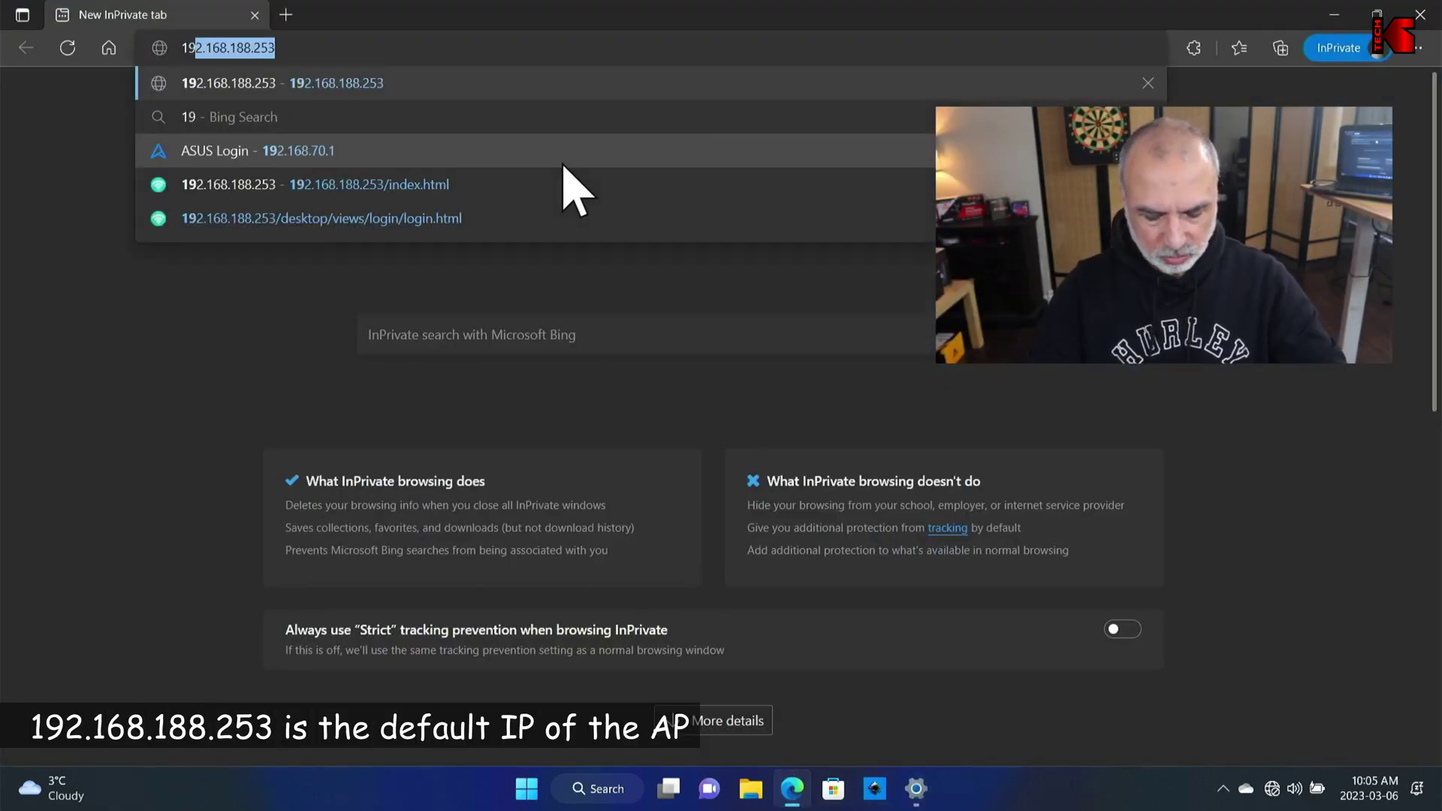
text(168)
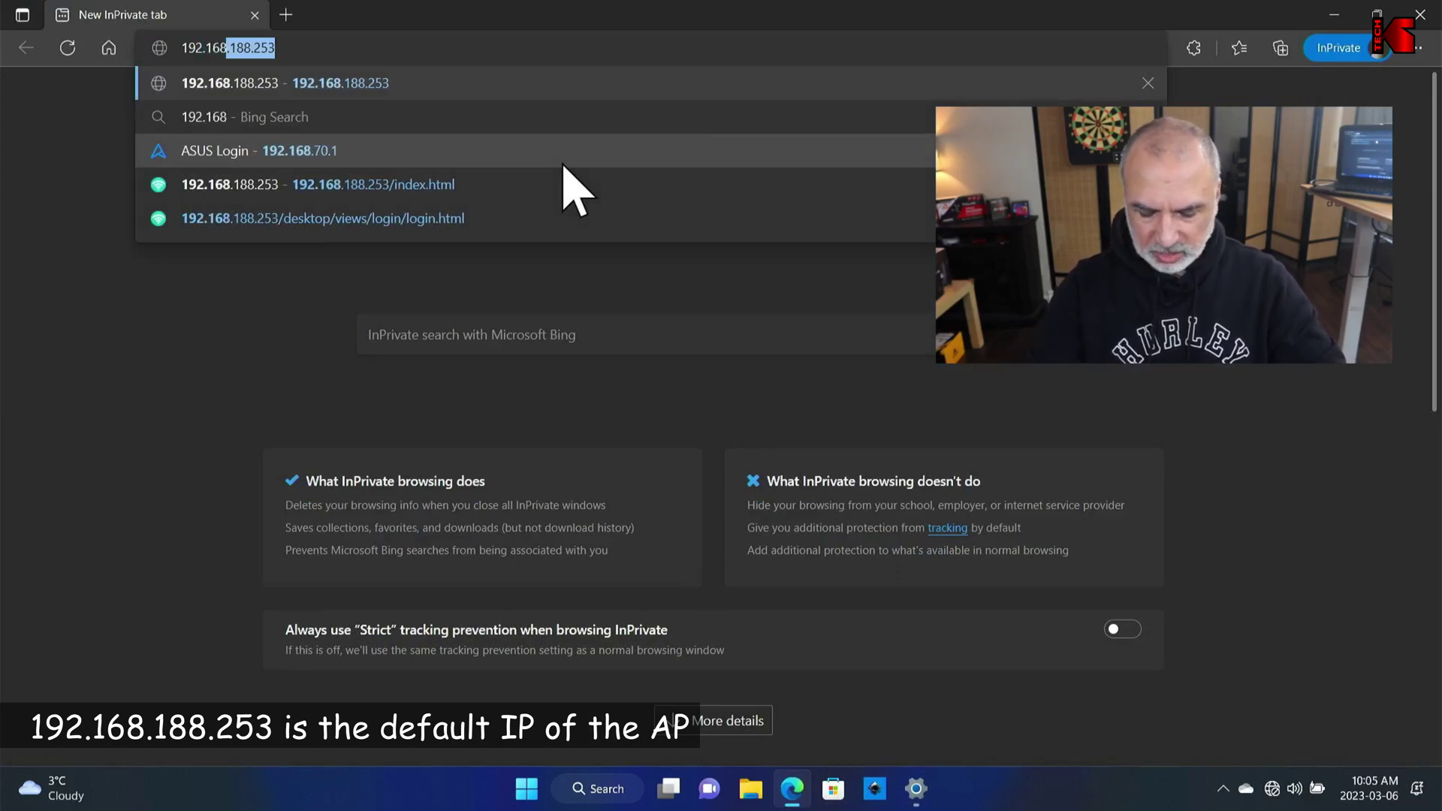
text(.188)
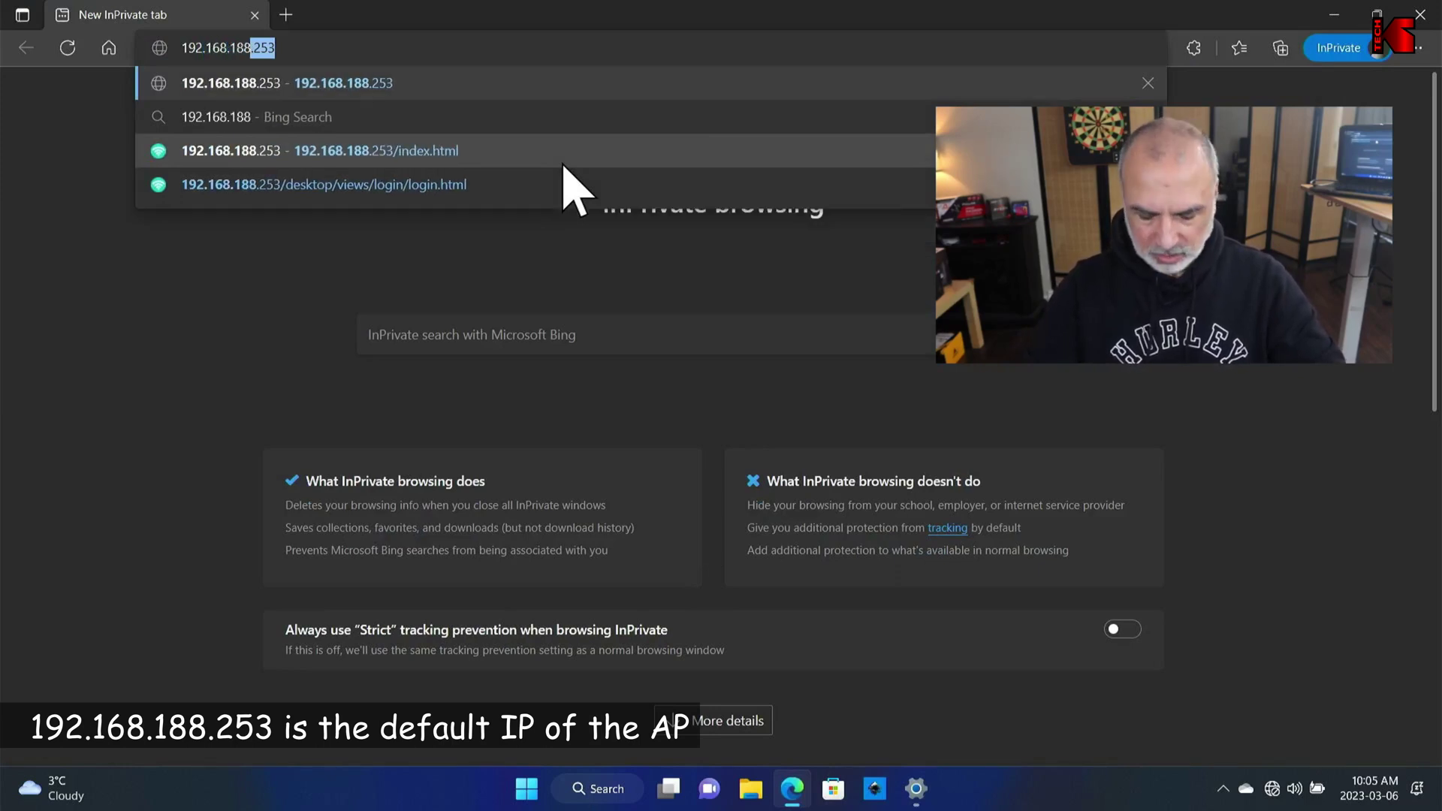
text(.253)
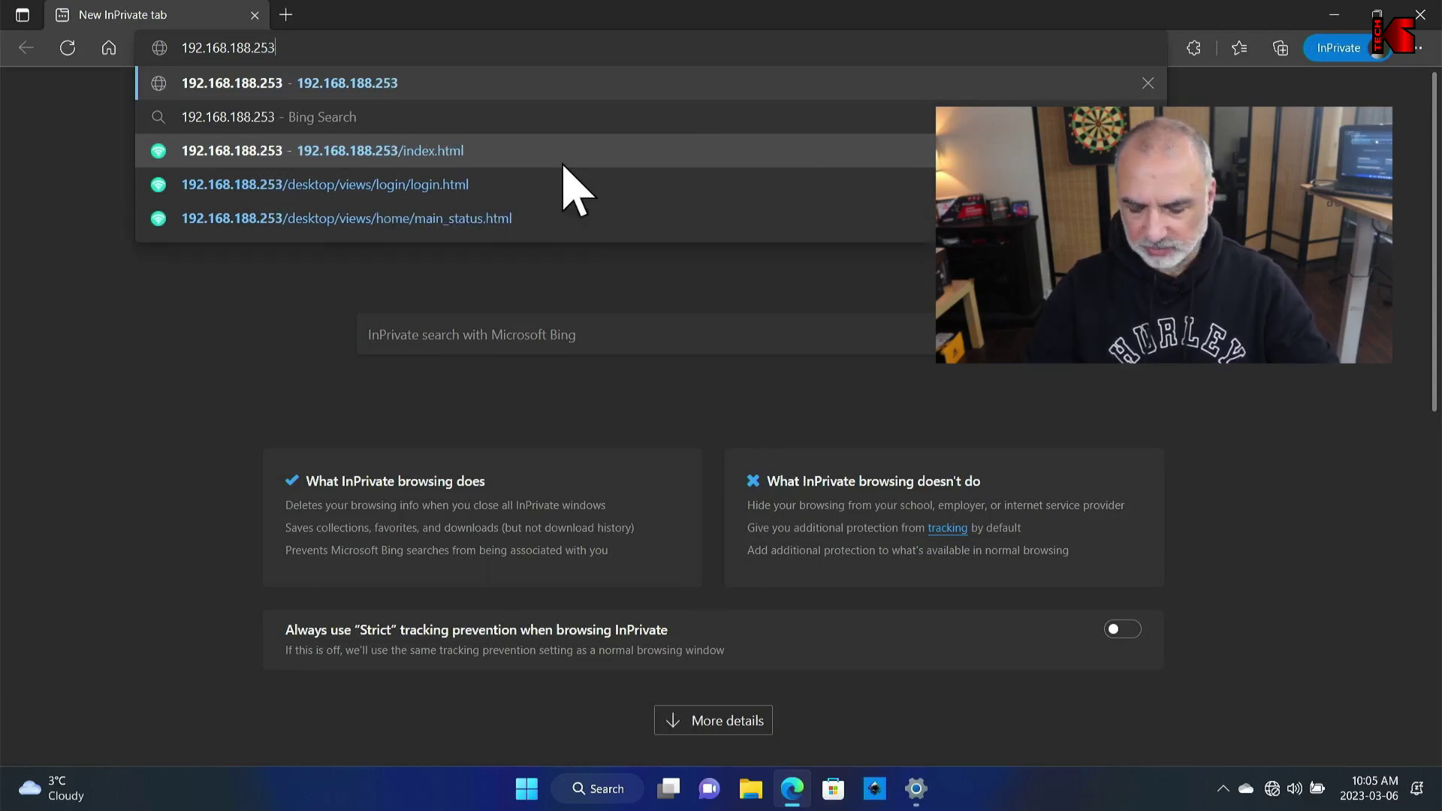
key(Return)
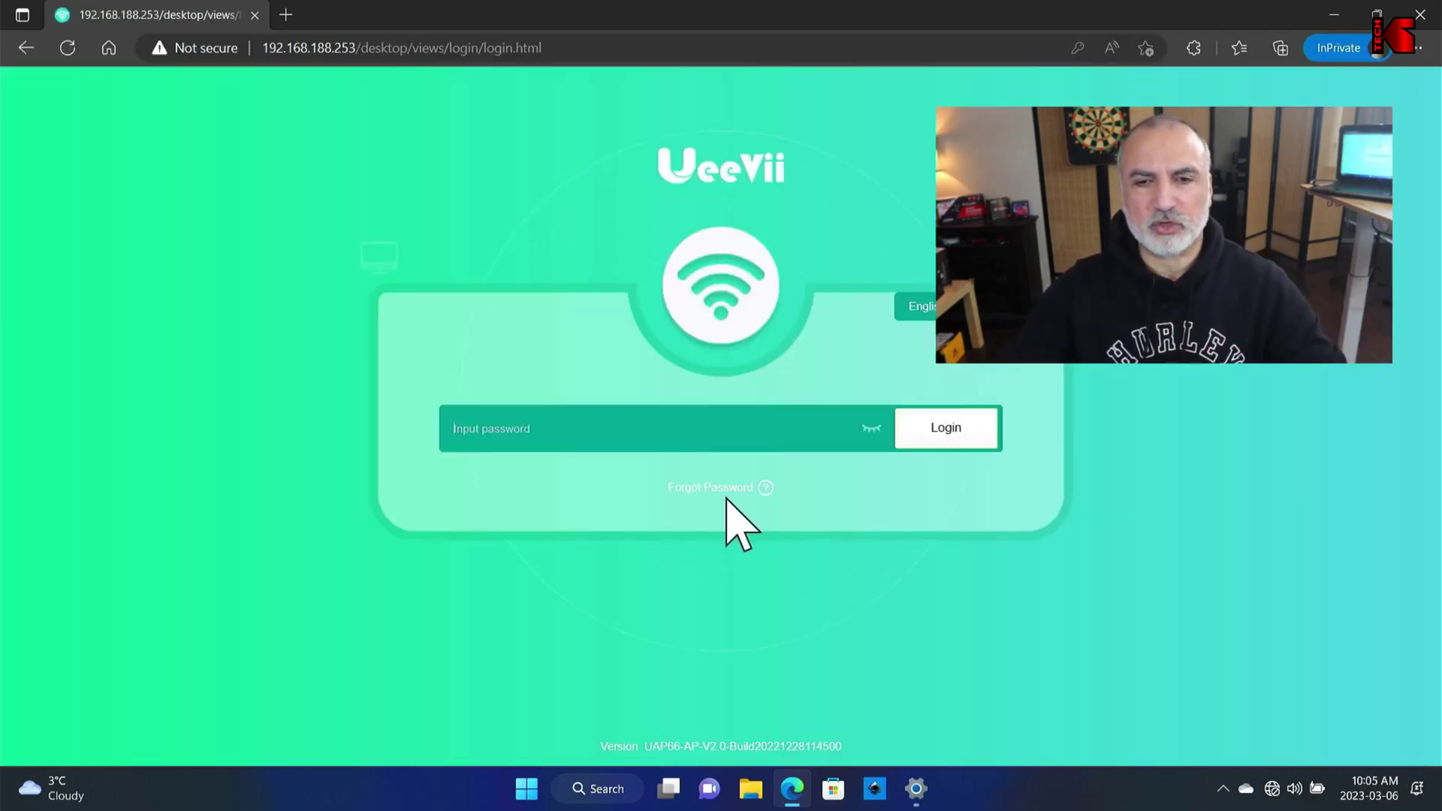
- Log in to the access point with the admin password
click(527, 447)
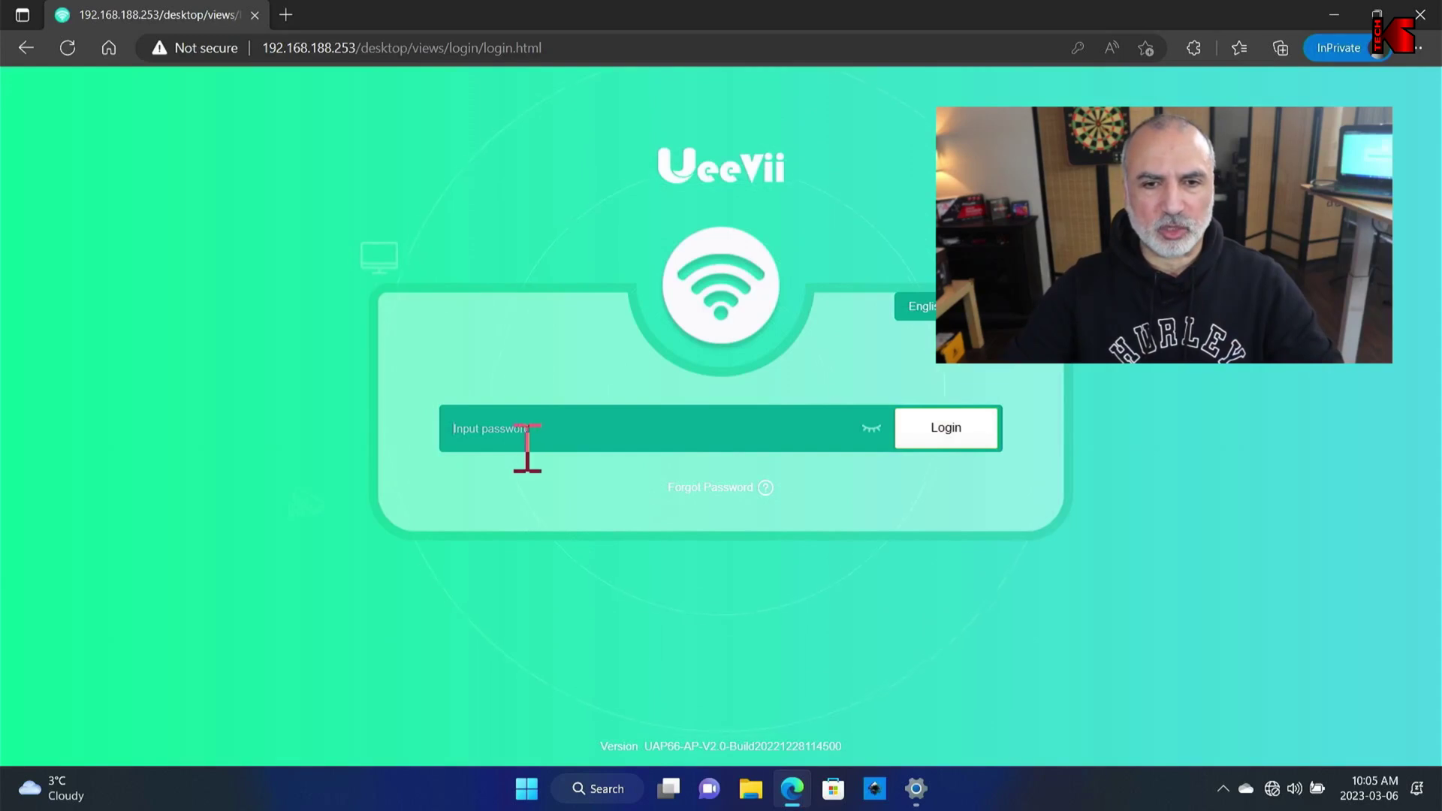
click(566, 427)
text(a)
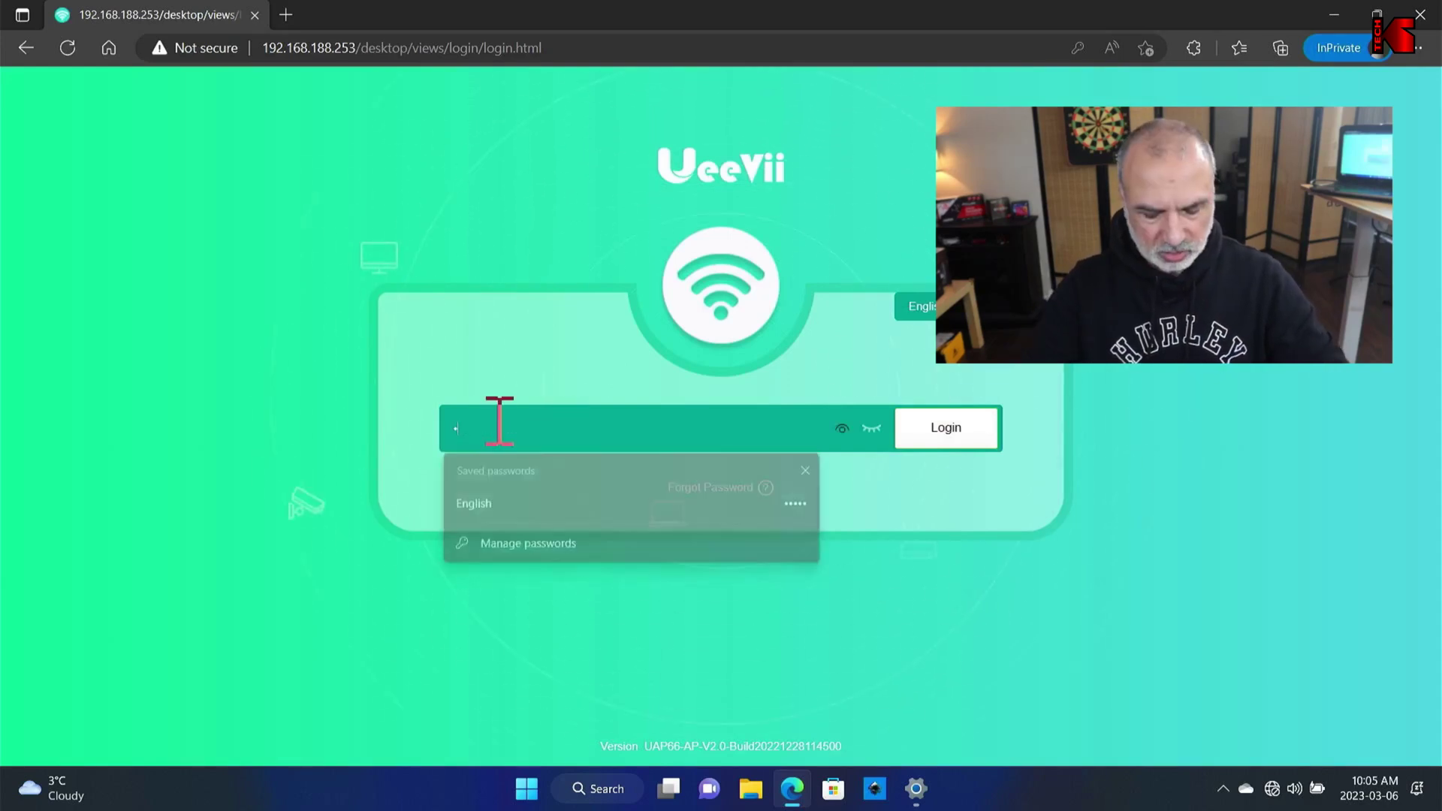
key(BackSpace)
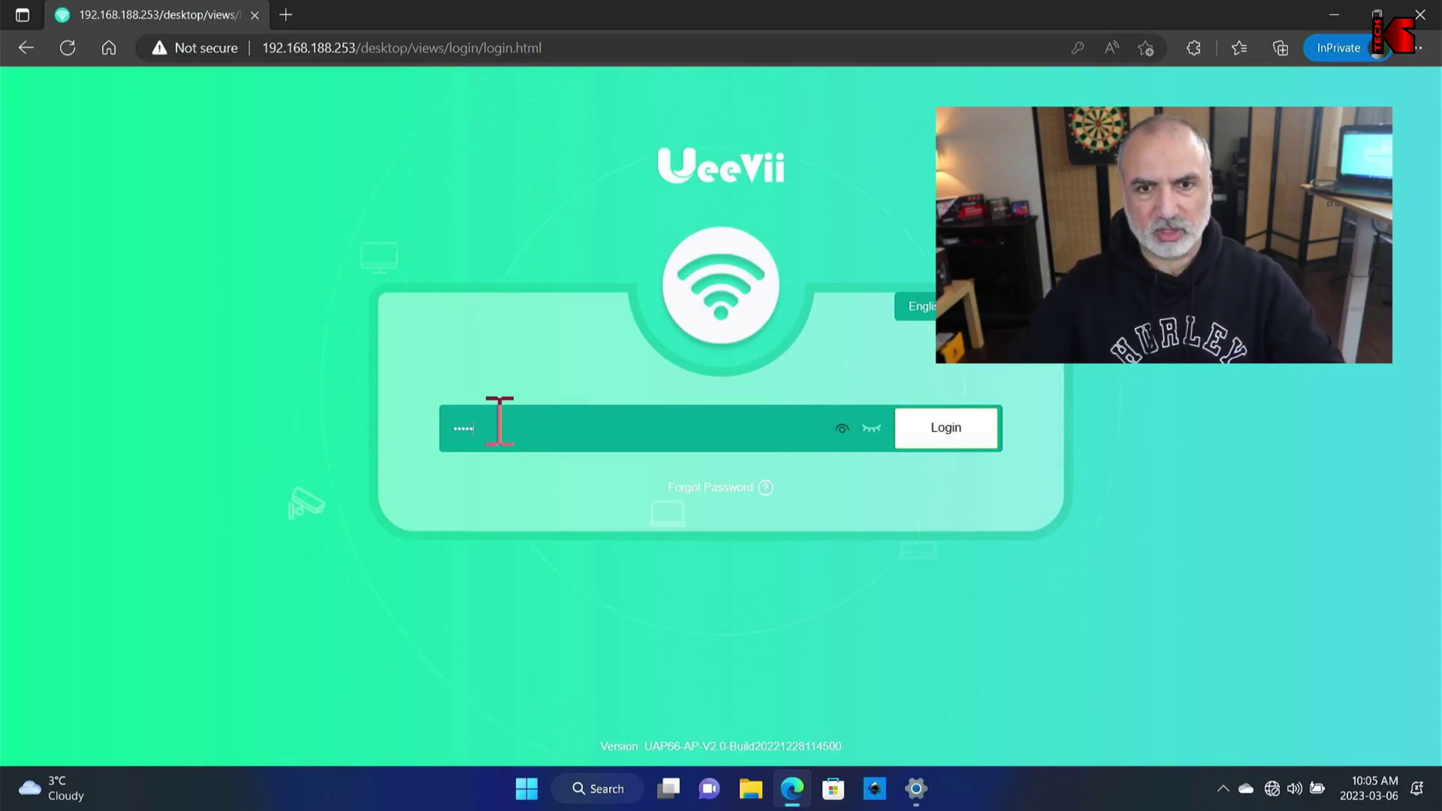
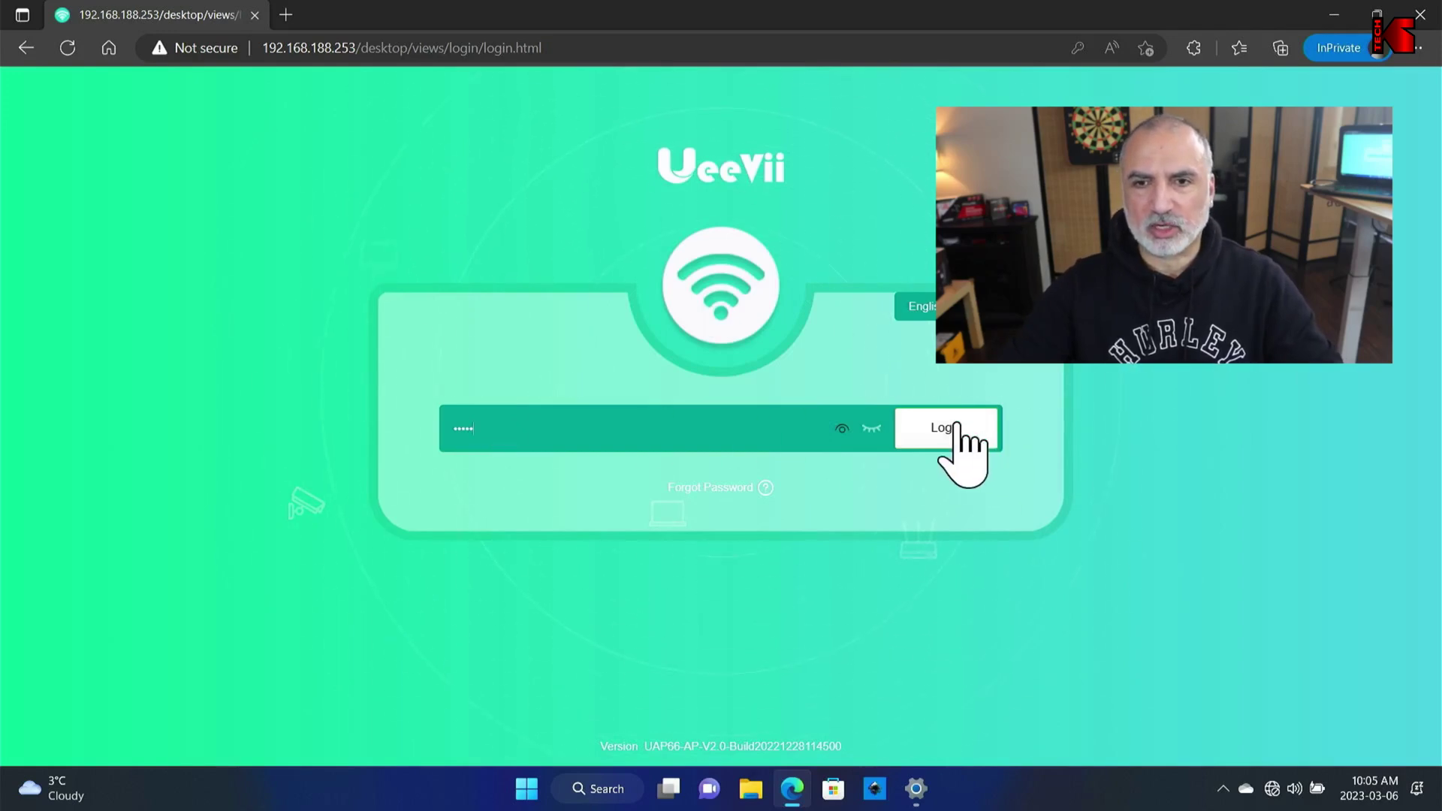
click(957, 432)
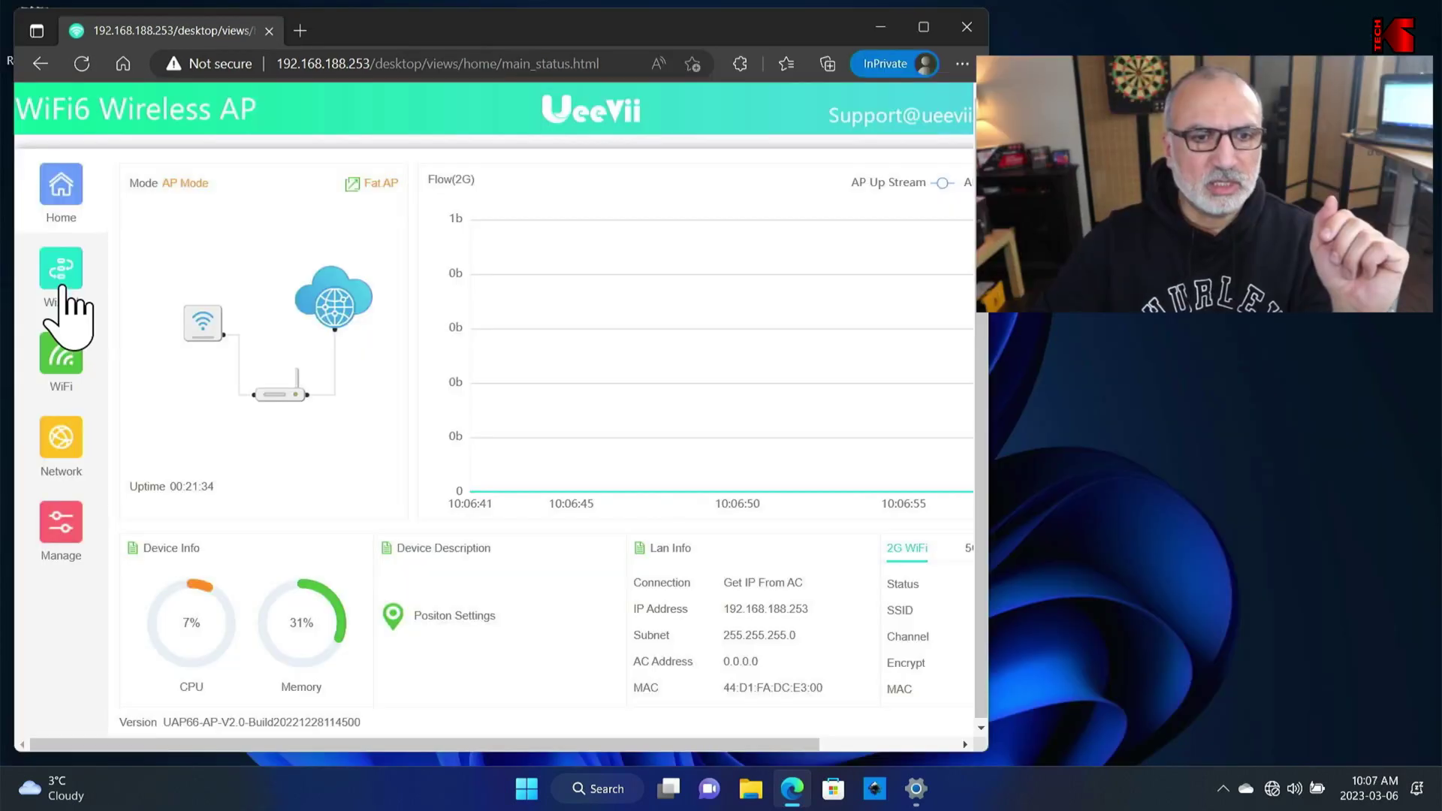
- Start the AP Mode wizard and keep Connection as Get IP From AC on the LAN step
click(61, 287)
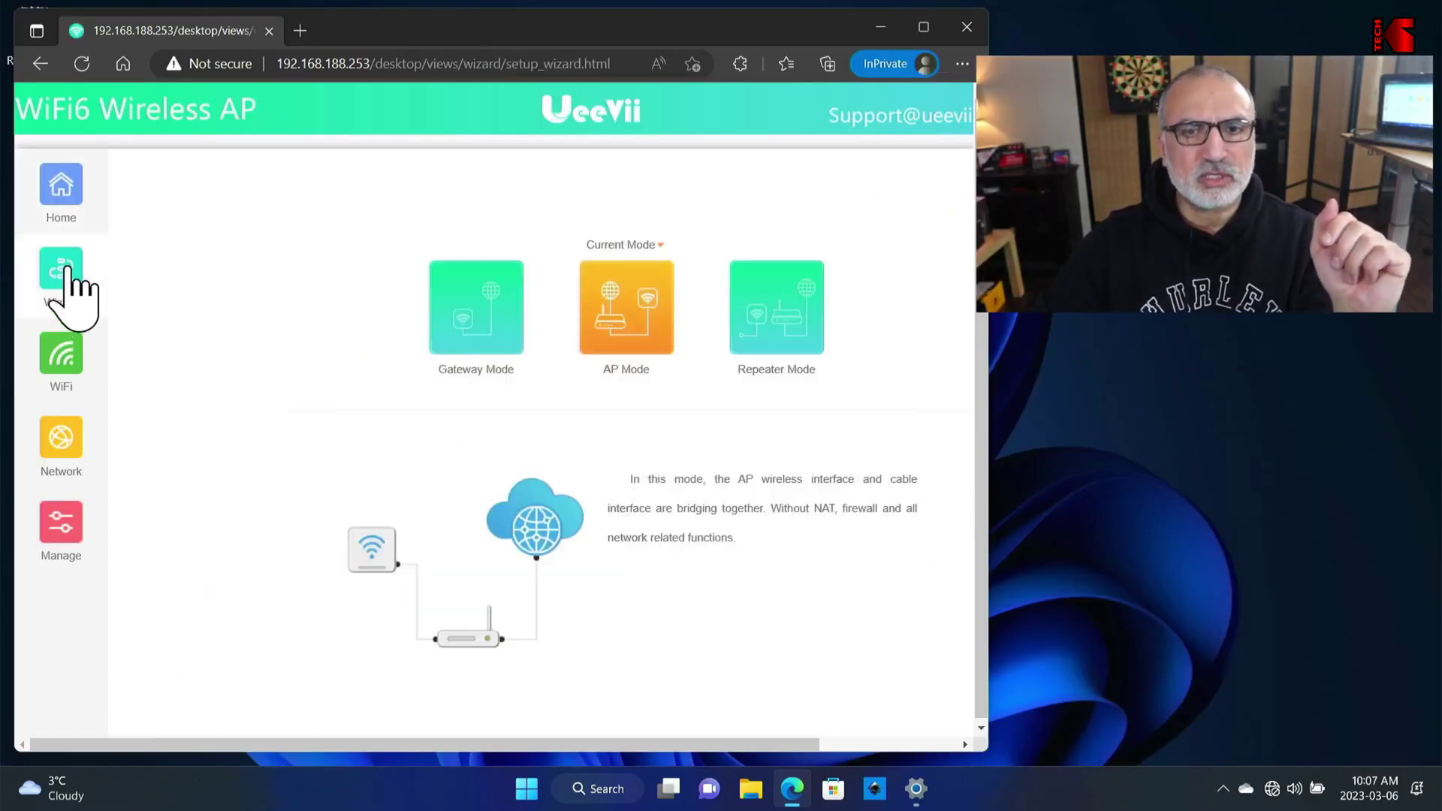
click(633, 297)
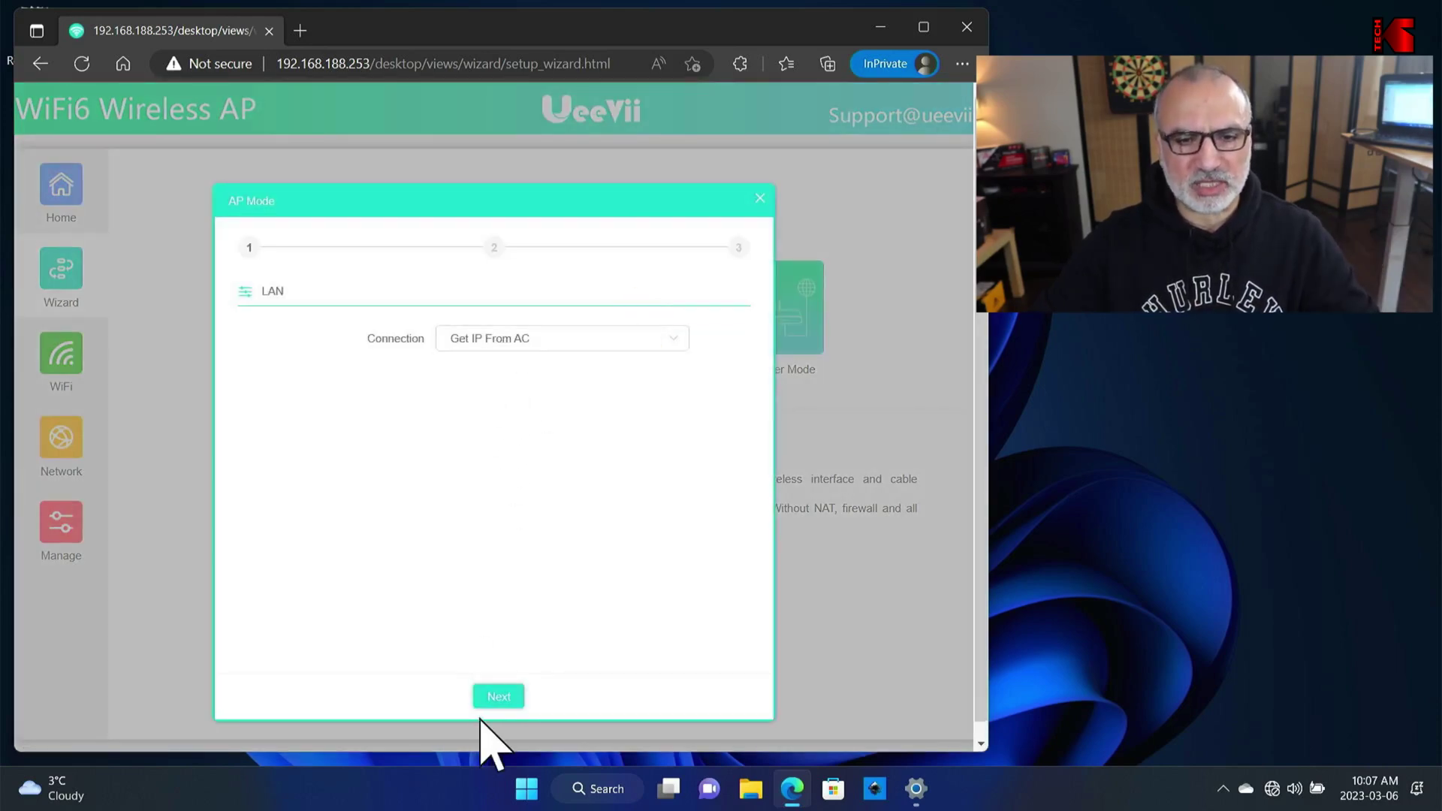
click(497, 698)
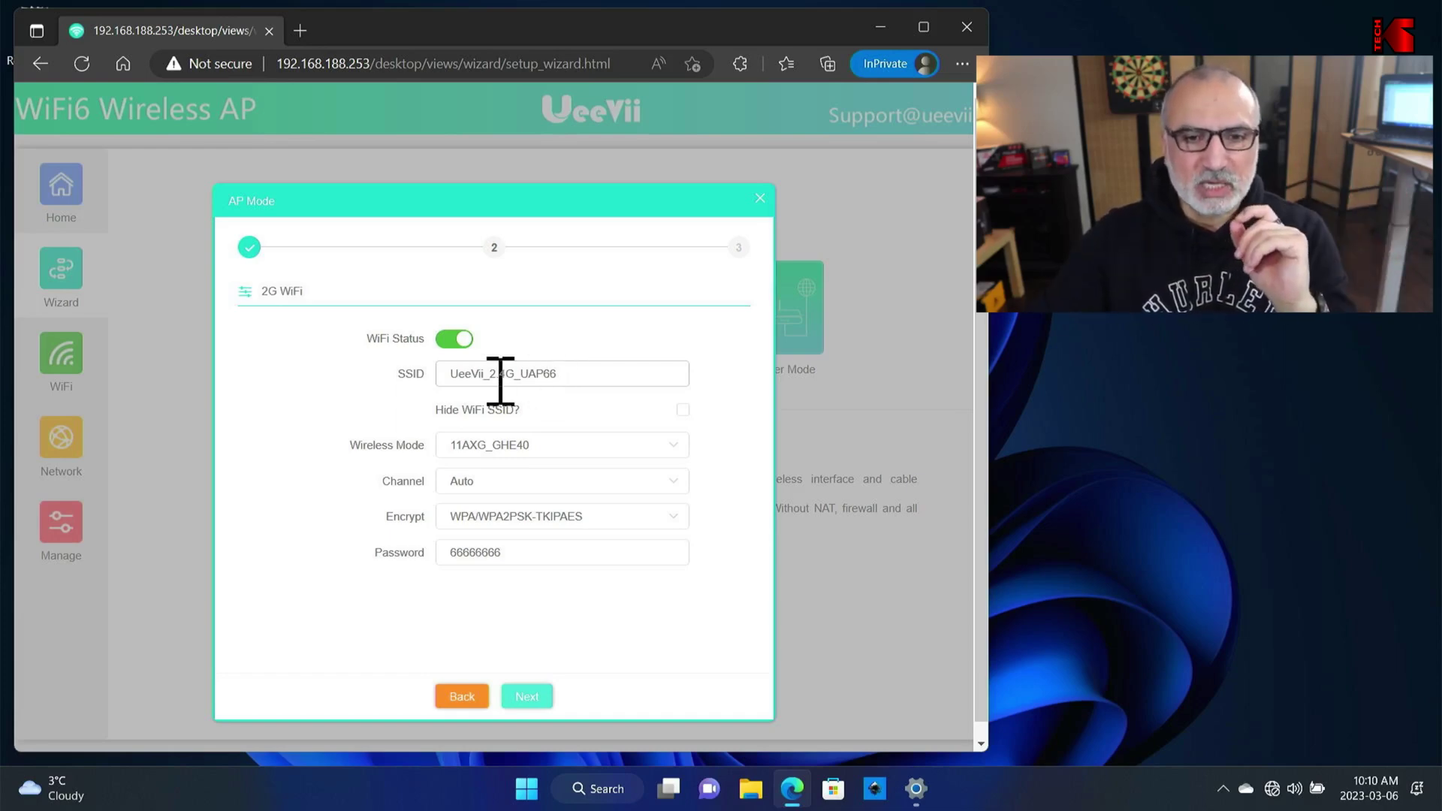
- Shorten the 2.4G SSID to UeeVii_2.4, replace its password, and continue
drag(505, 375, 613, 377)
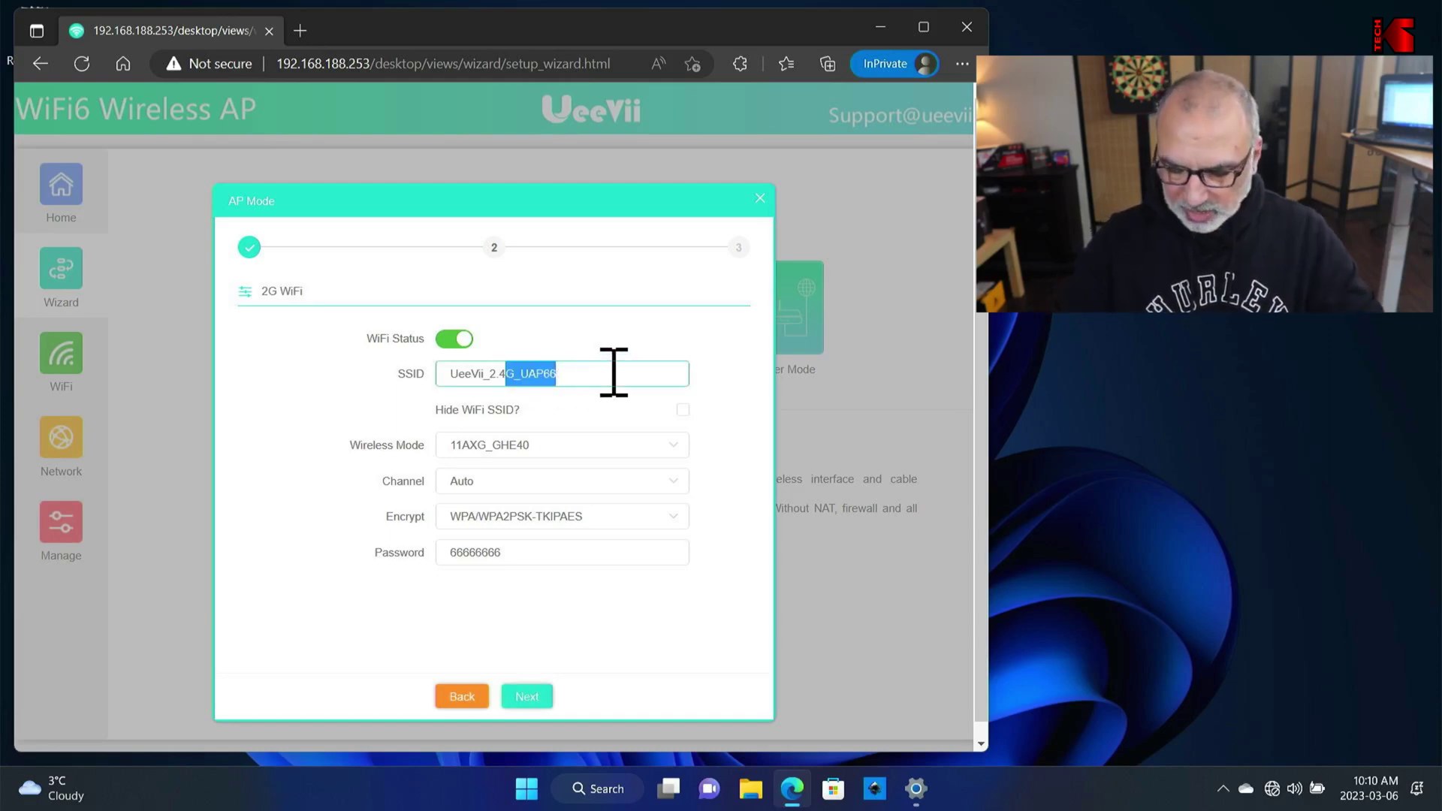
key(BackSpace)
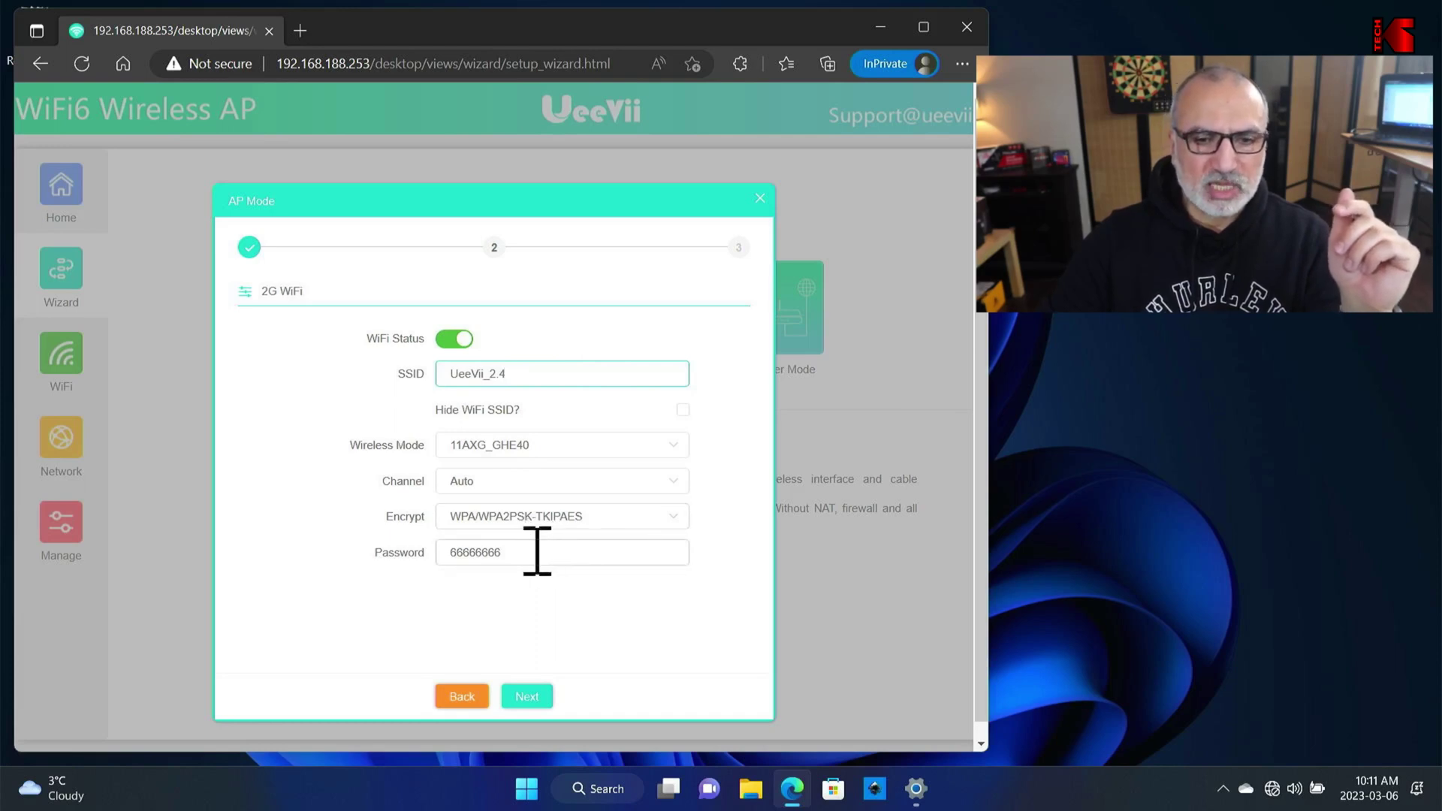
drag(534, 552, 361, 573)
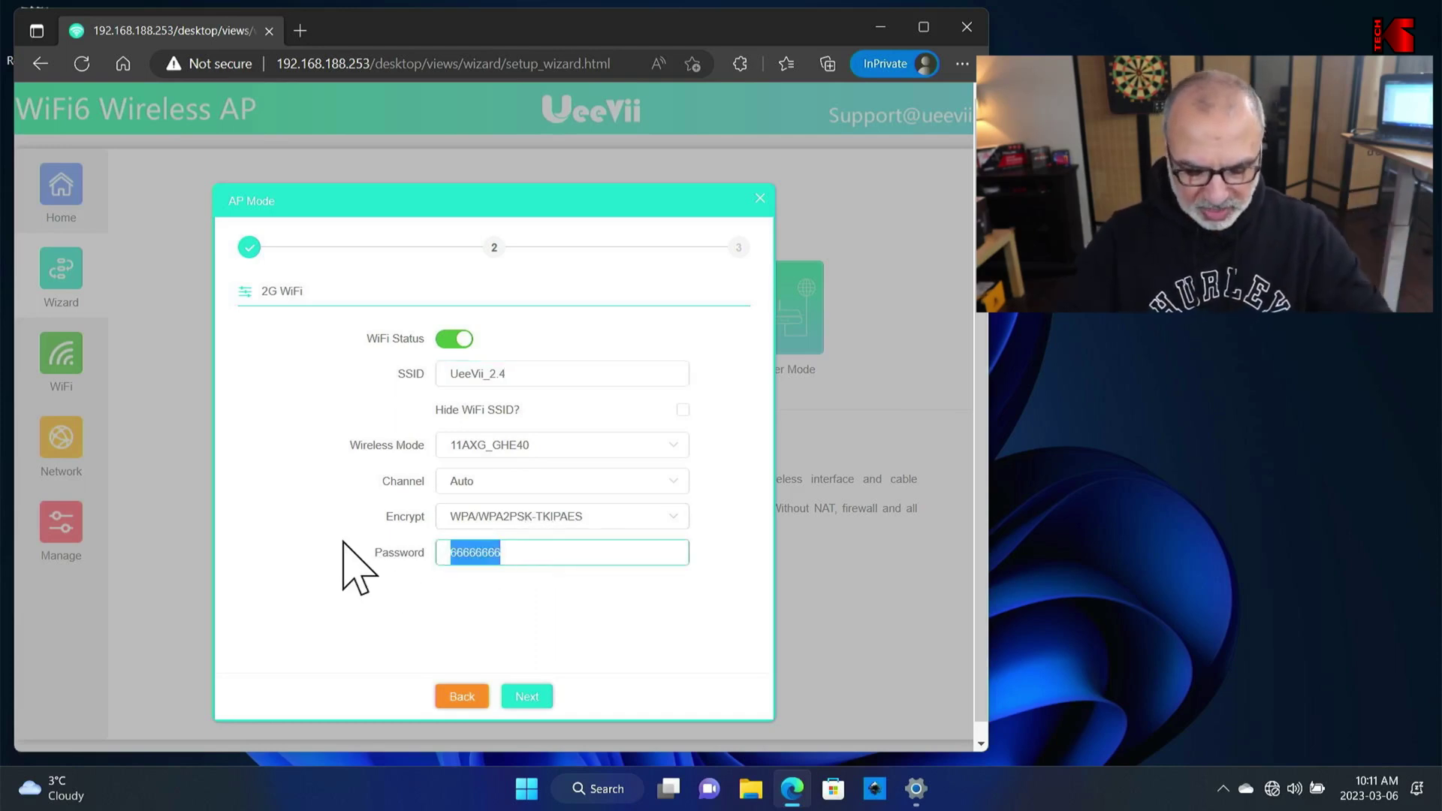
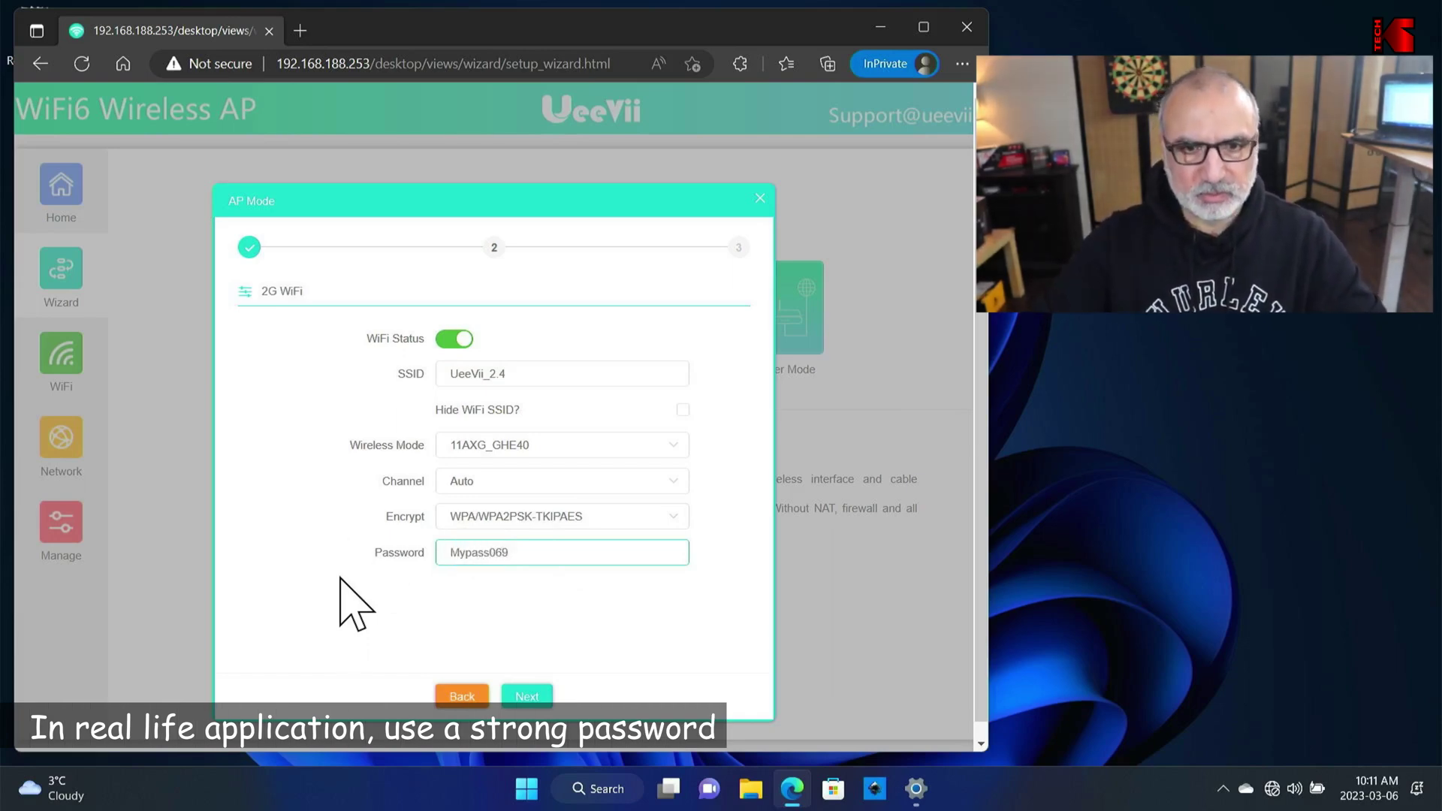
click(528, 697)
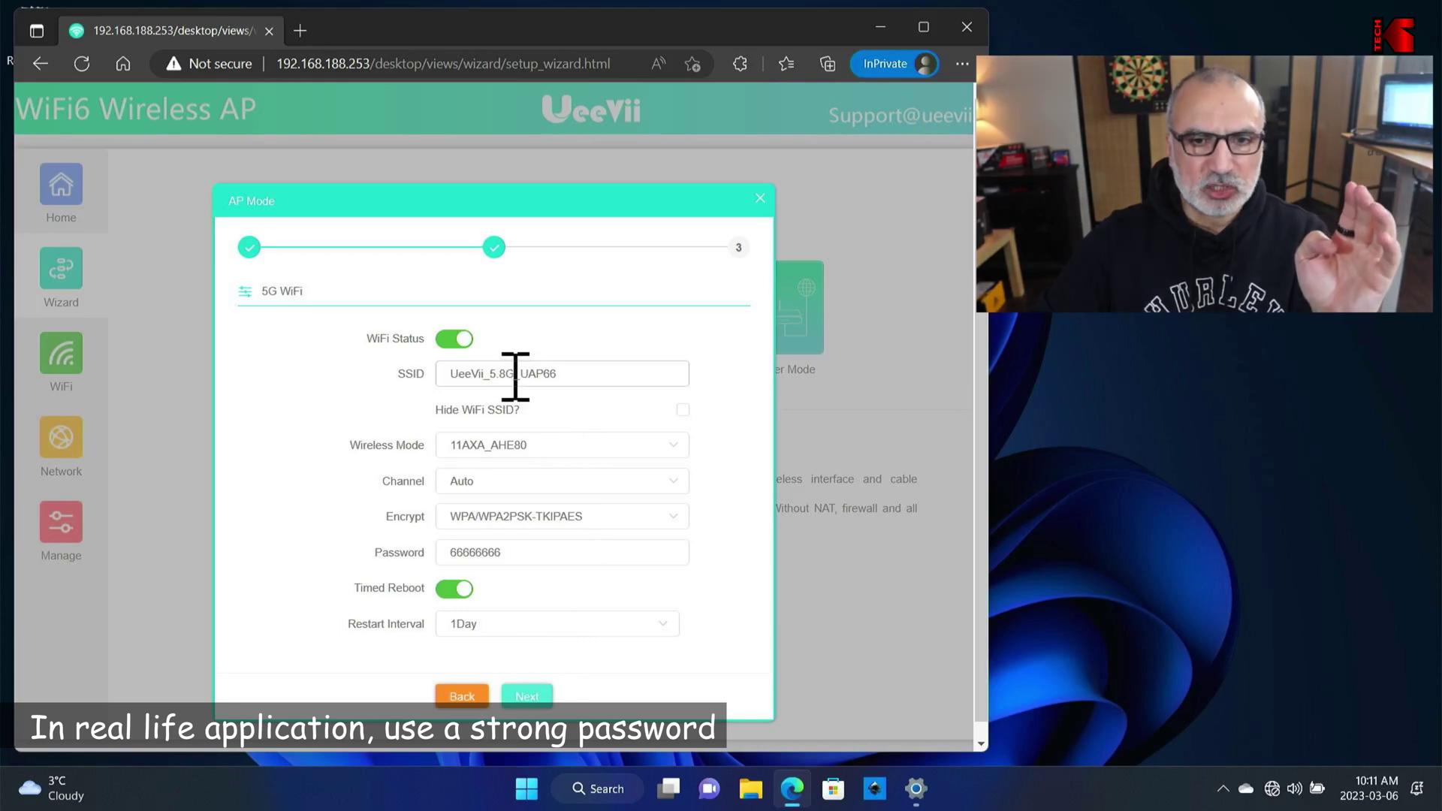
- Trim the 5G SSID to UeeVii_5.8, keep mode 11AXA_AHE80, replace the password, and apply
drag(503, 374, 653, 376)
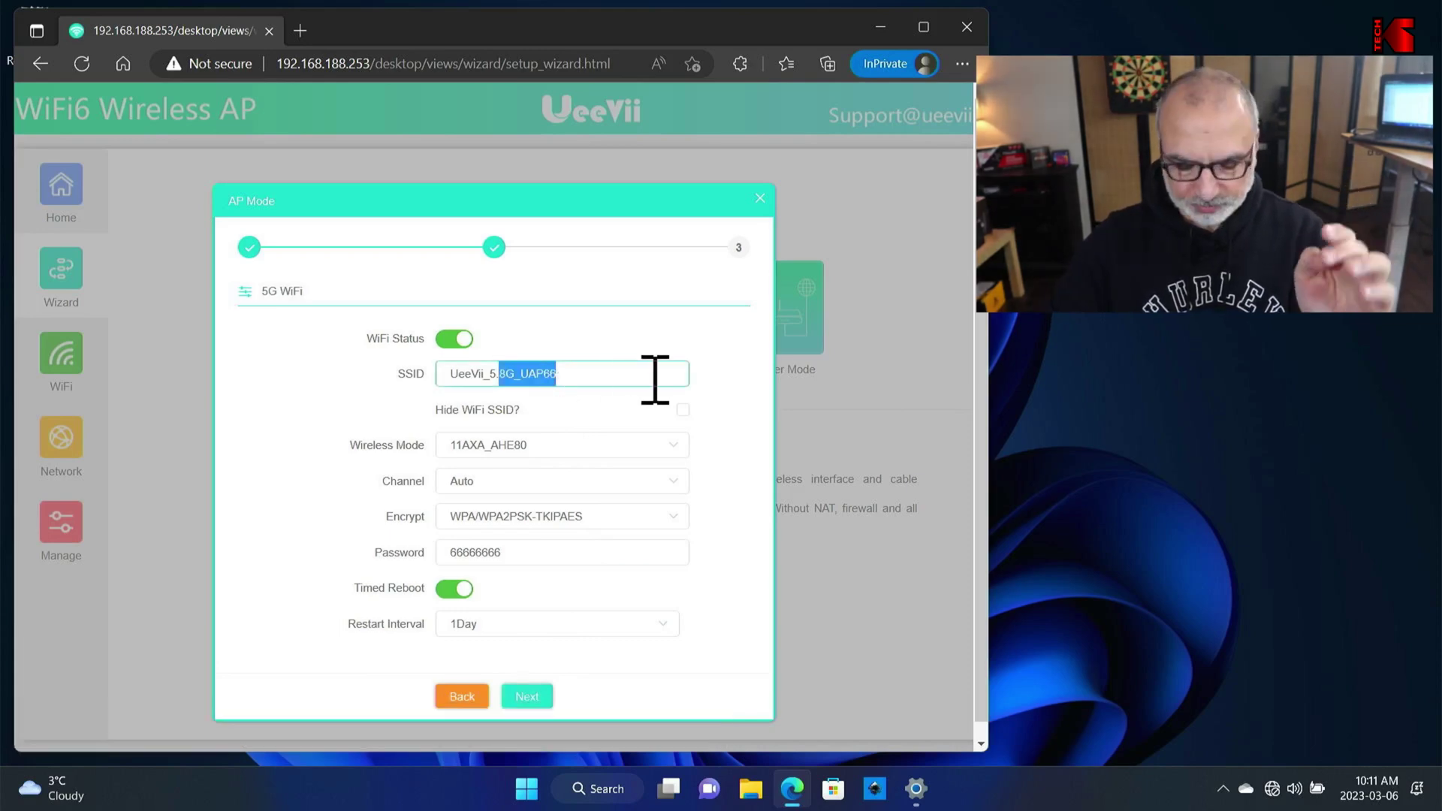
click(584, 448)
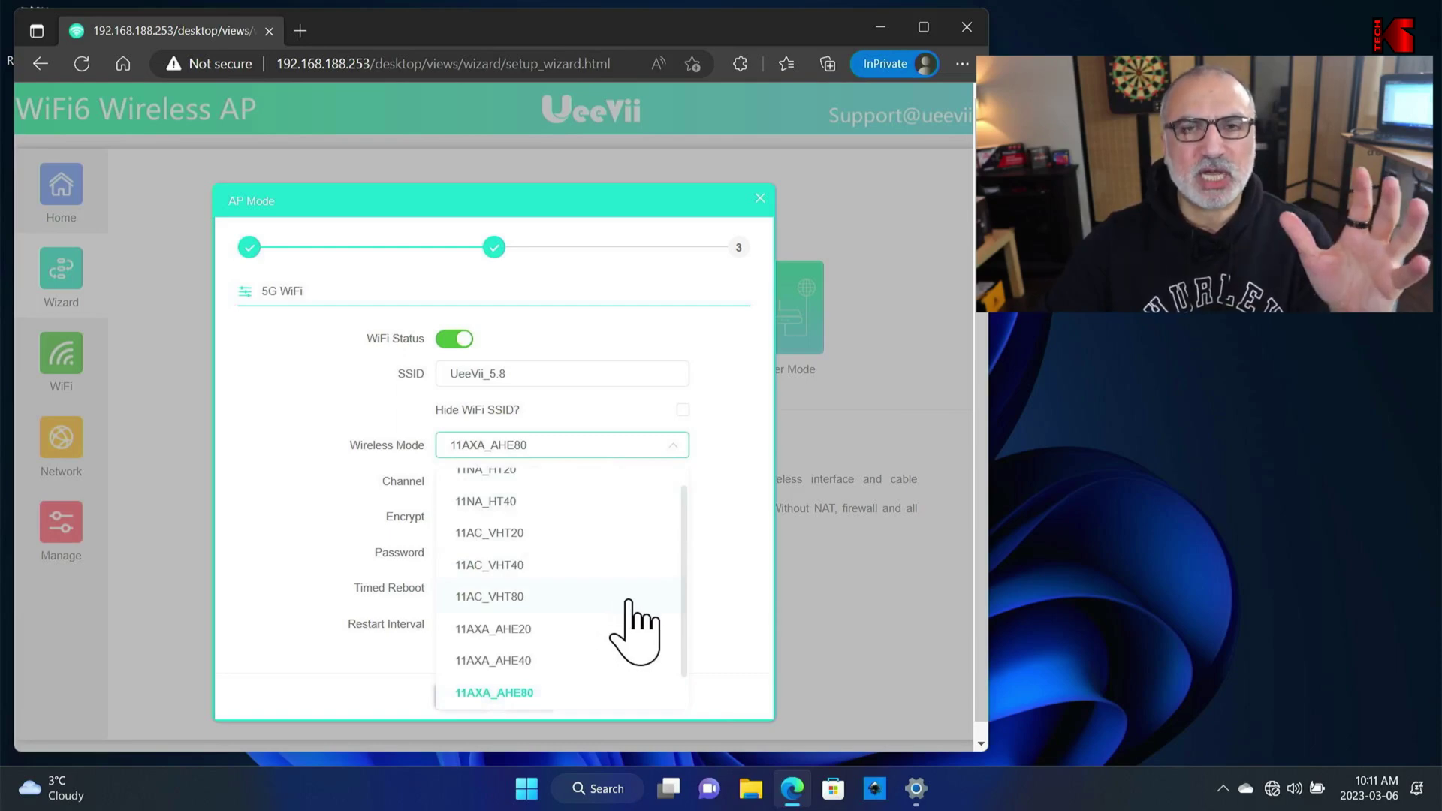
scroll(627, 600, down, 1)
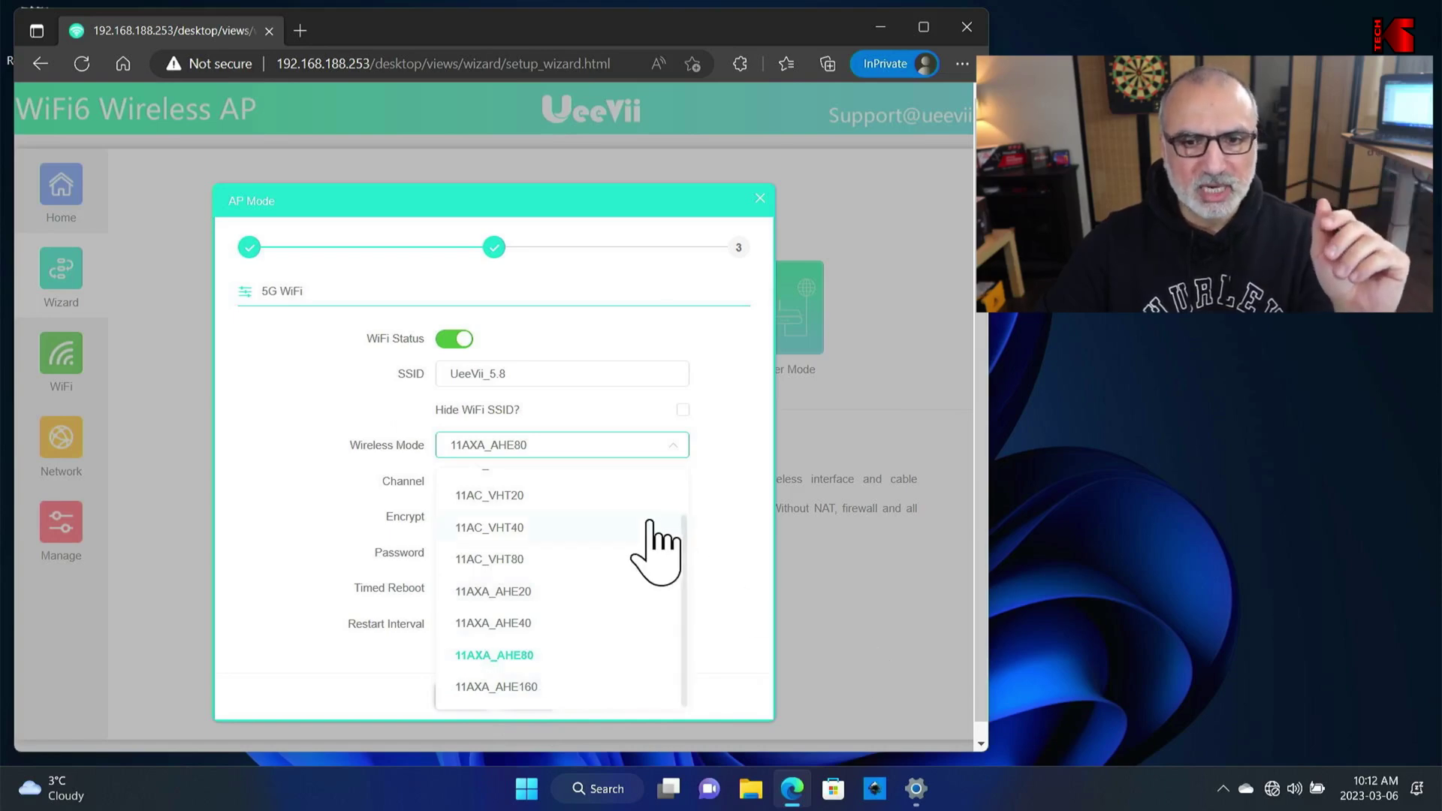
click(719, 496)
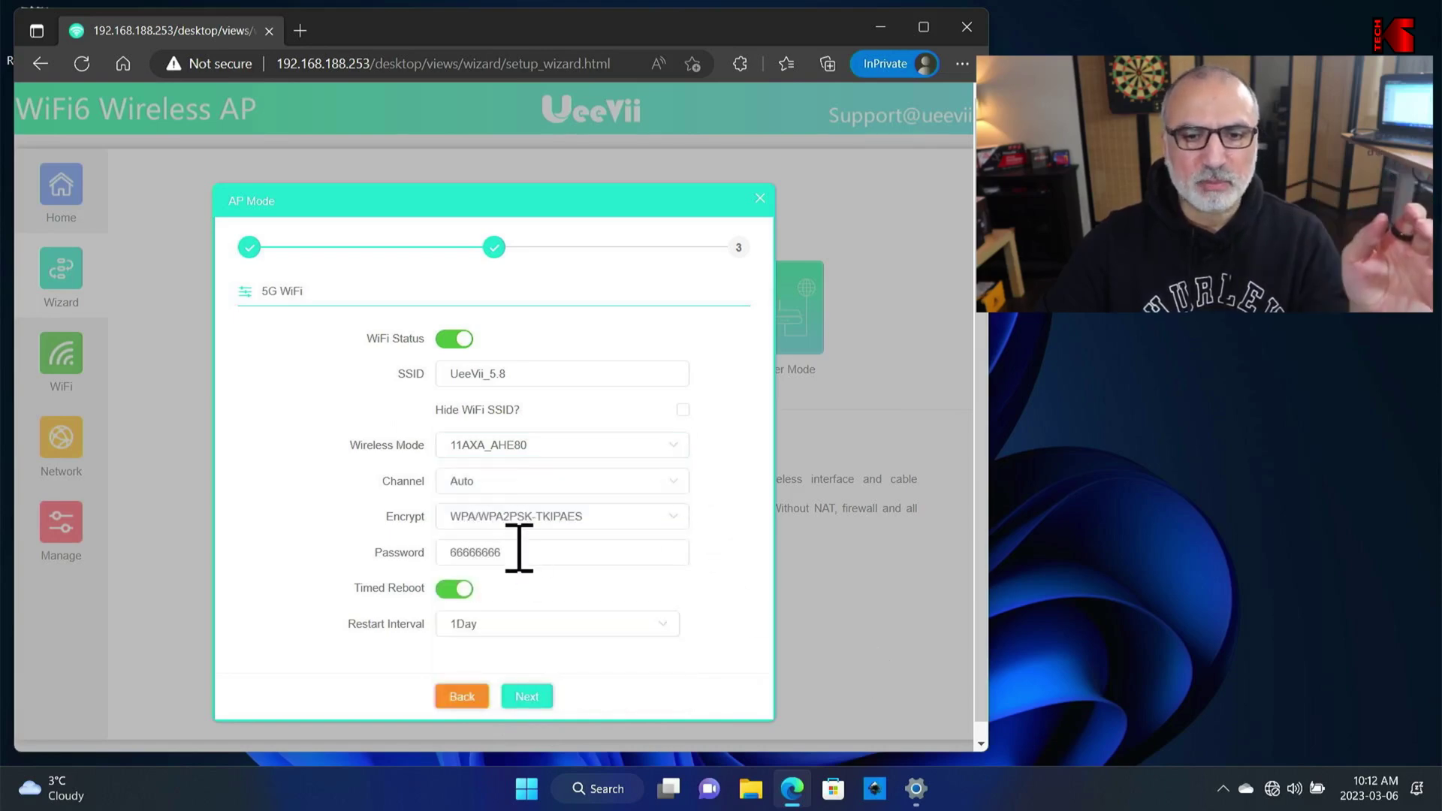
drag(520, 553, 411, 542)
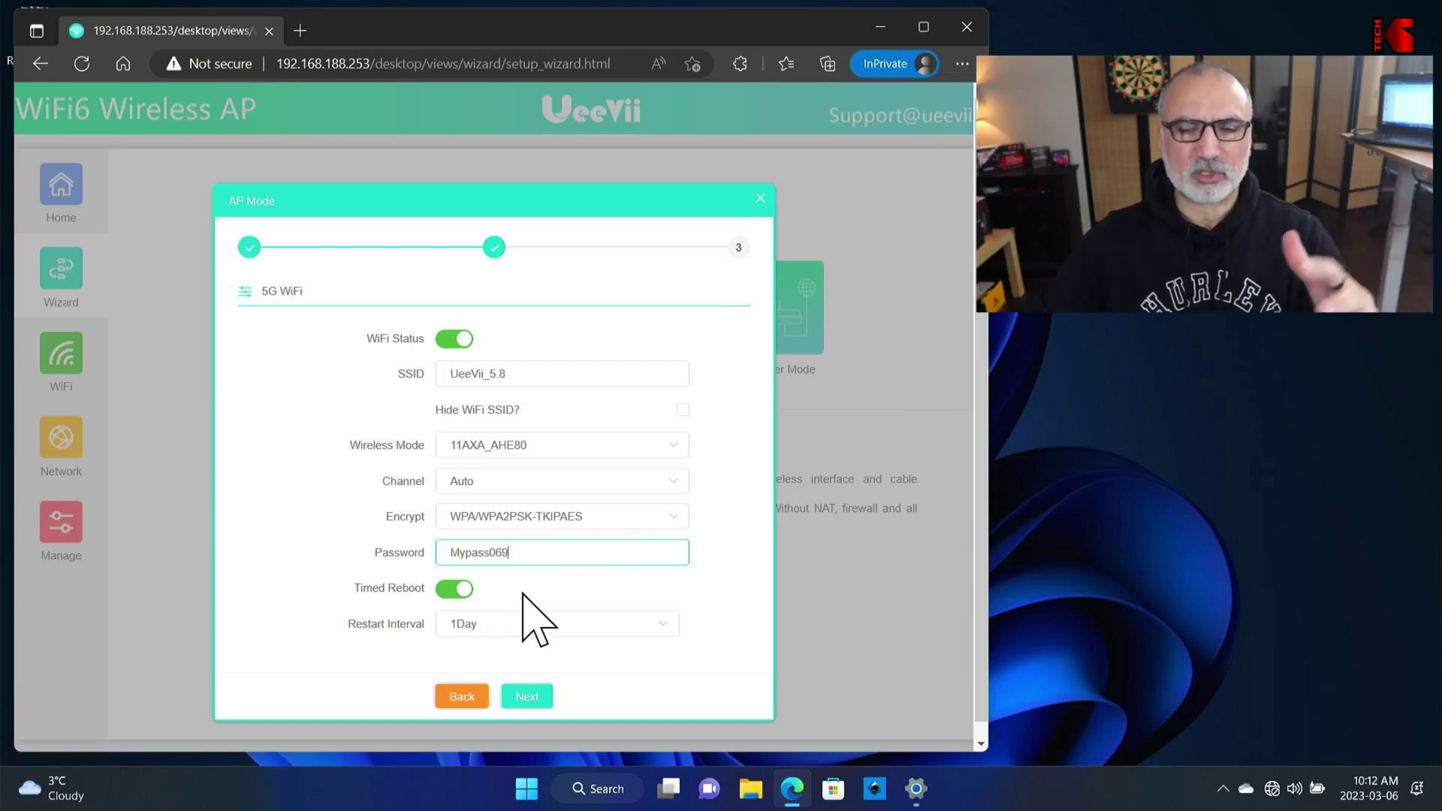
click(526, 696)
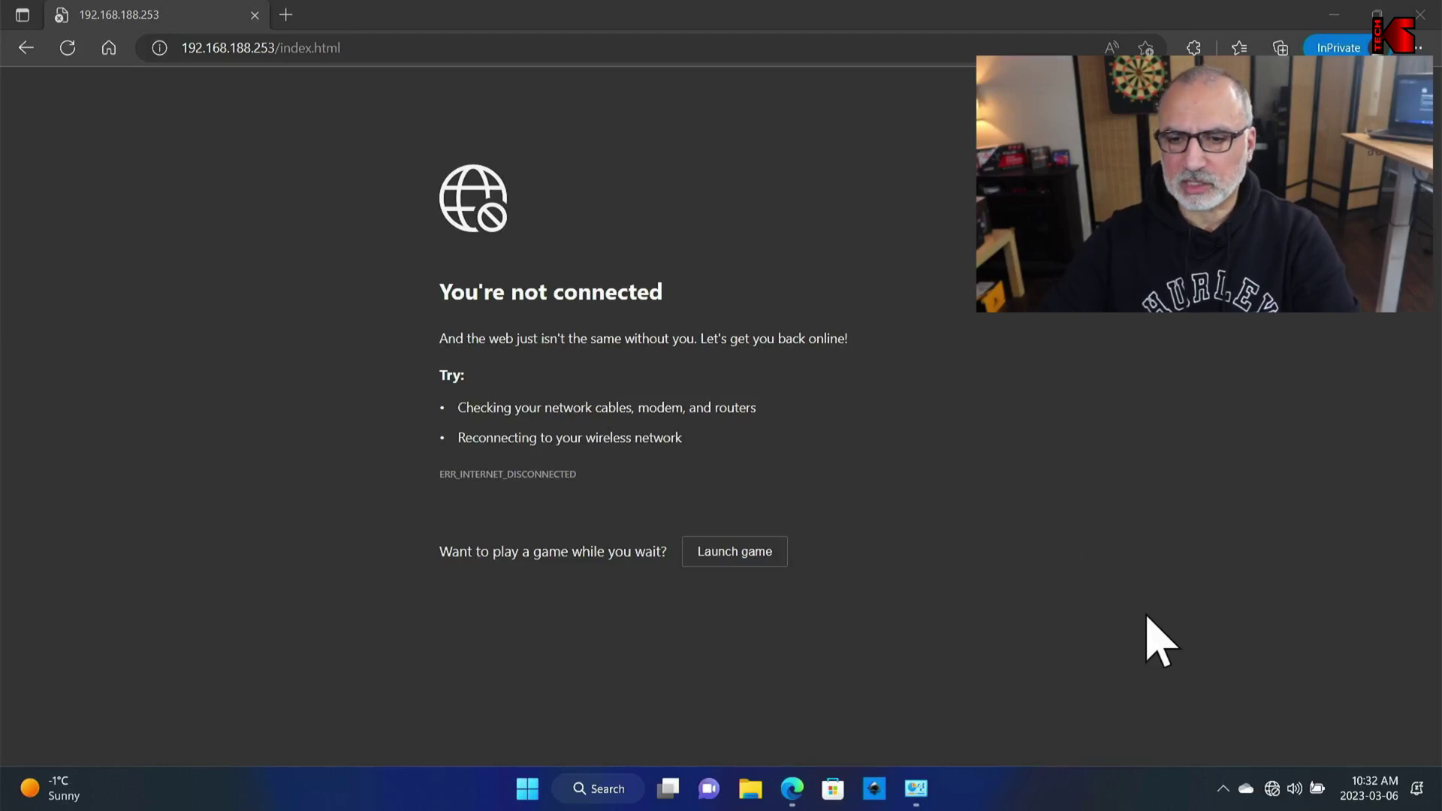
- Join the UeeVii_5.8 Wi-Fi network with its security key
click(1272, 790)
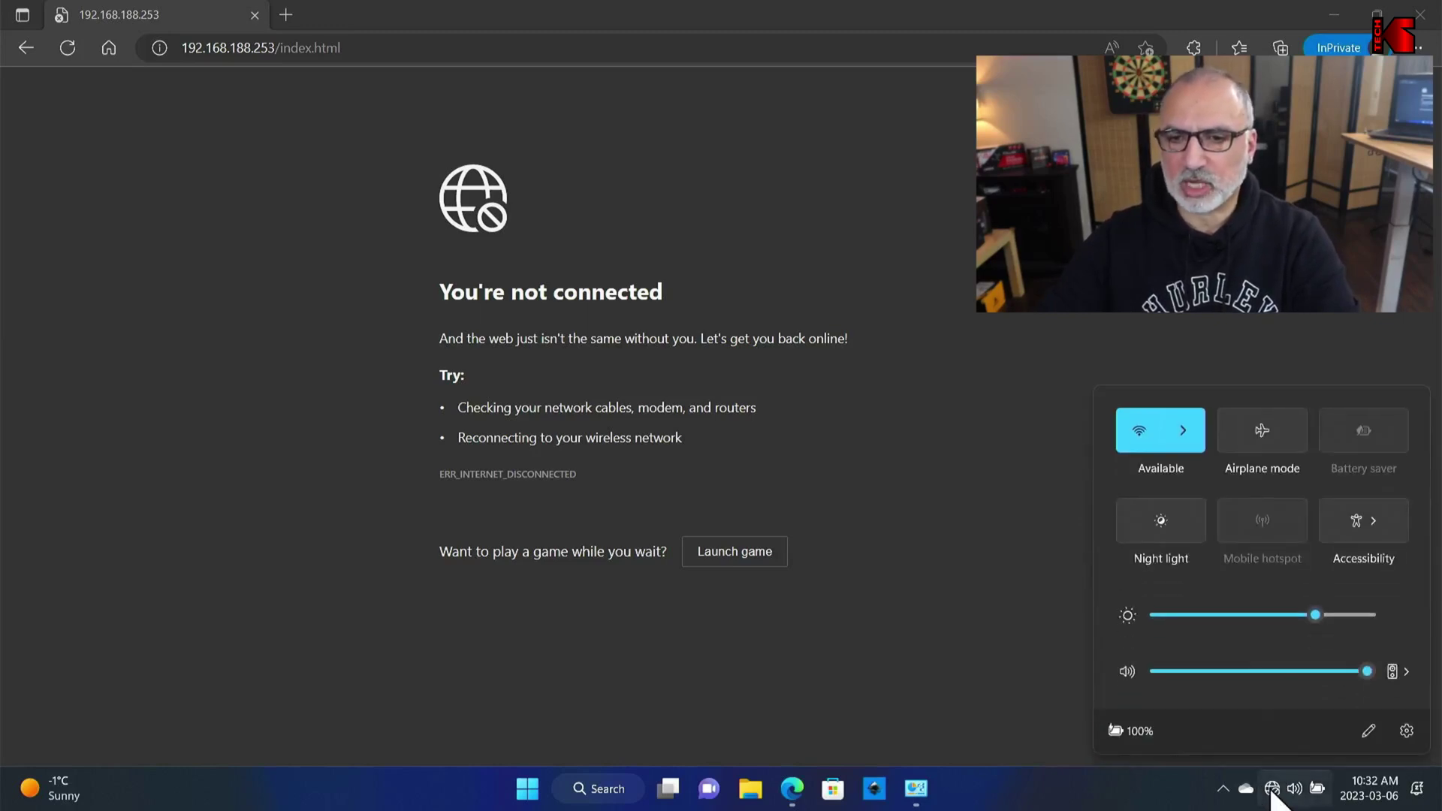
click(1182, 433)
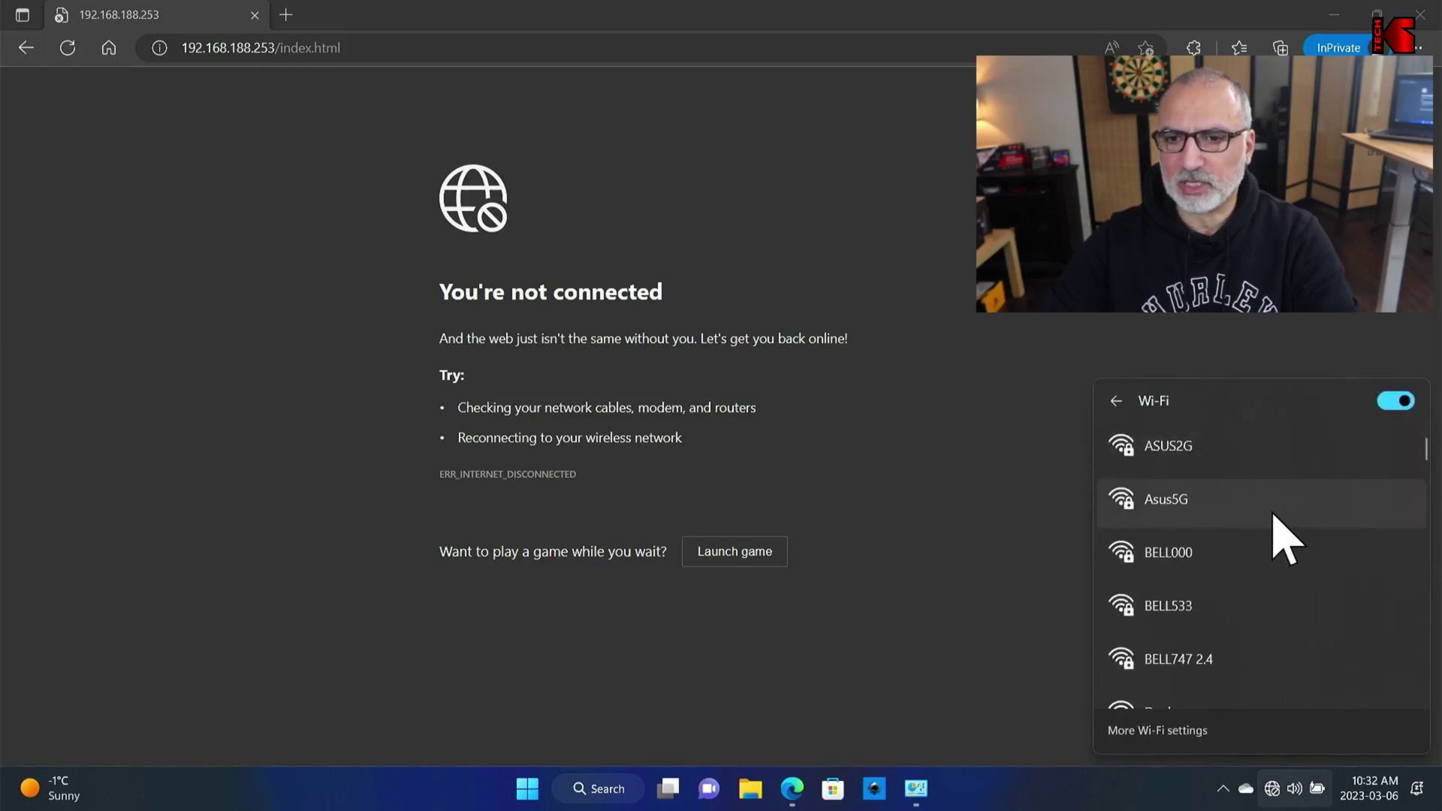
scroll(1296, 520, down, 3)
scroll(1306, 541, down, 1)
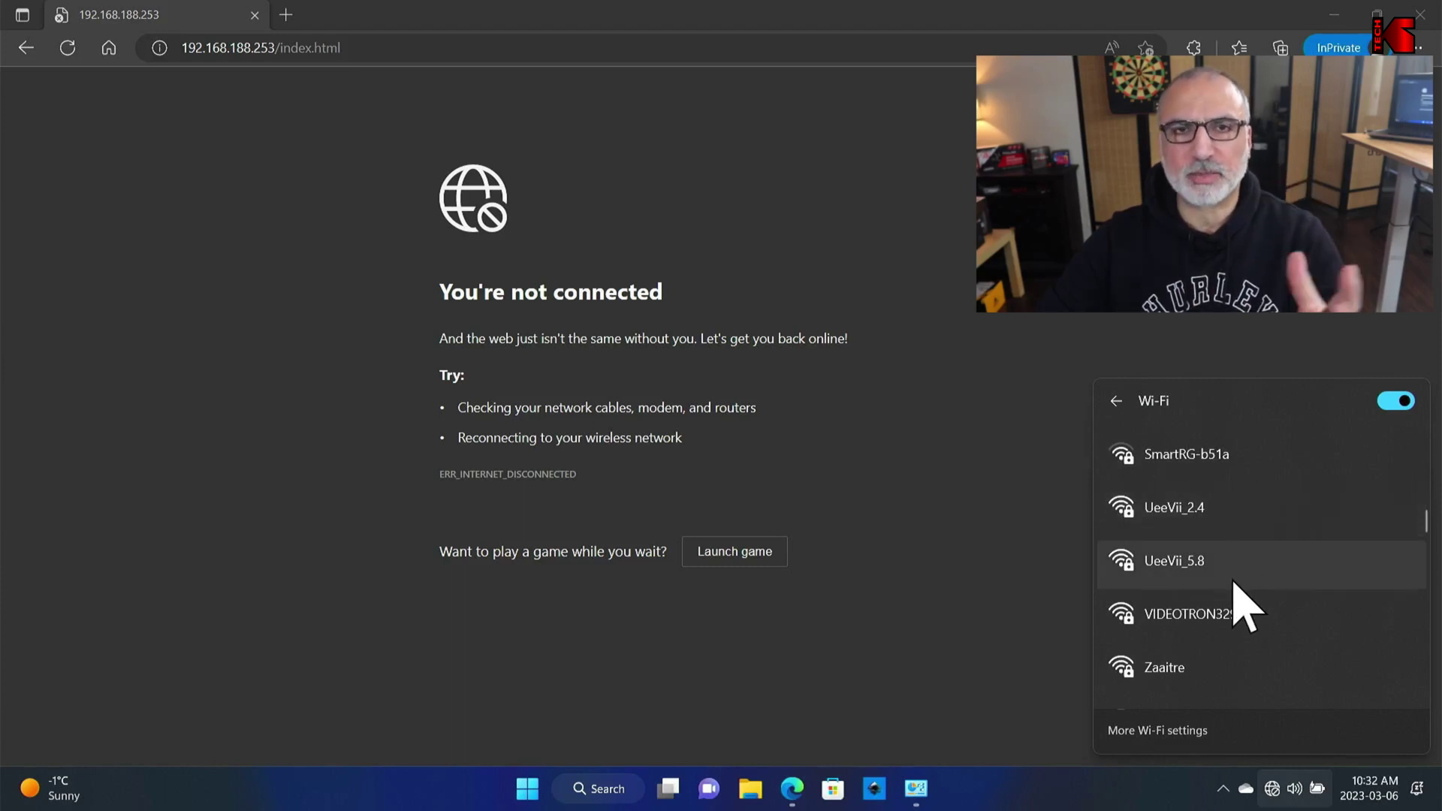
click(1205, 572)
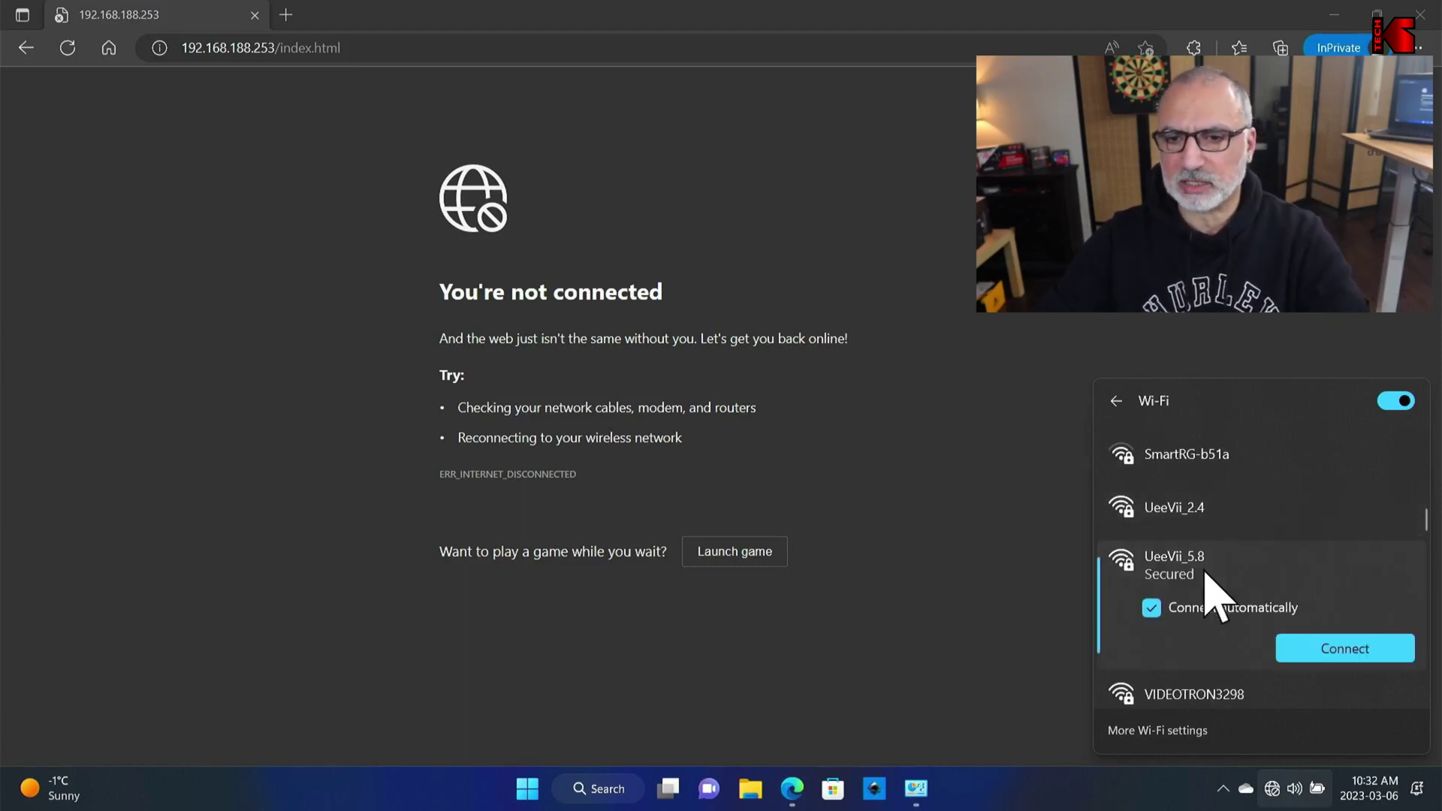
click(1340, 646)
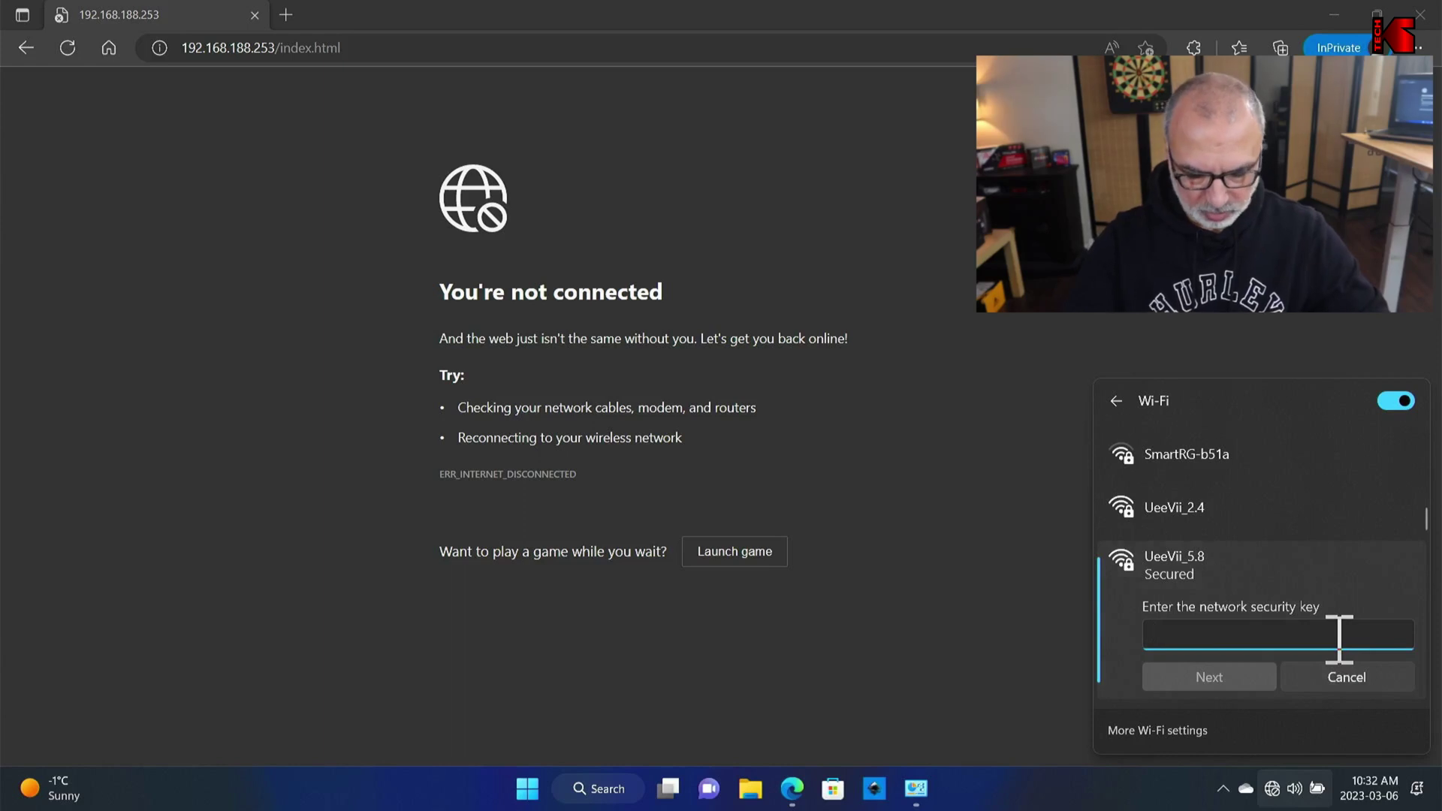
text(***)
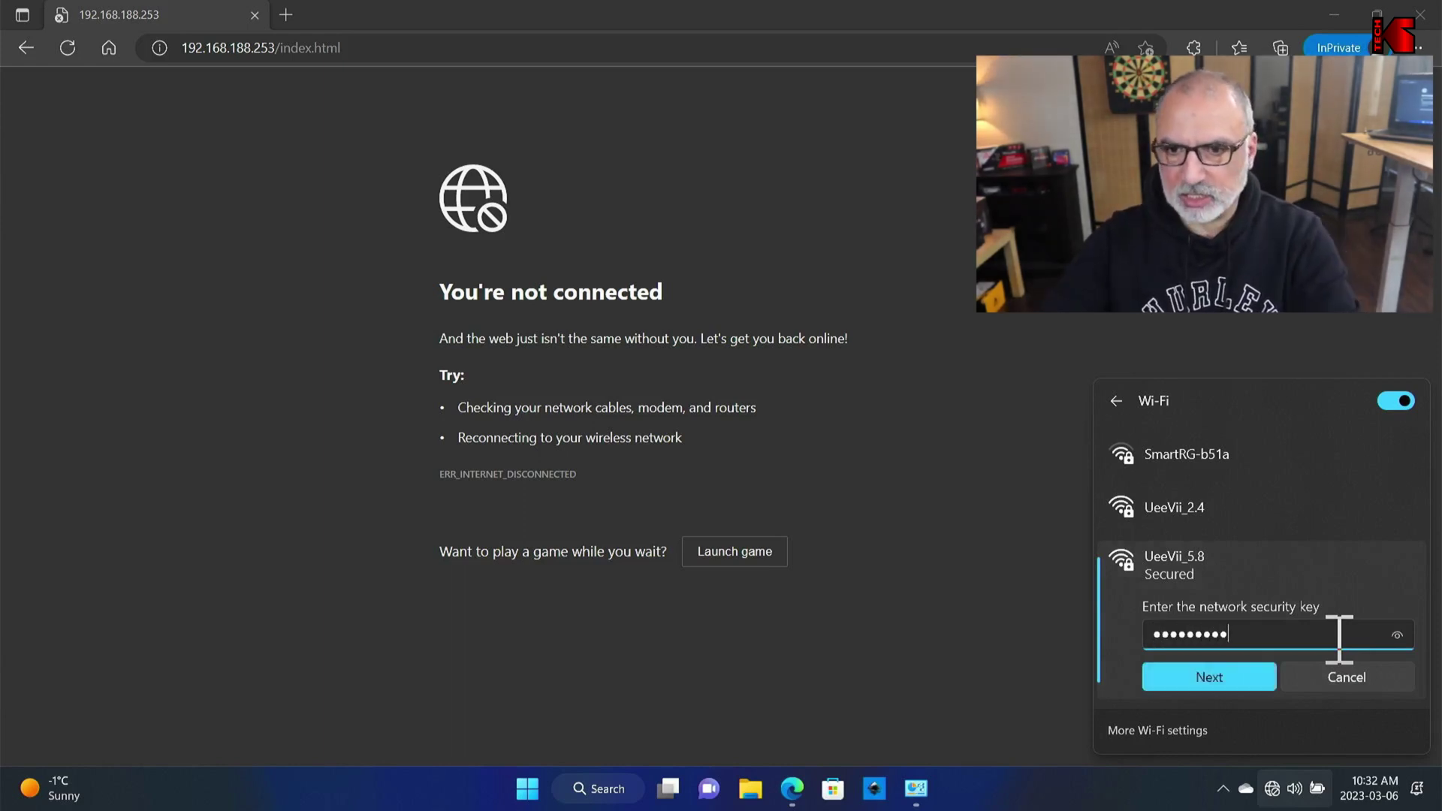
click(1206, 675)
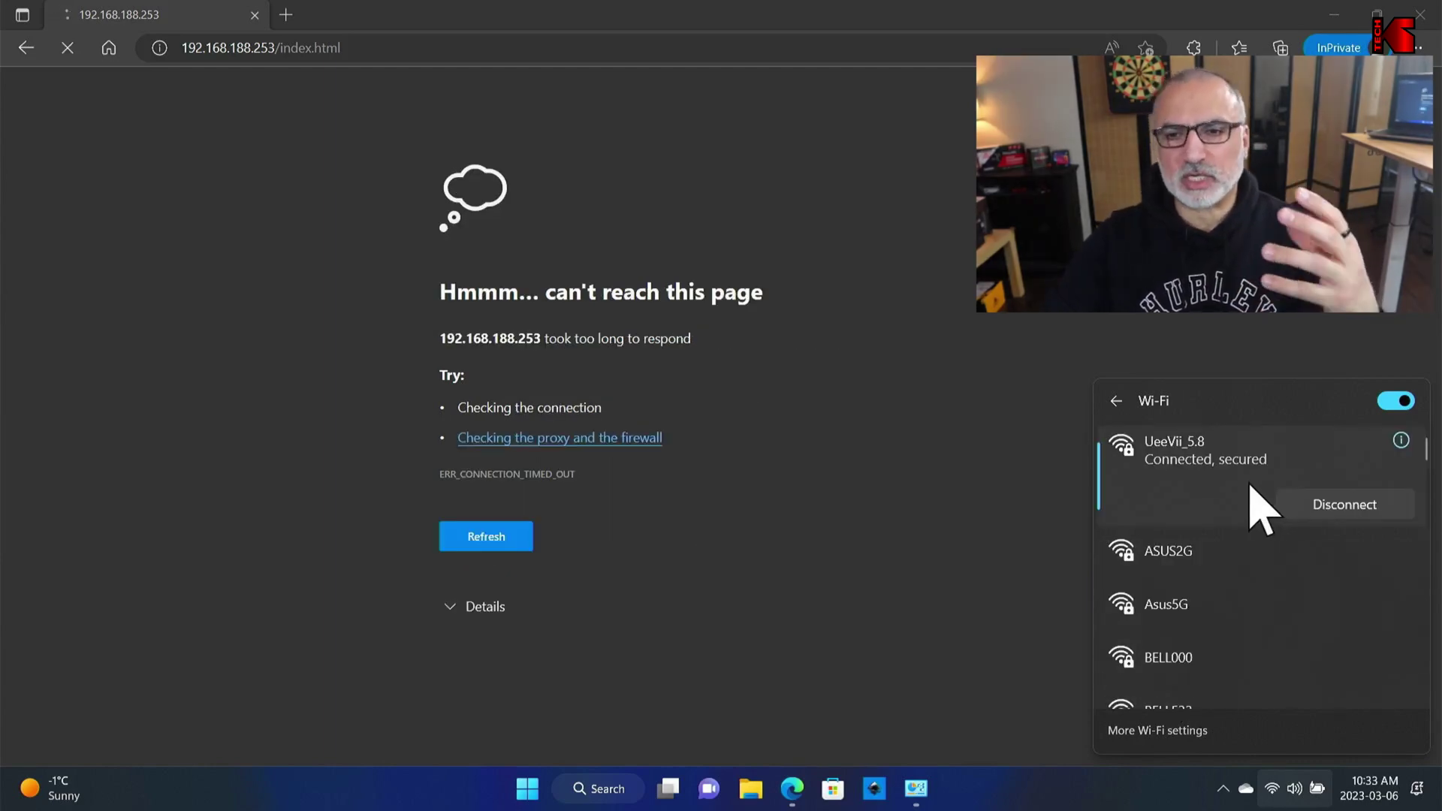
click(1272, 788)
right_click(1271, 789)
- Inspect the saved UeeVii_5.8G_UAP66 and UeeVii_5.8 network properties and IP settings
click(1265, 740)
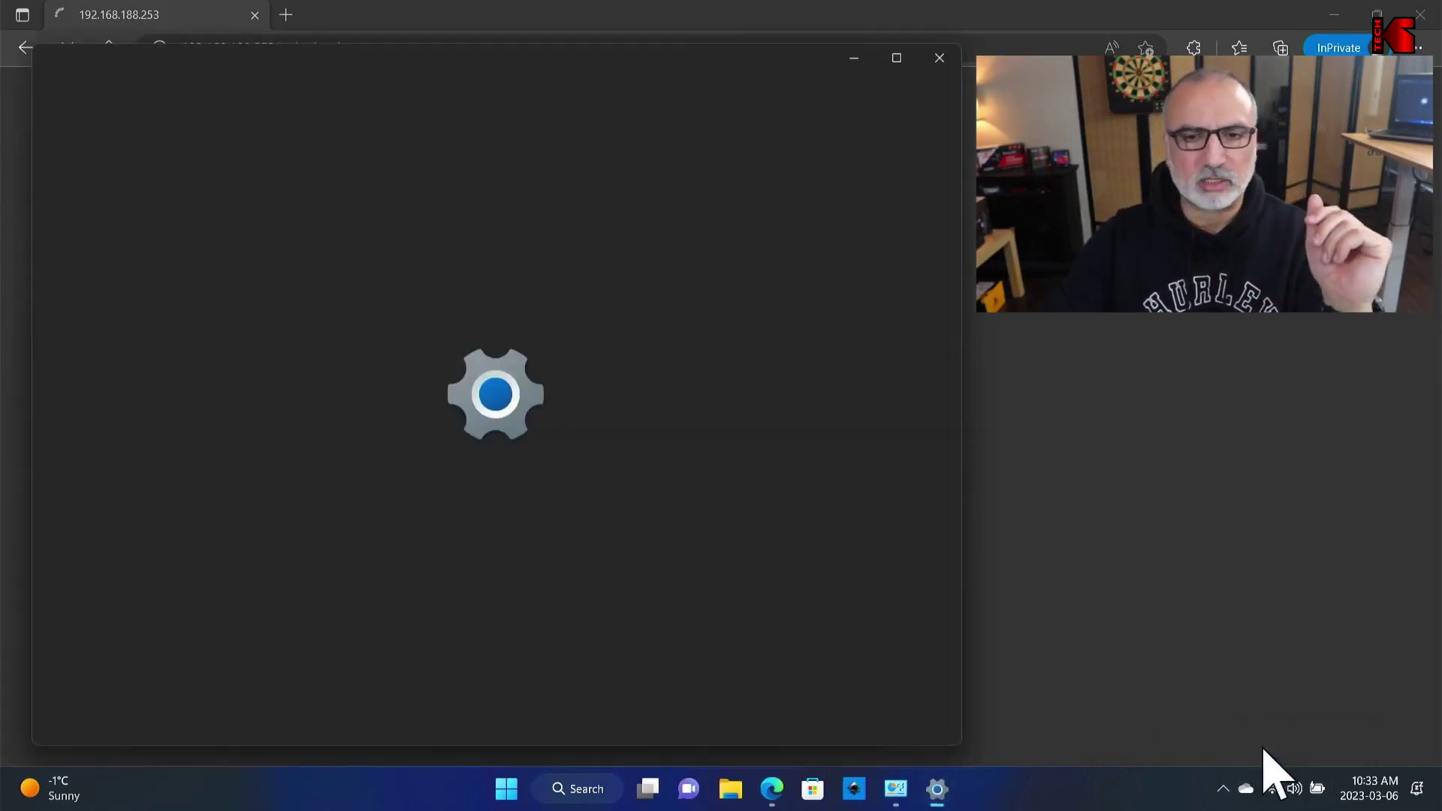
click(669, 305)
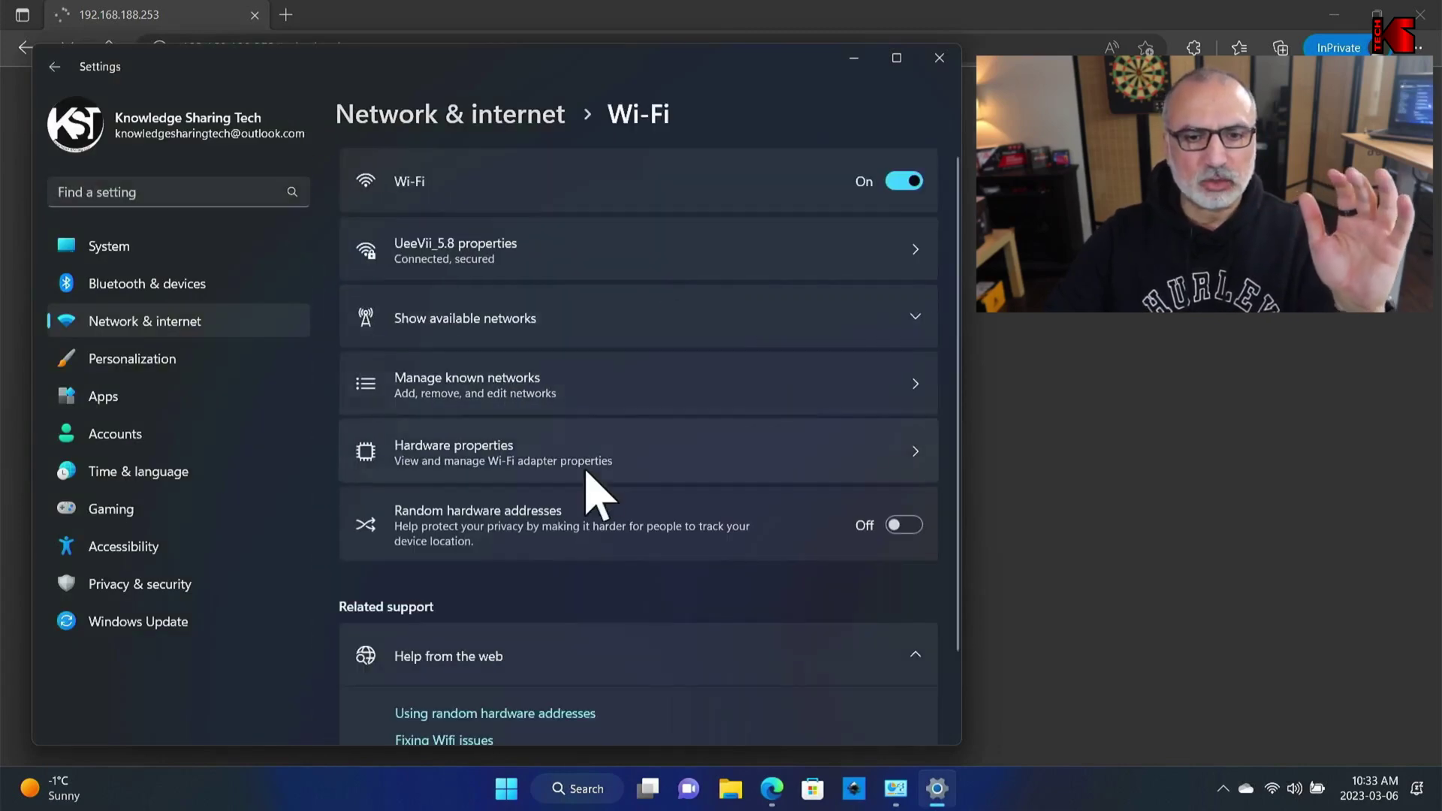
click(501, 398)
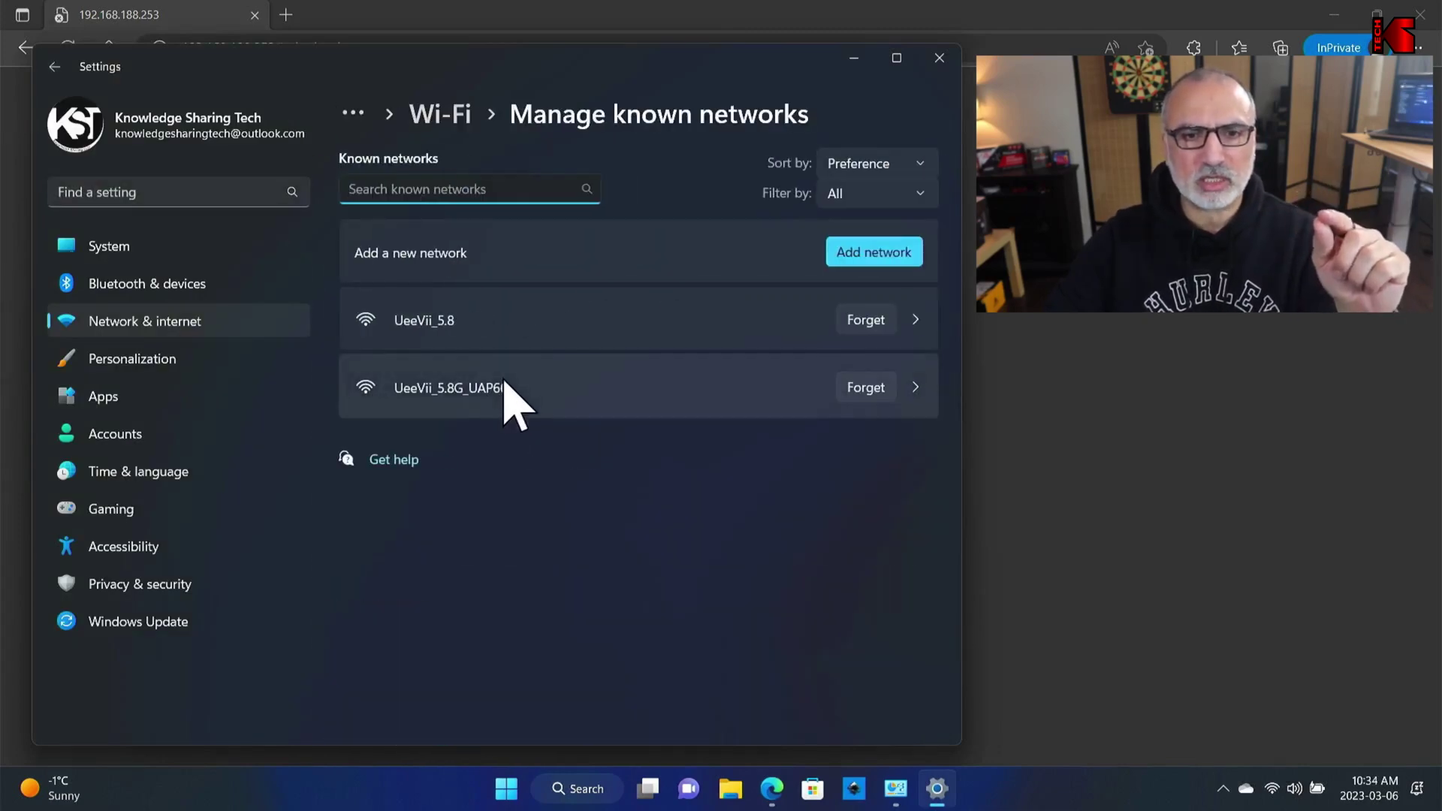
click(681, 389)
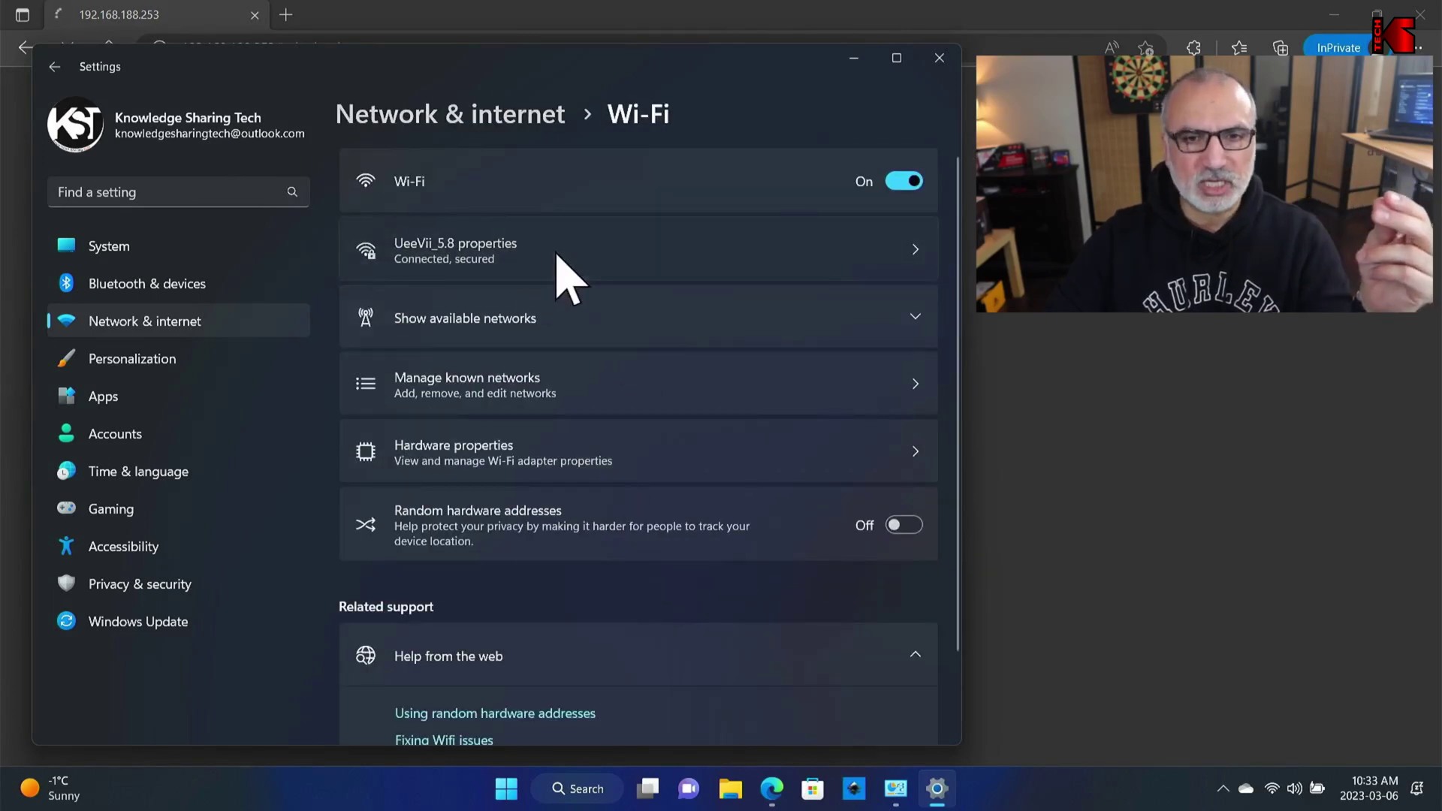
click(556, 262)
scroll(579, 467, down, 2)
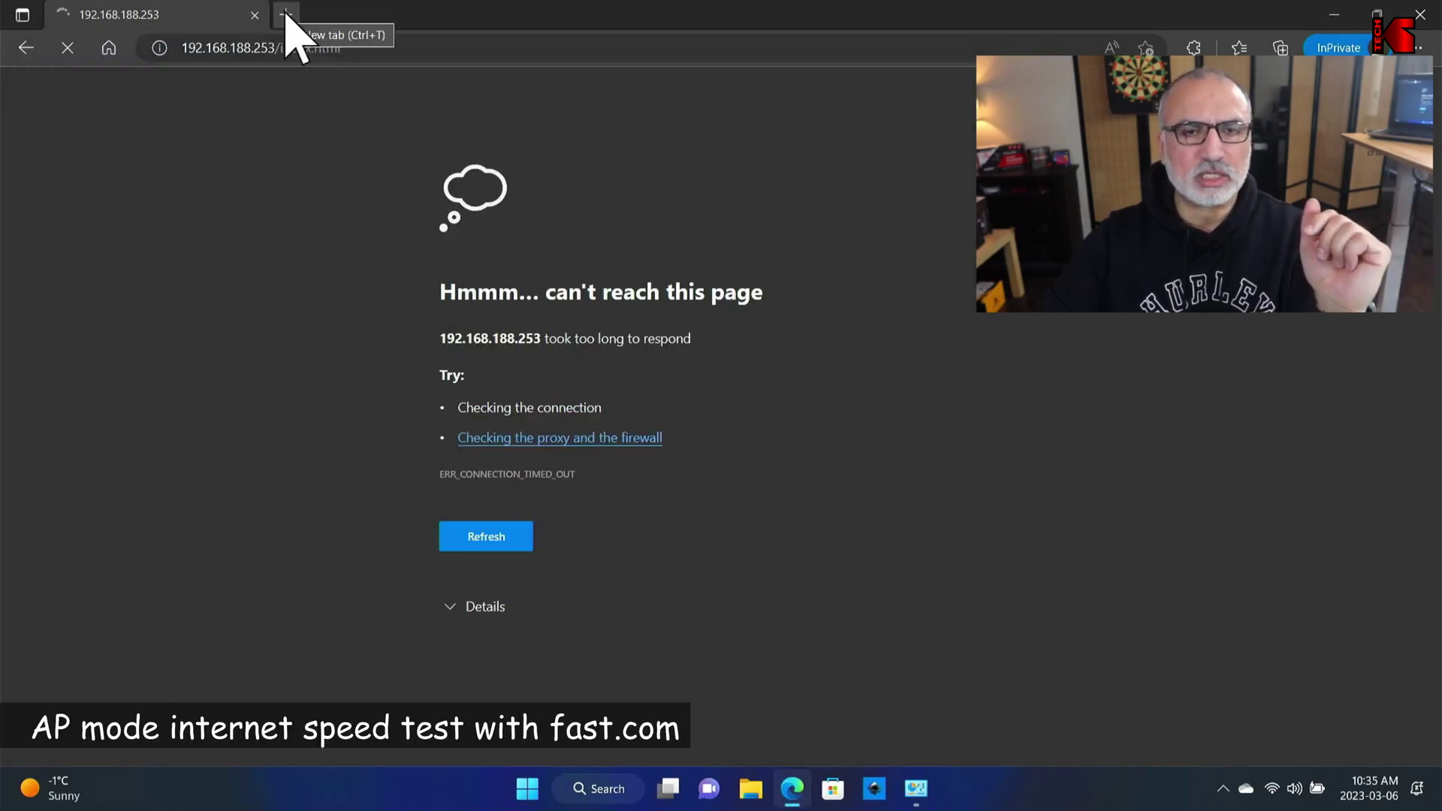
- Open fast.com in a new browser tab
click(285, 14)
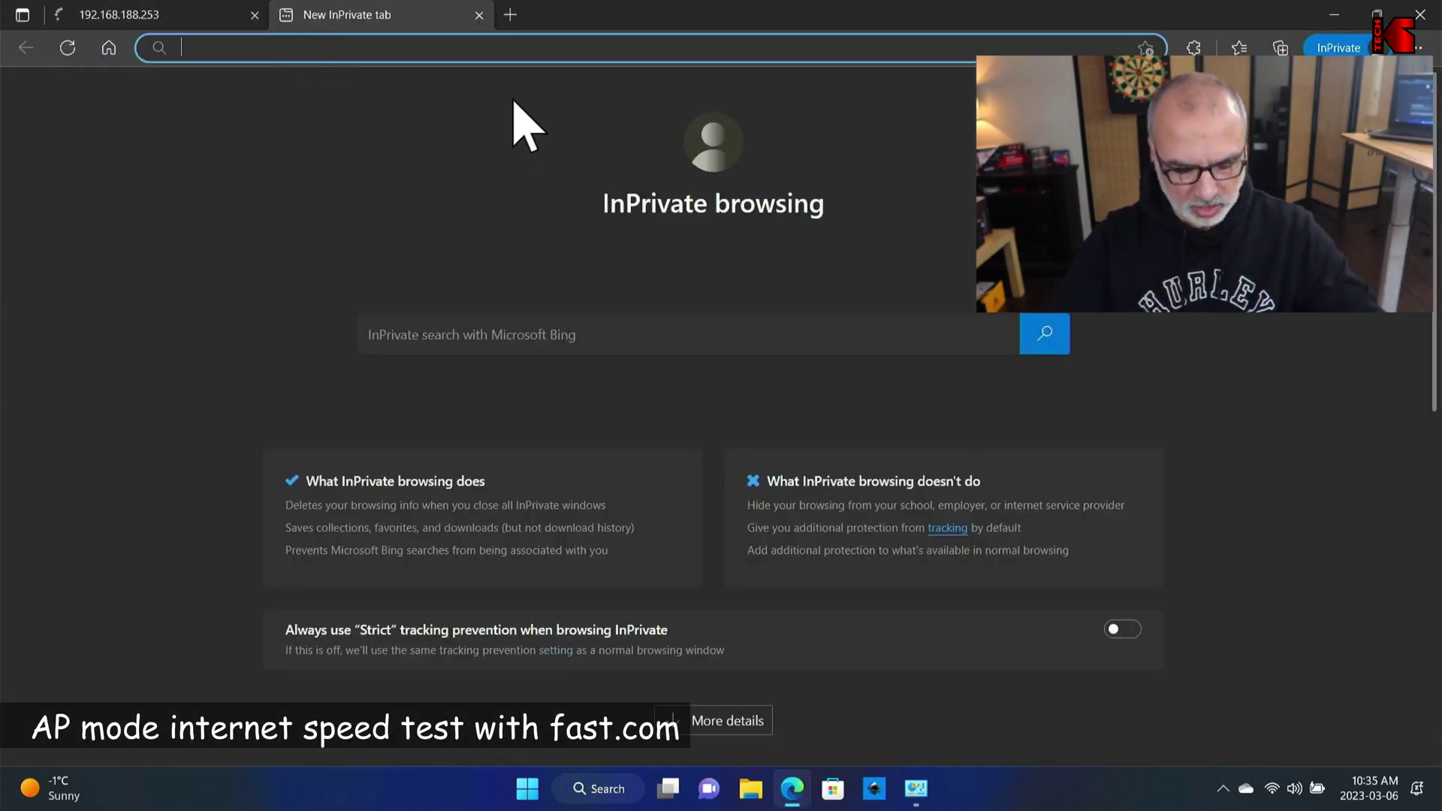
text(fast)
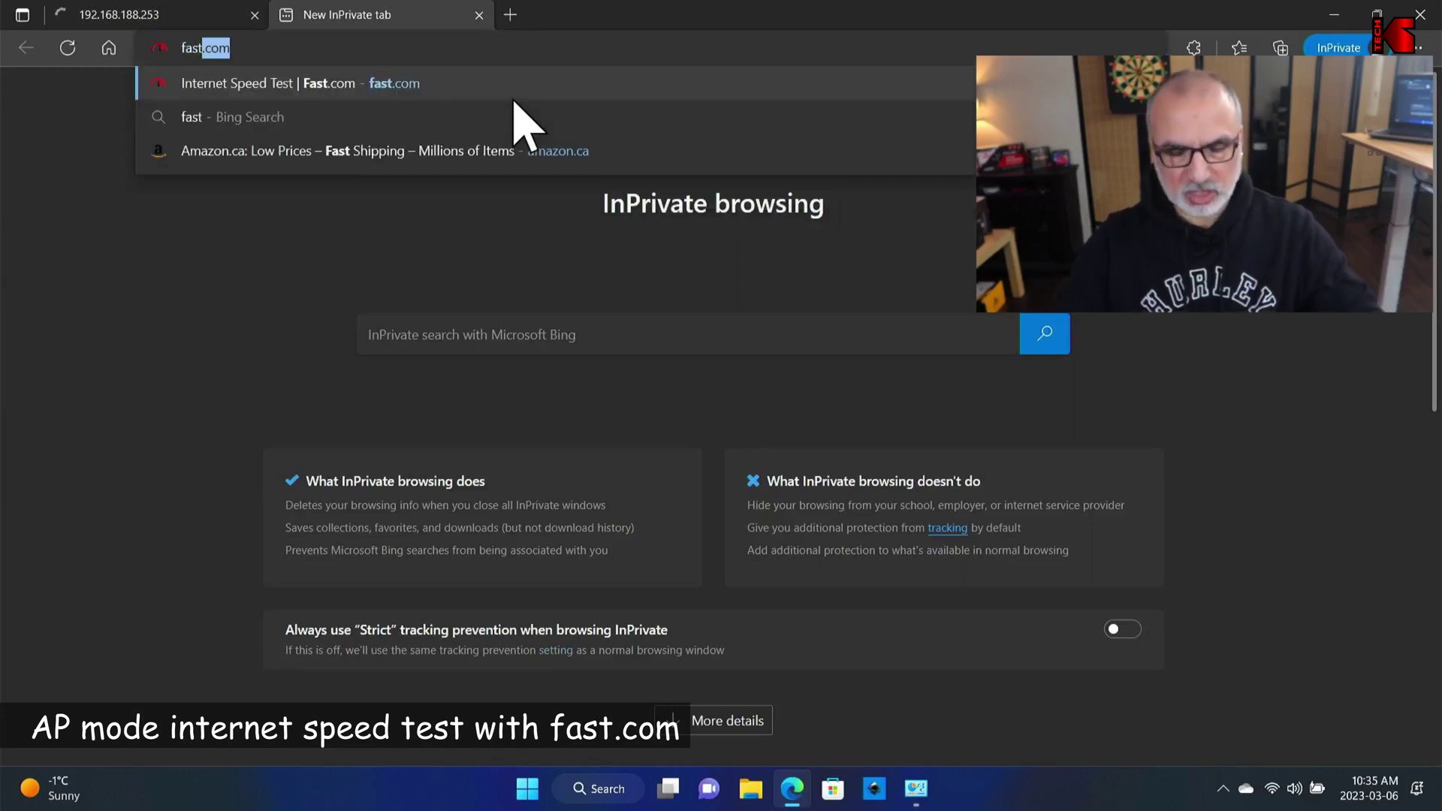
key(Return)
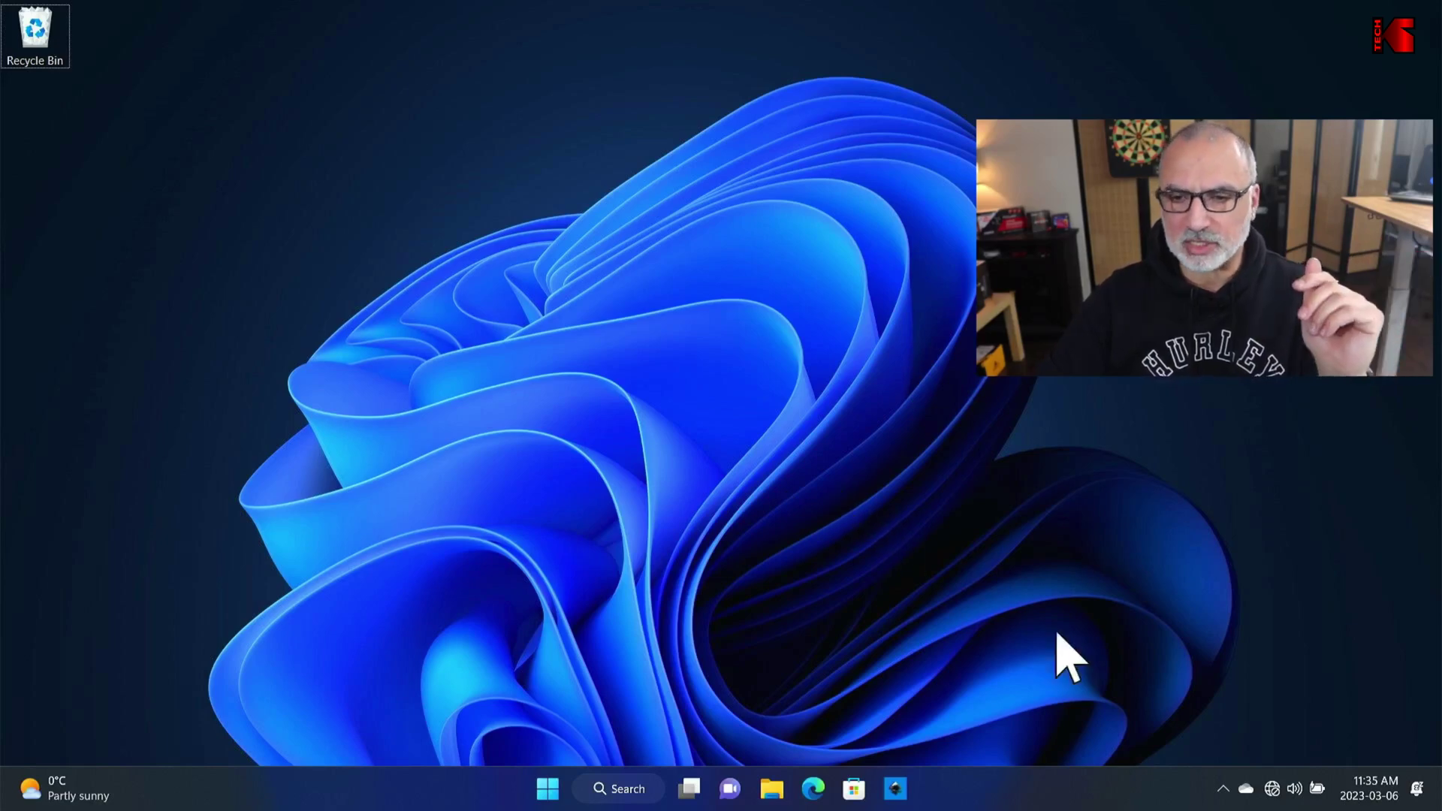
- Connect the laptop to UeeVii_5.8G_UAP66 from Quick Settings using the pasted security key
click(1279, 795)
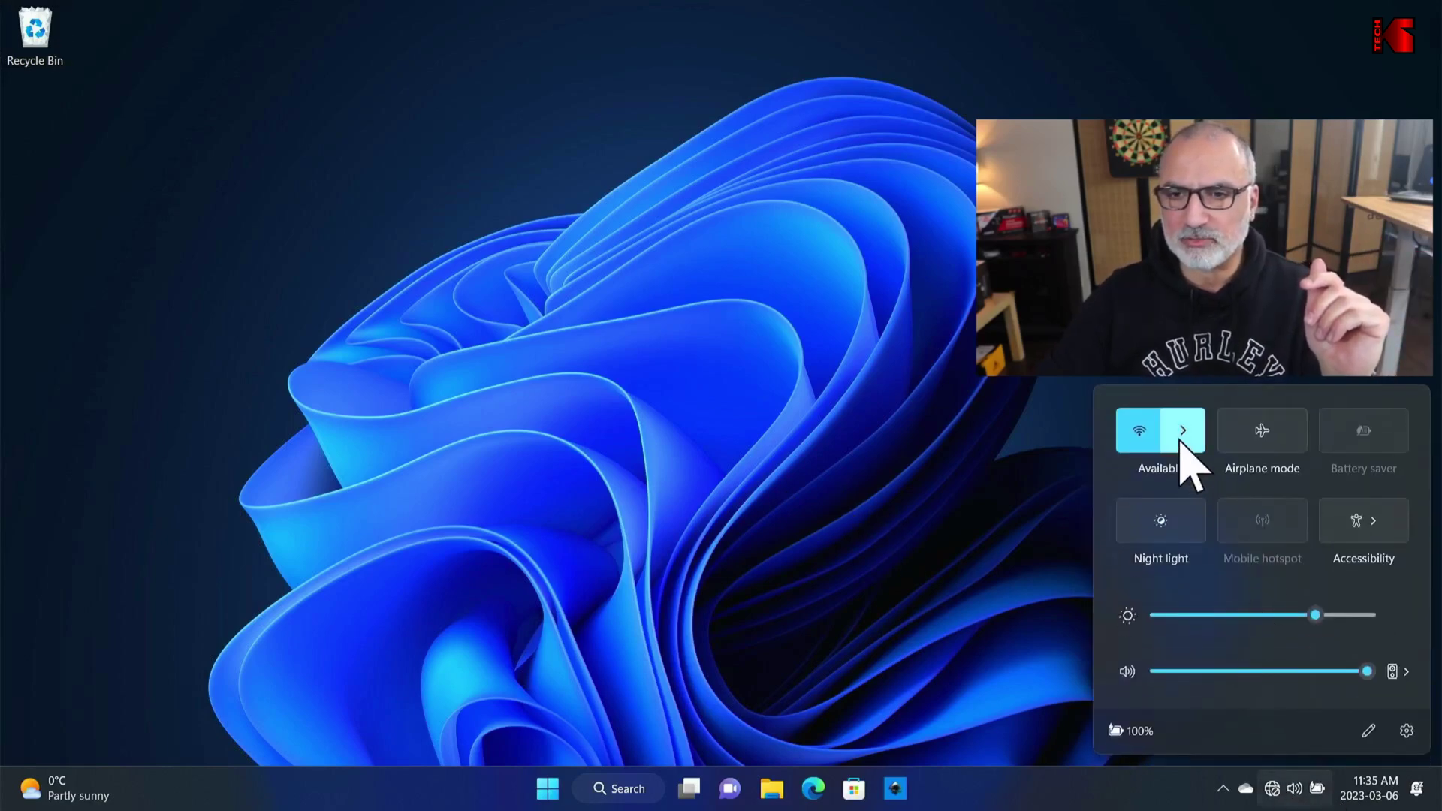
click(1182, 435)
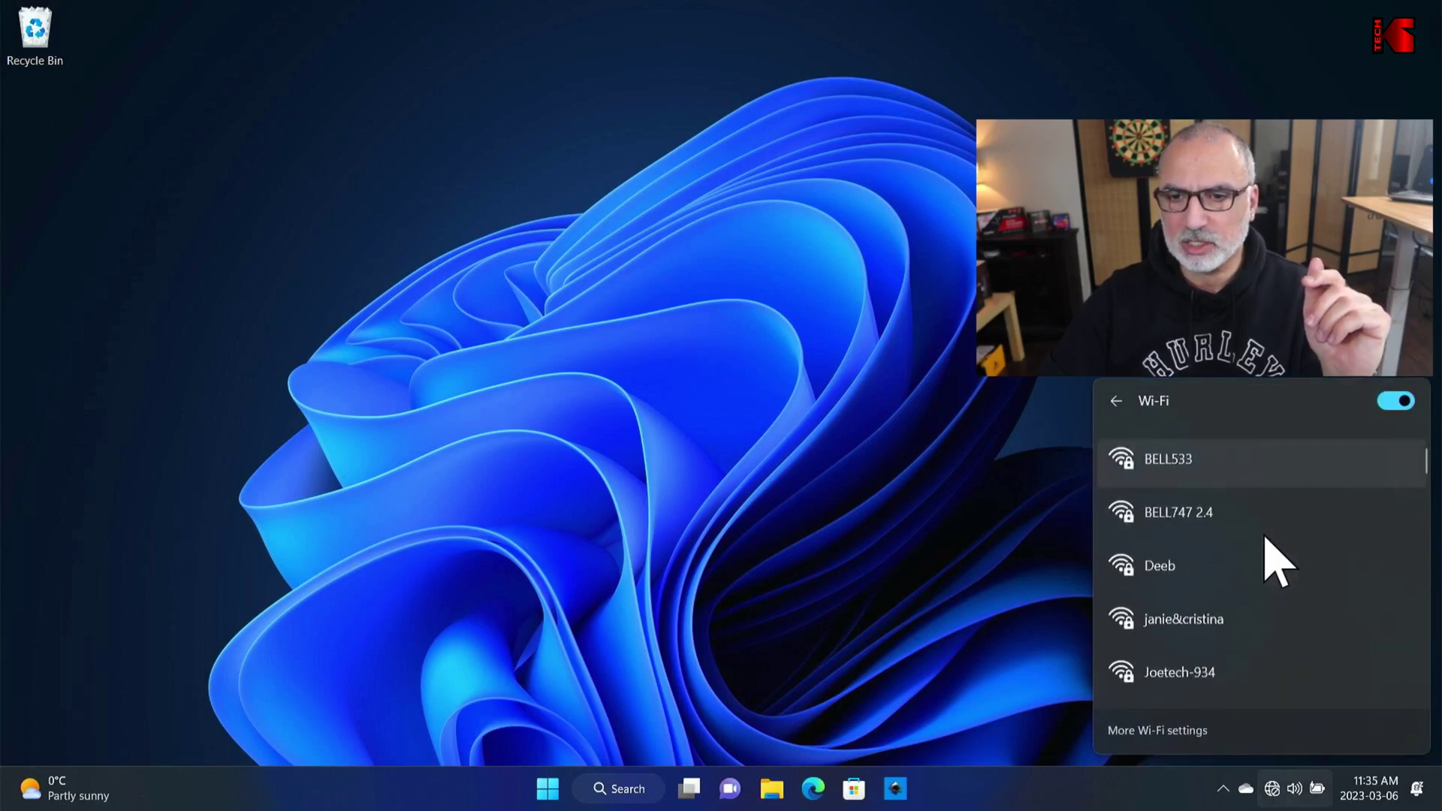
scroll(1264, 535, down, 10)
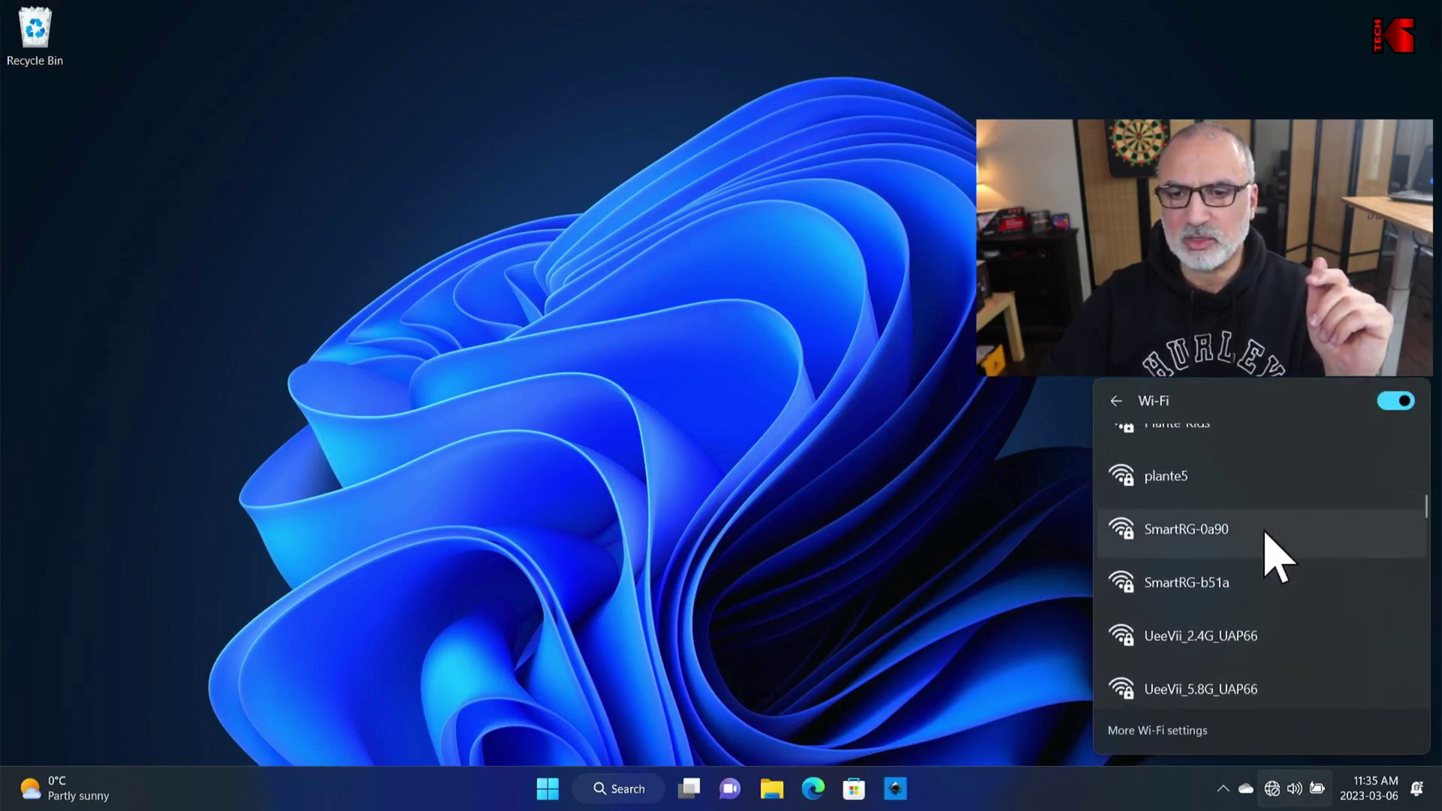
scroll(1277, 548, down, 3)
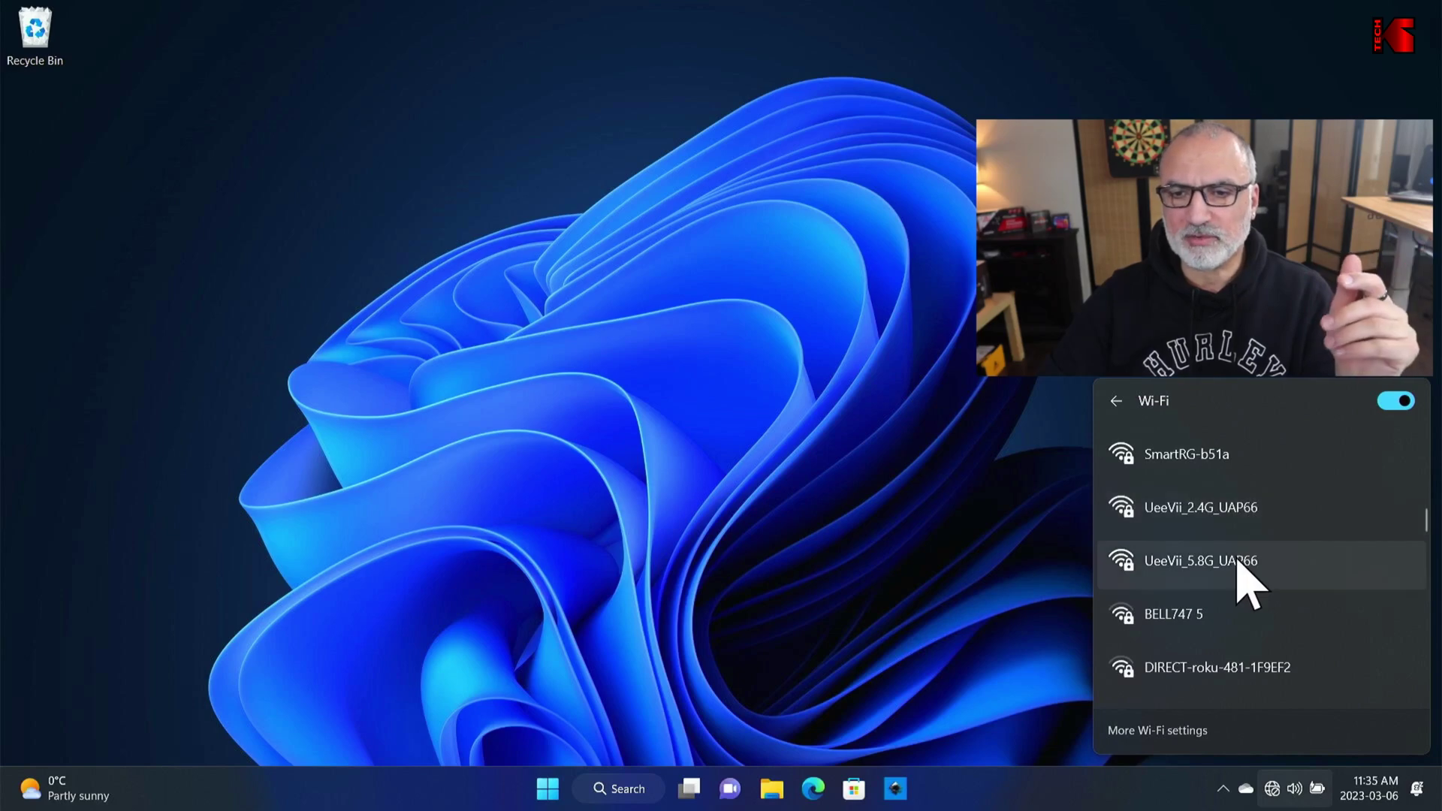
click(1236, 563)
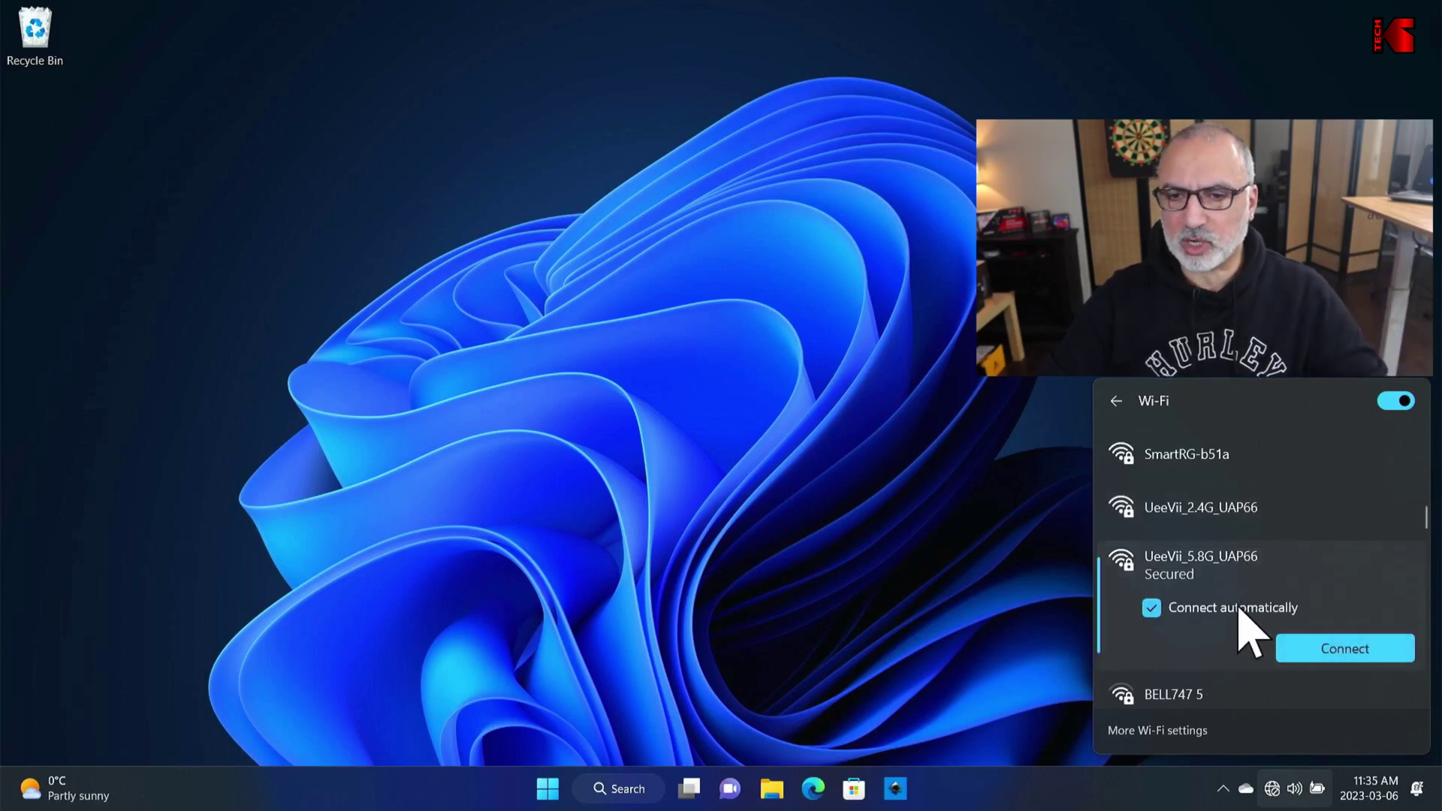
click(1345, 651)
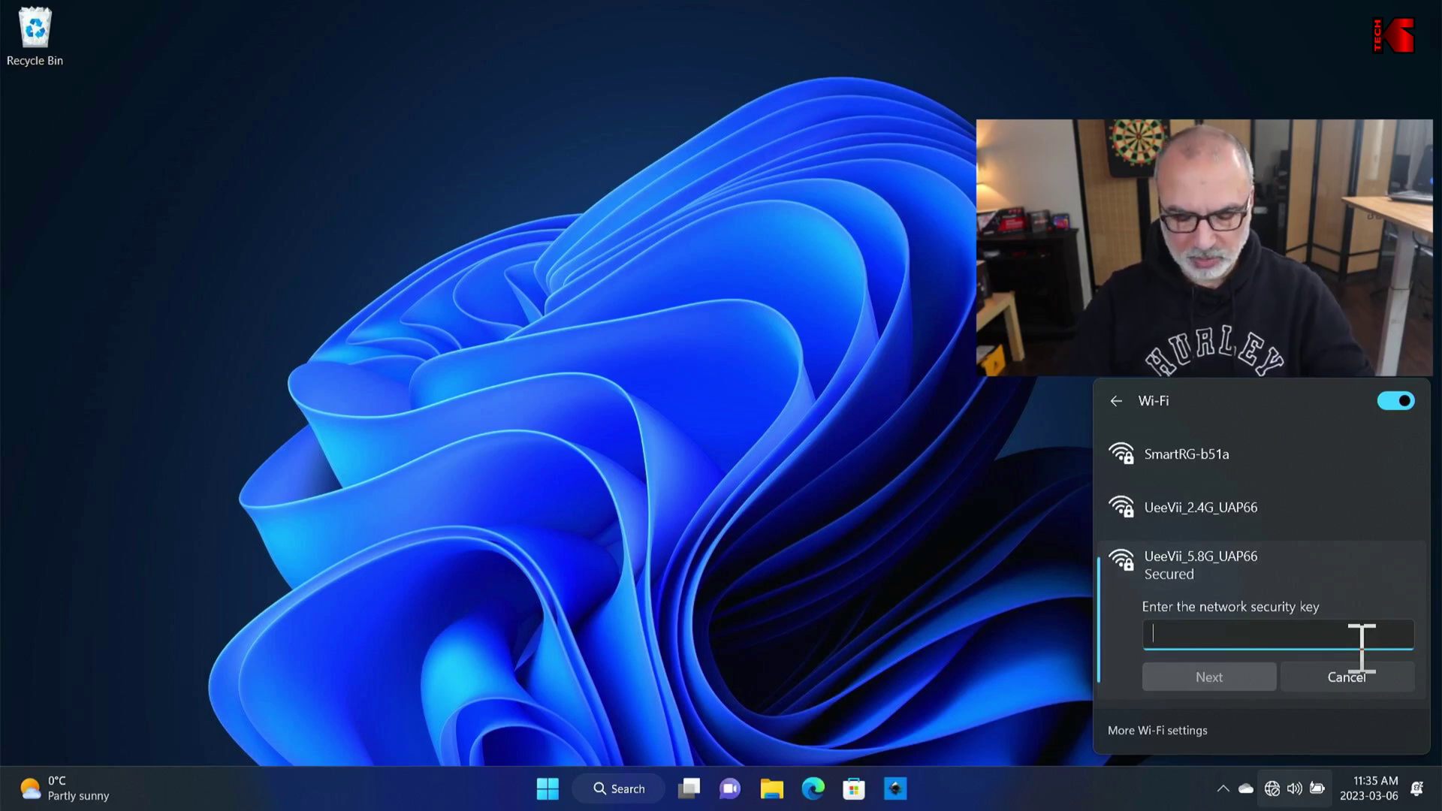
key(ctrl+v)
key(Return)
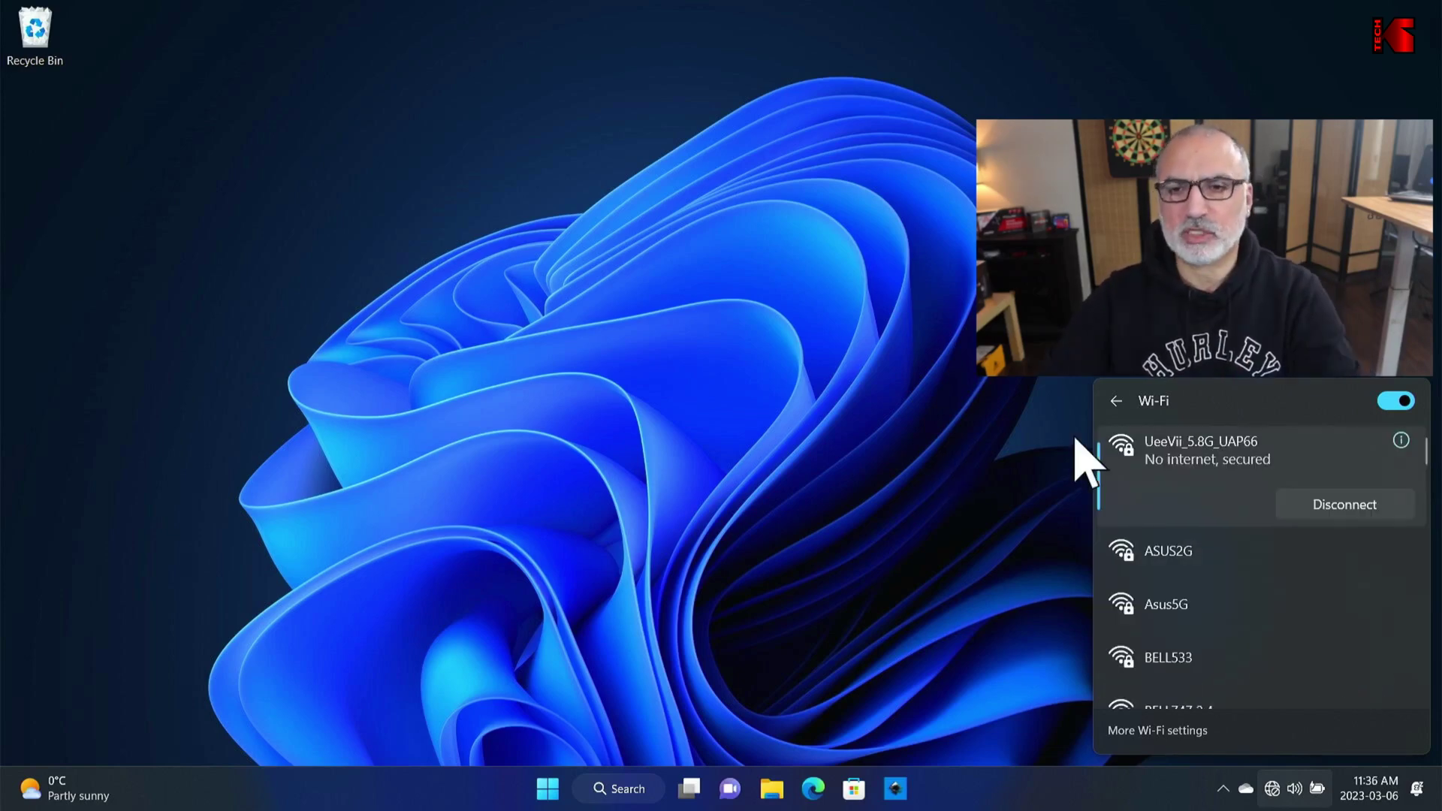
click(1401, 442)
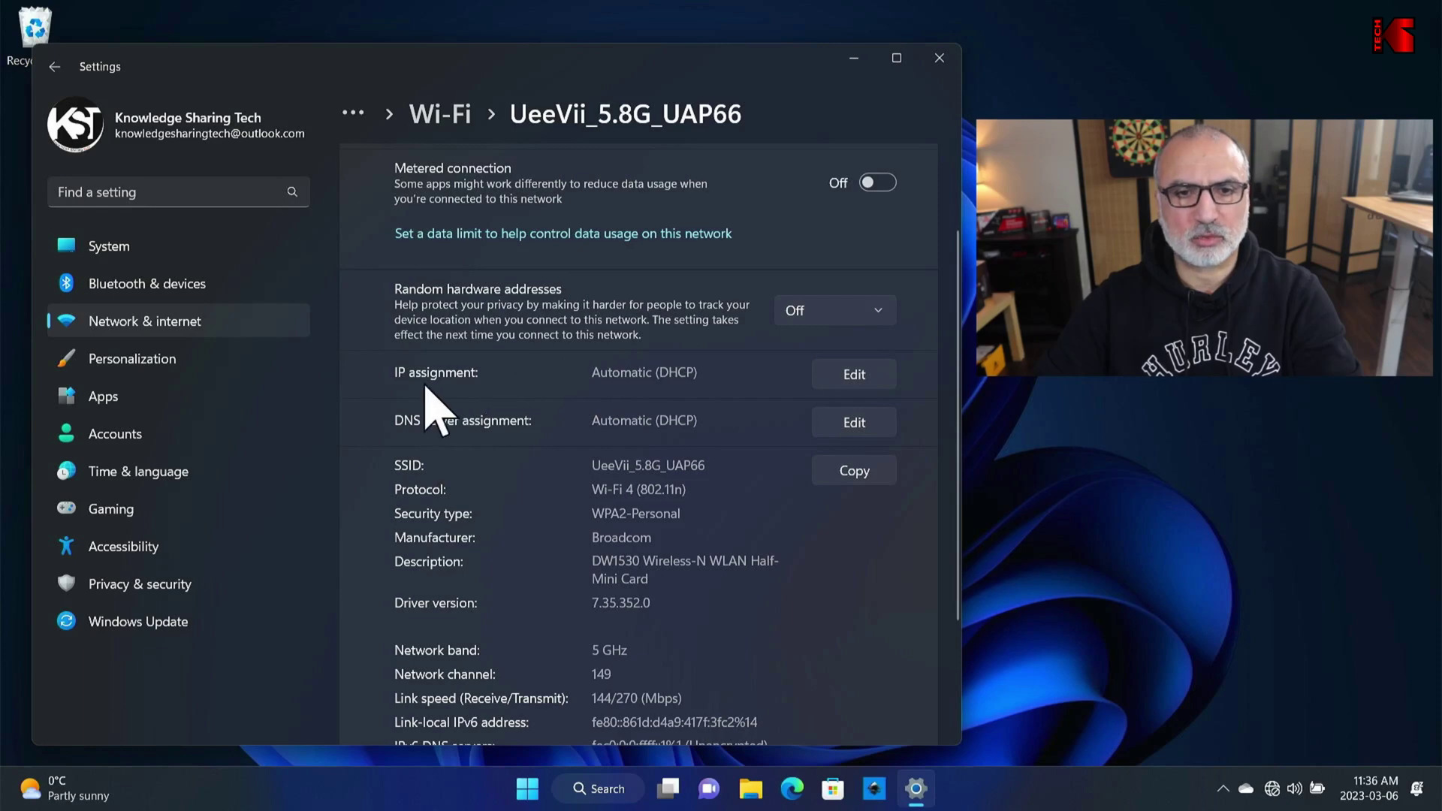
- Switch UeeVii_5.8G_UAP66 to Manual IPv4 with address 192.168.188.10 and mask 255.255.255.0
click(856, 376)
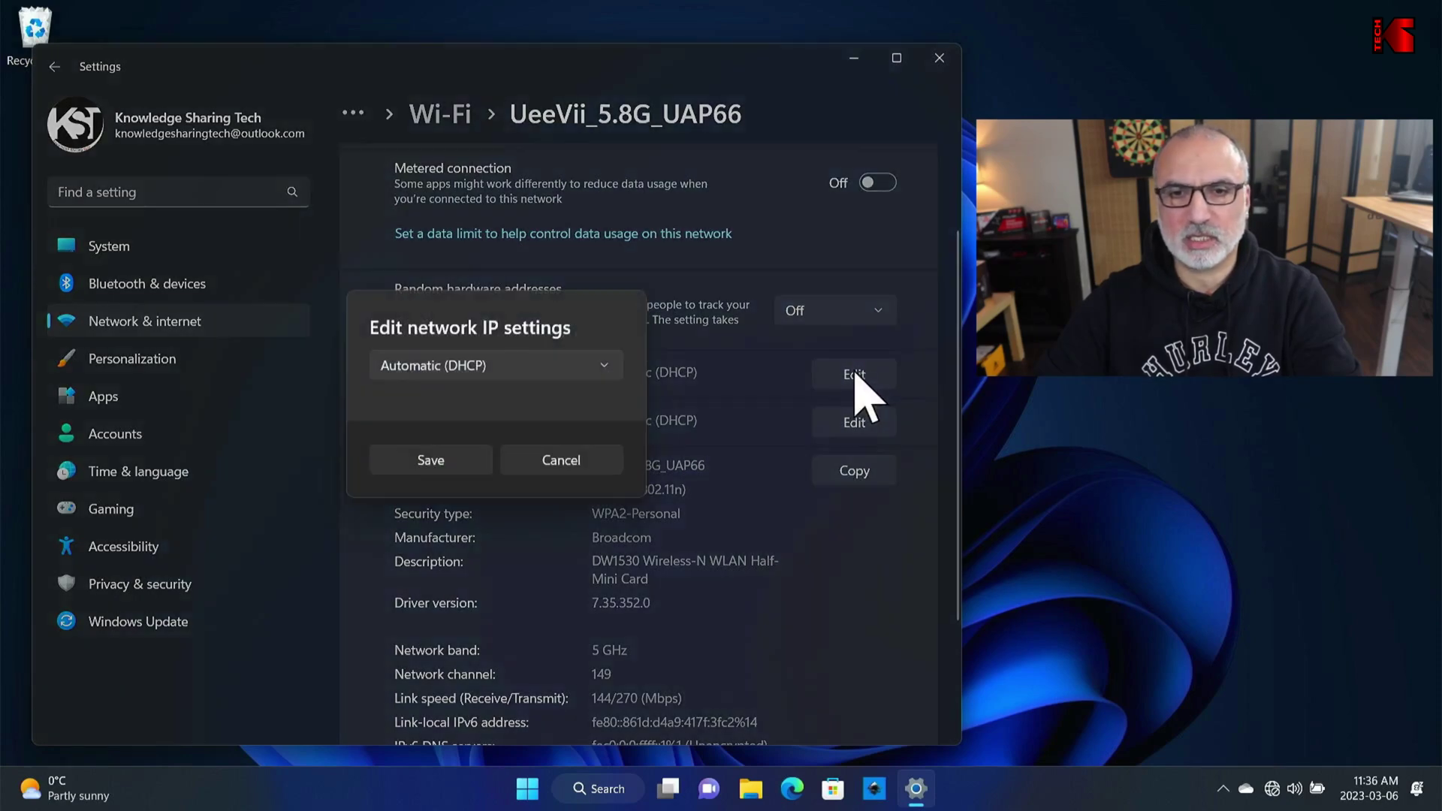
click(556, 370)
click(460, 405)
click(385, 374)
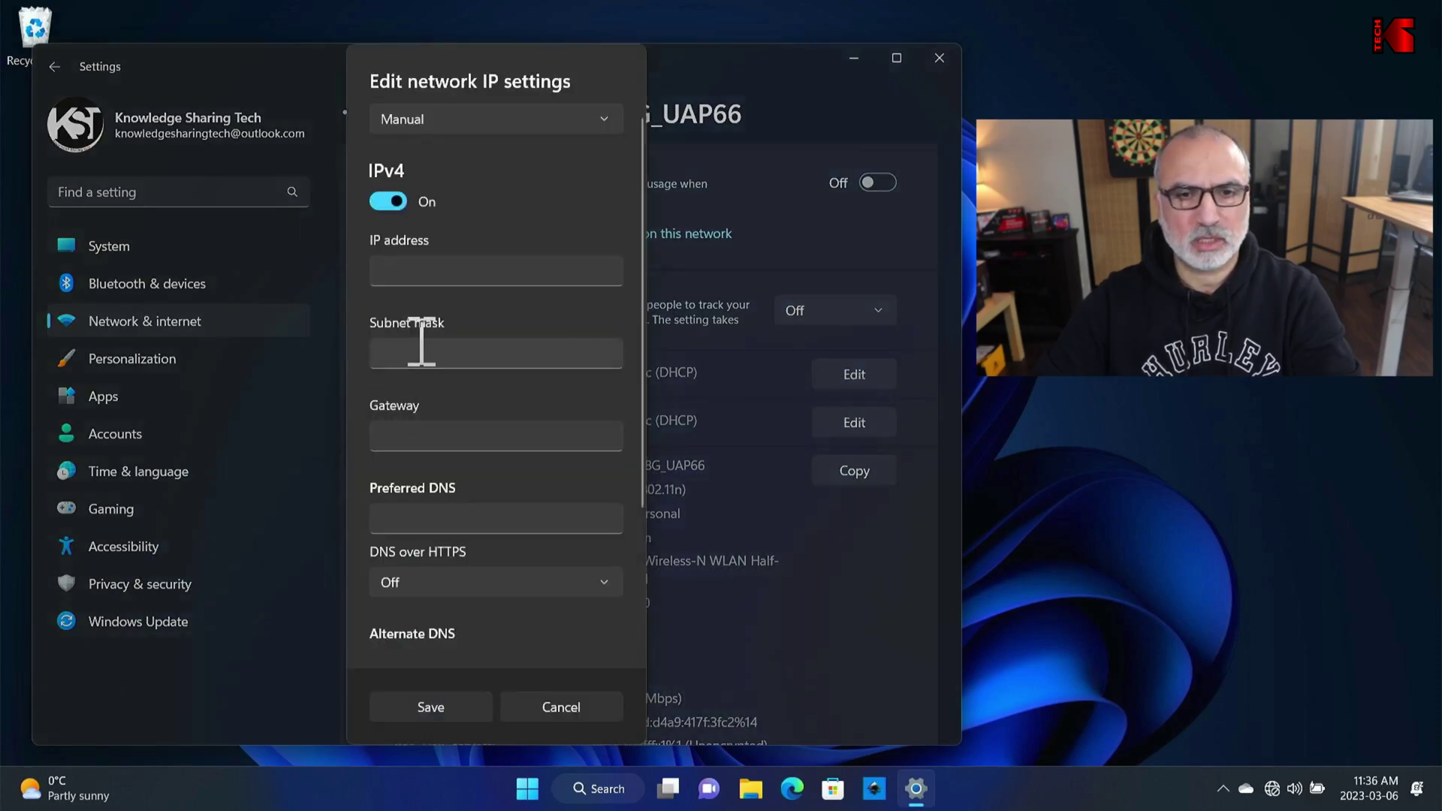
click(451, 268)
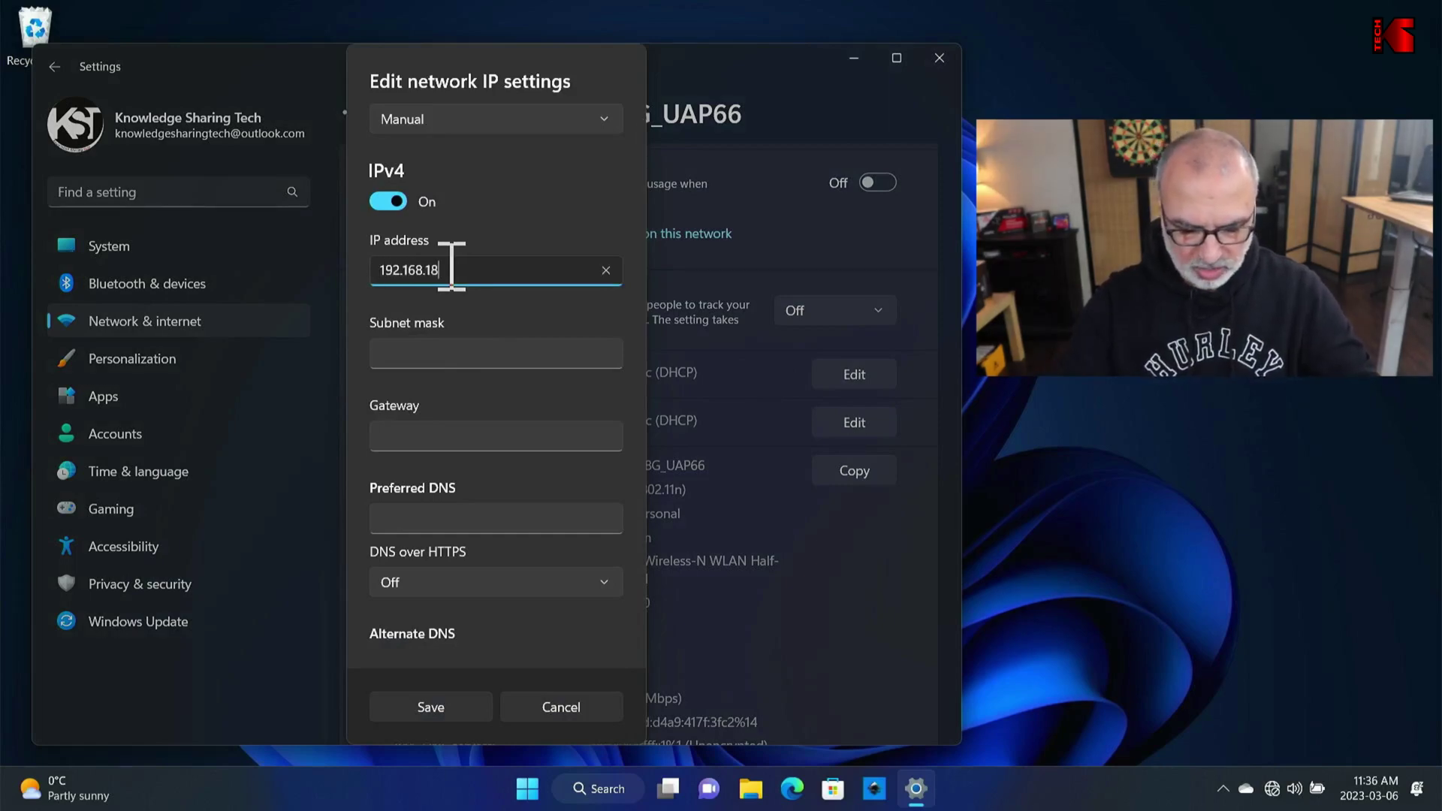
click(434, 354)
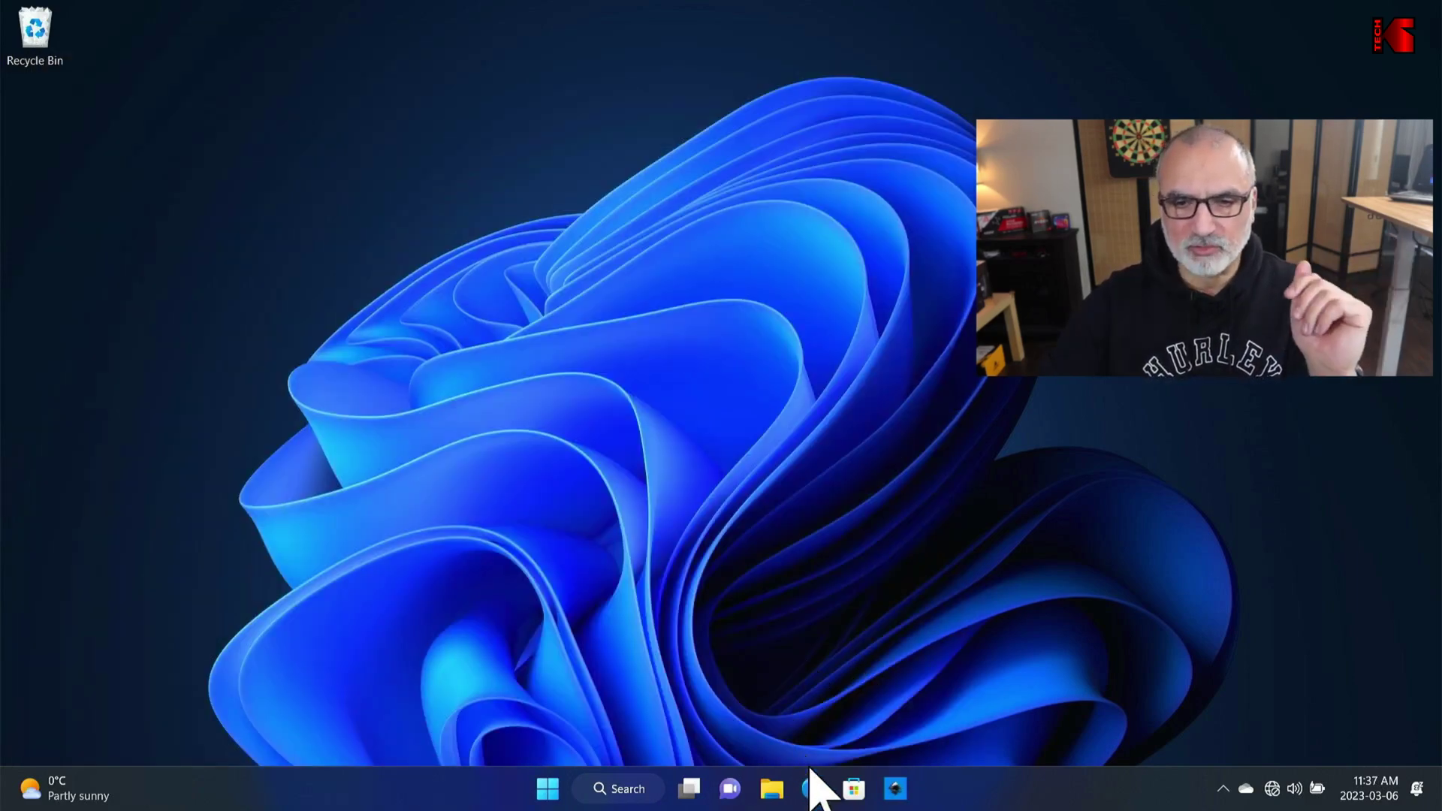
- Load 192.168.188.253 in a new InPrivate Edge window and enter the login password
right_click(813, 798)
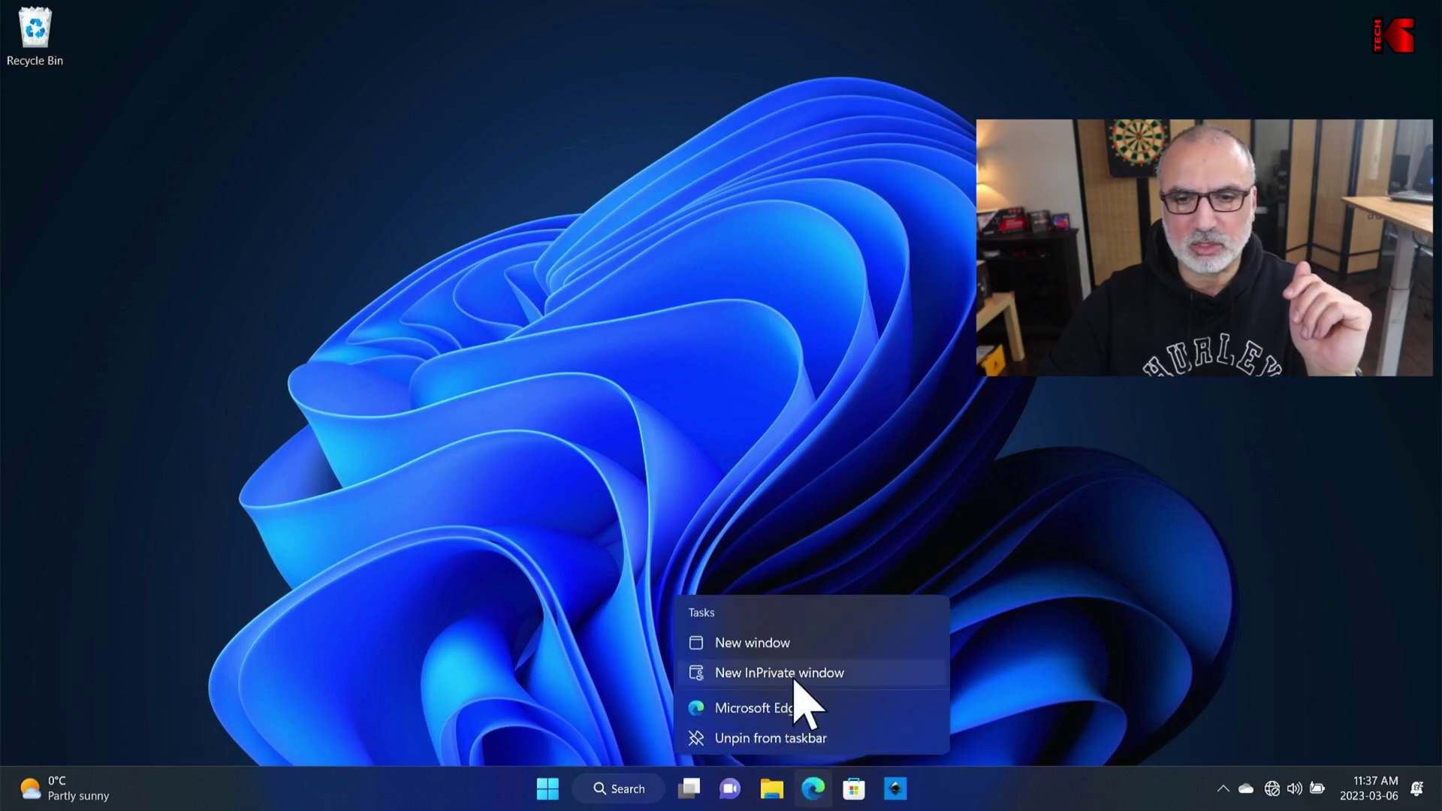
click(773, 671)
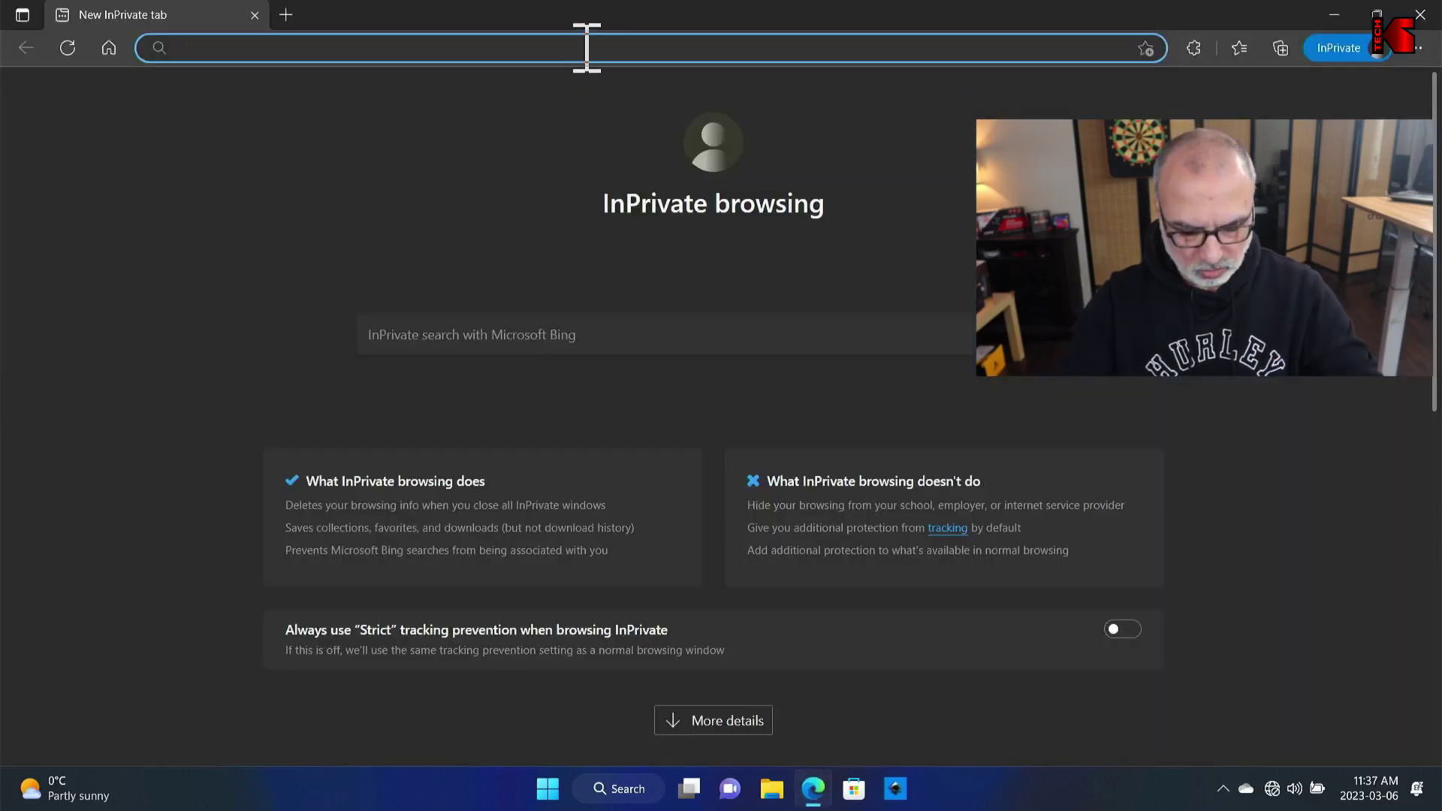
text(192.16)
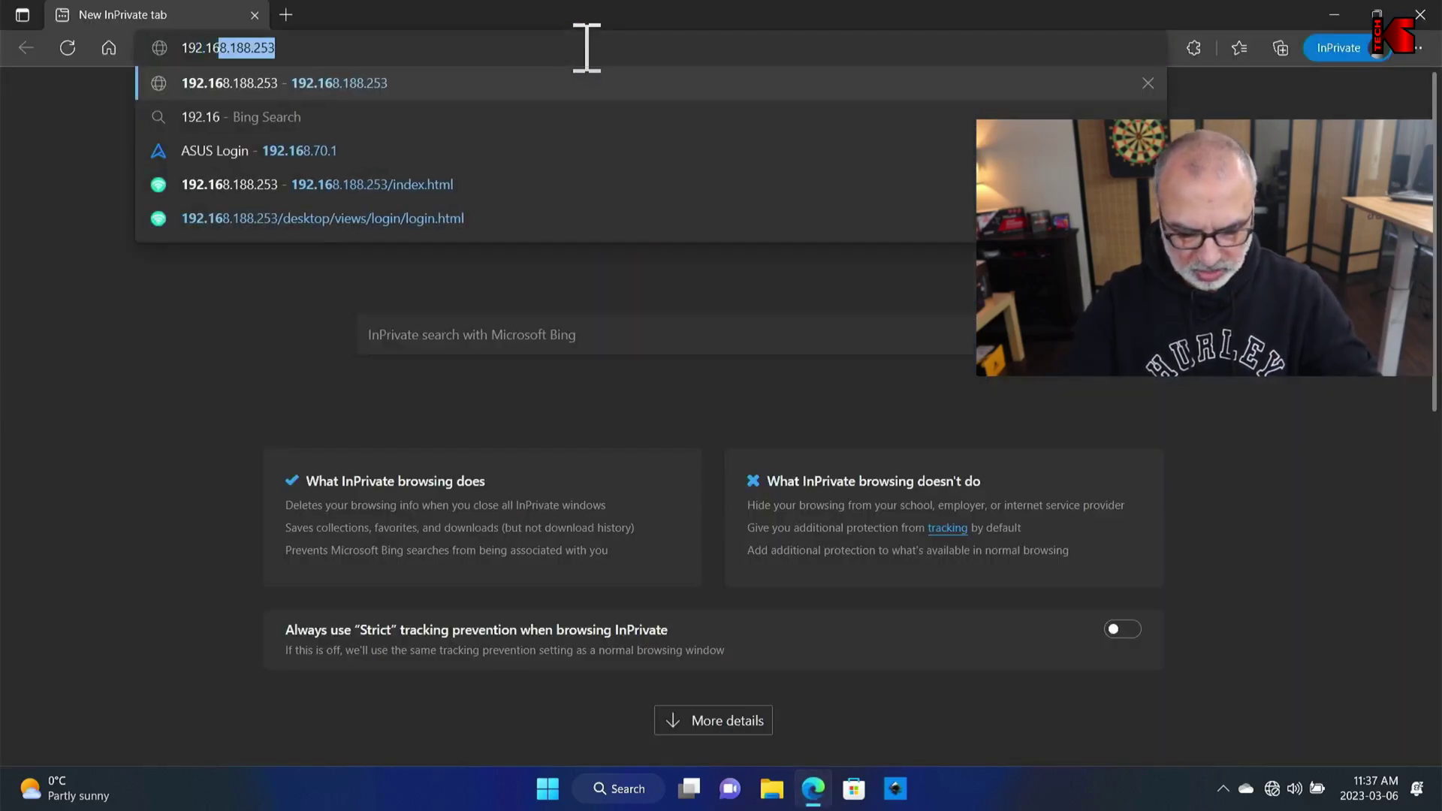
text(8.188.)
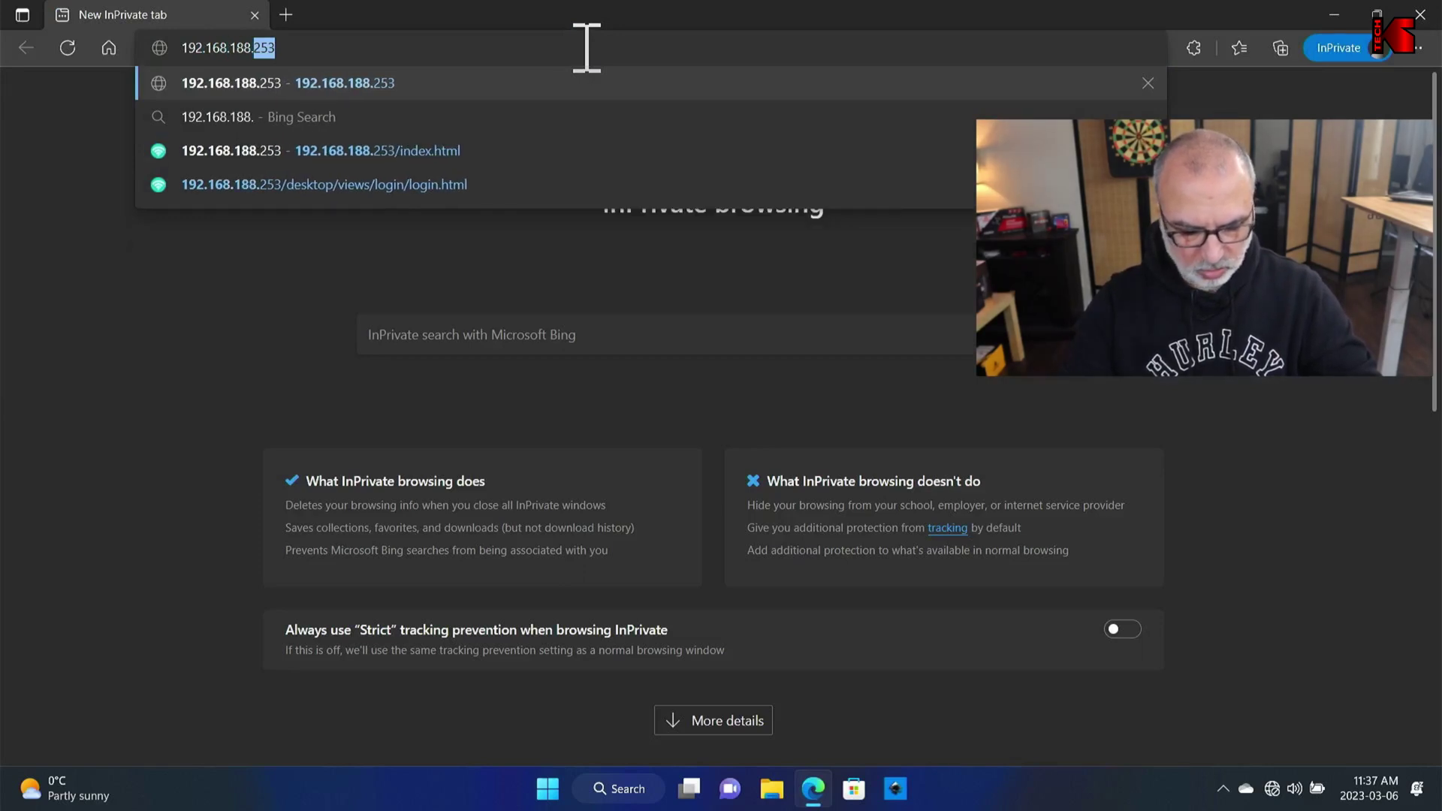
text(253)
key(Return)
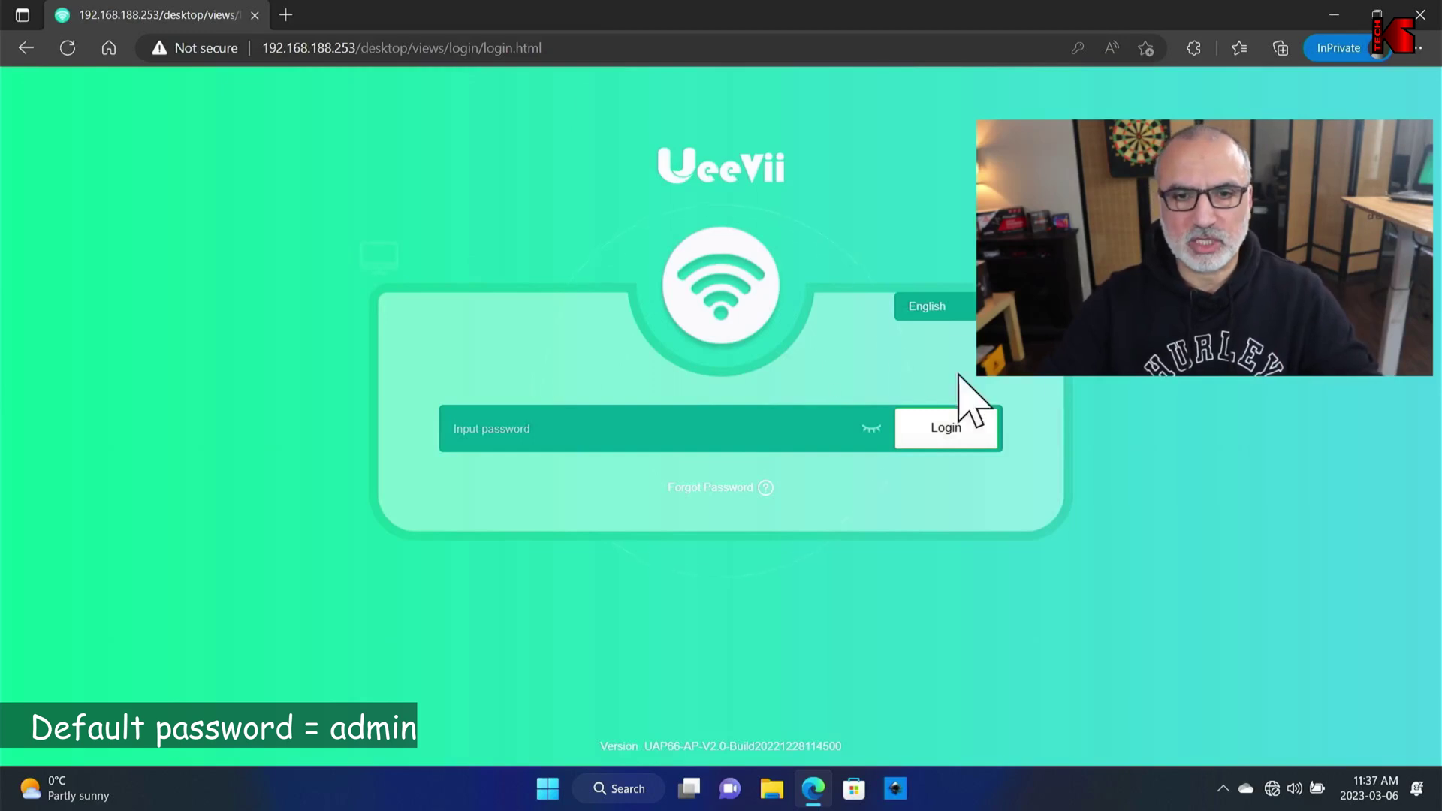
click(704, 406)
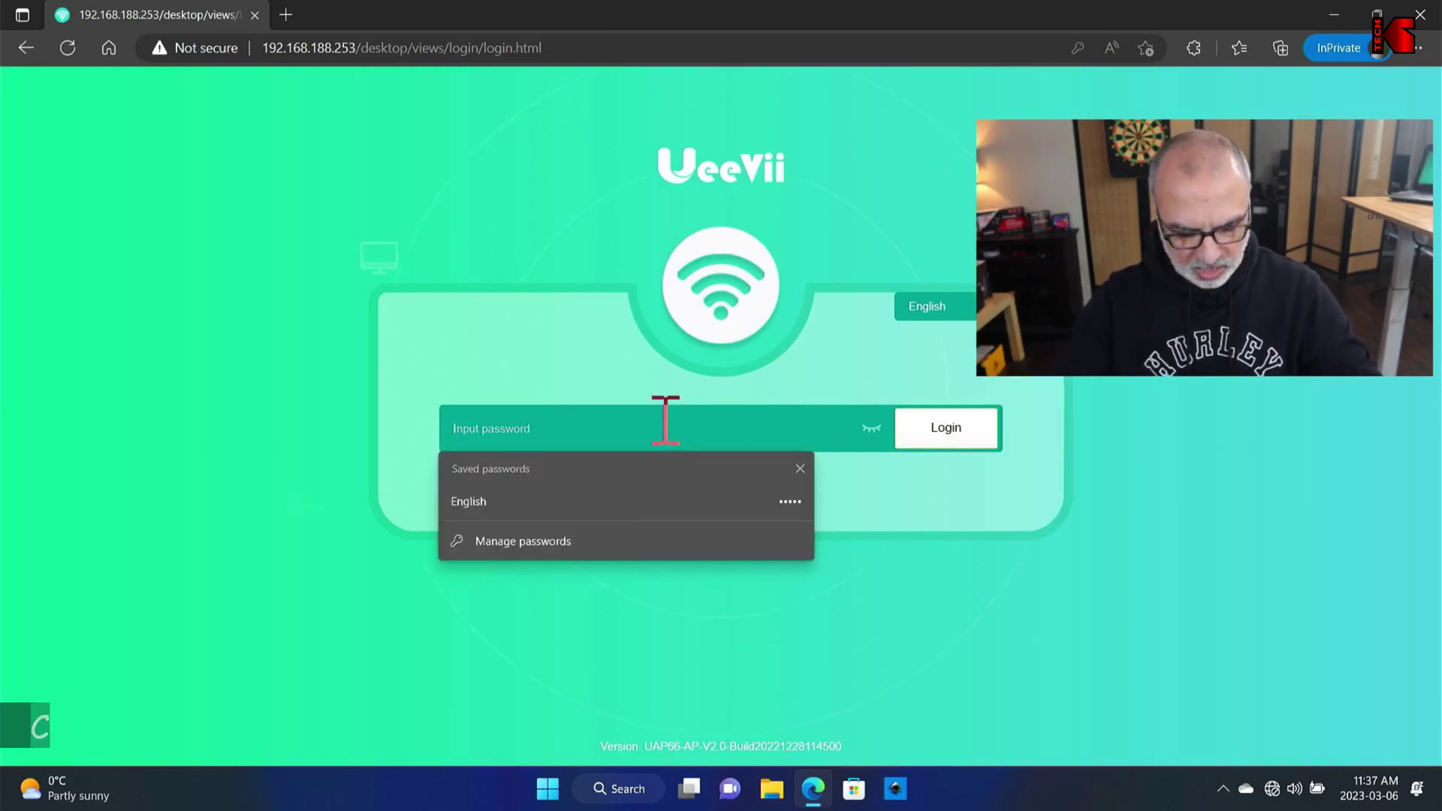
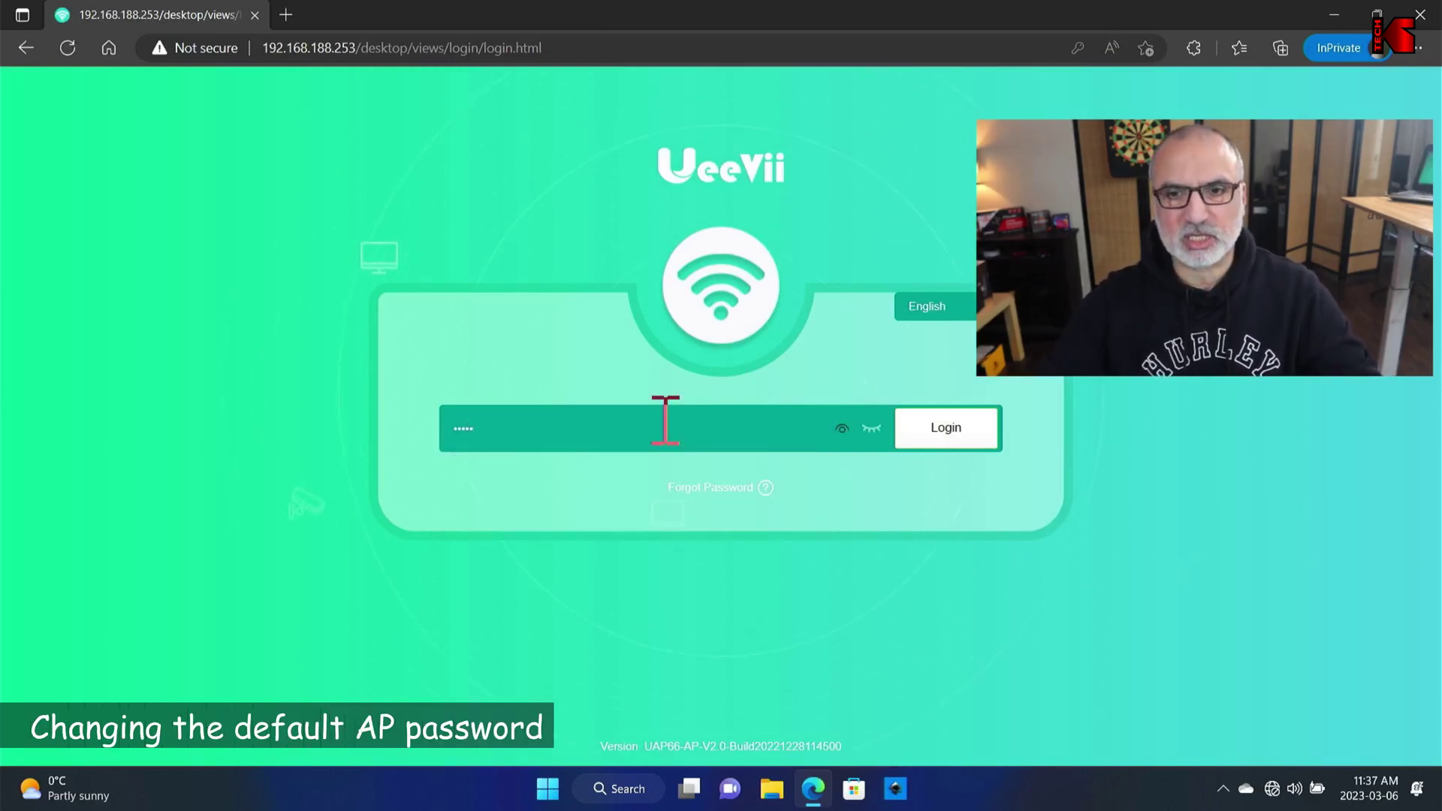
- Log in to the AP, dismiss the Modify Password form, and launch the Repeater Mode wizard
click(952, 425)
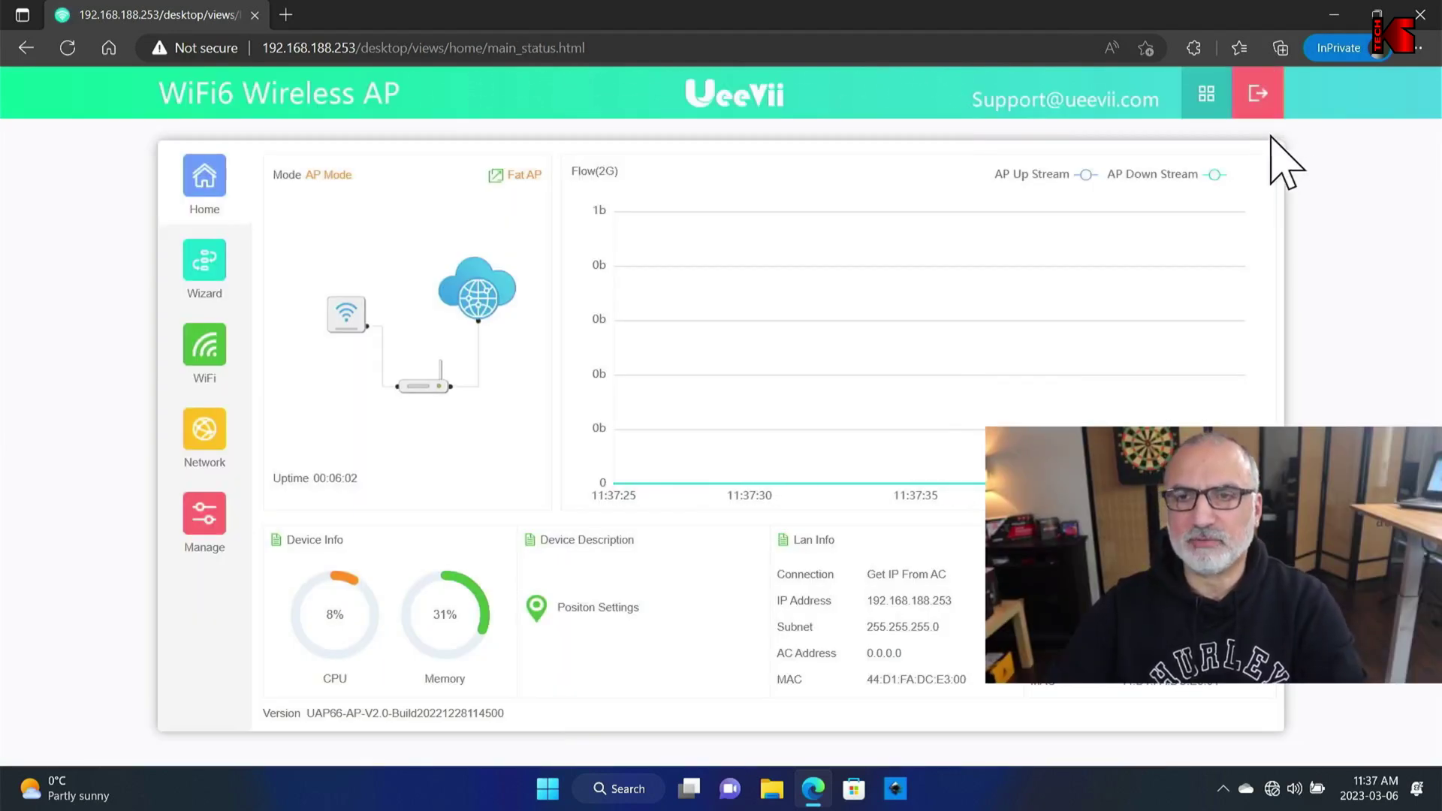
mouse_move(1215, 113)
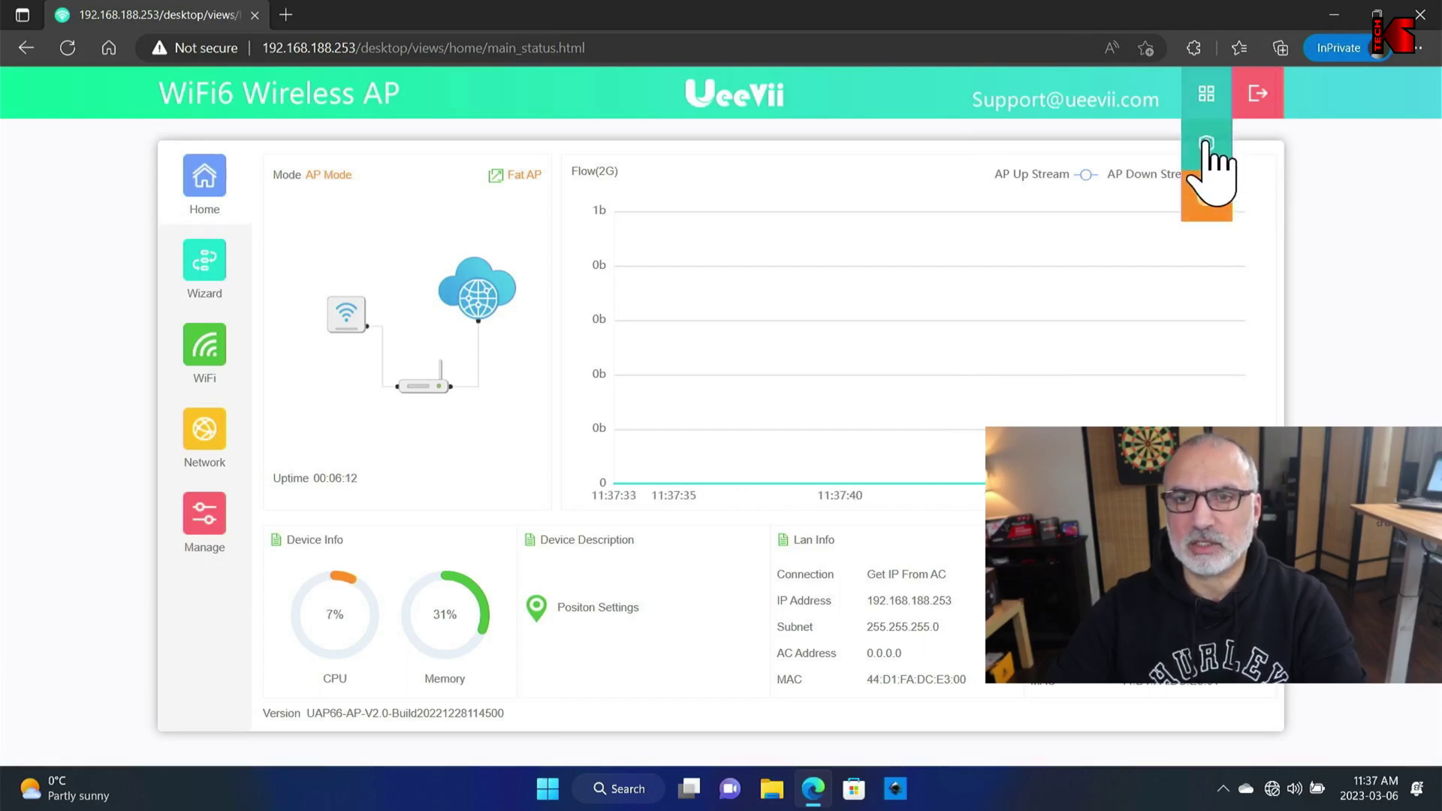
click(1206, 147)
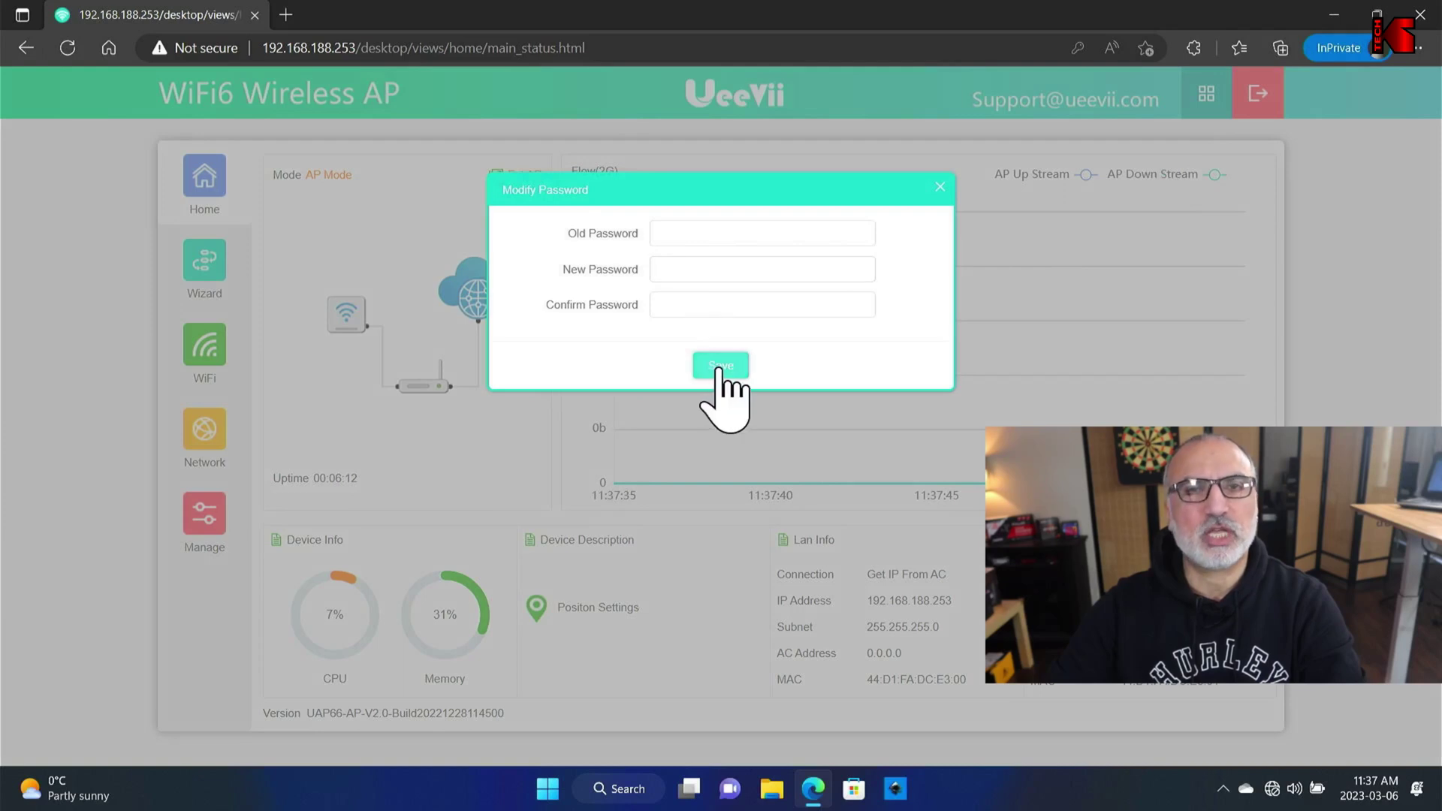
click(939, 187)
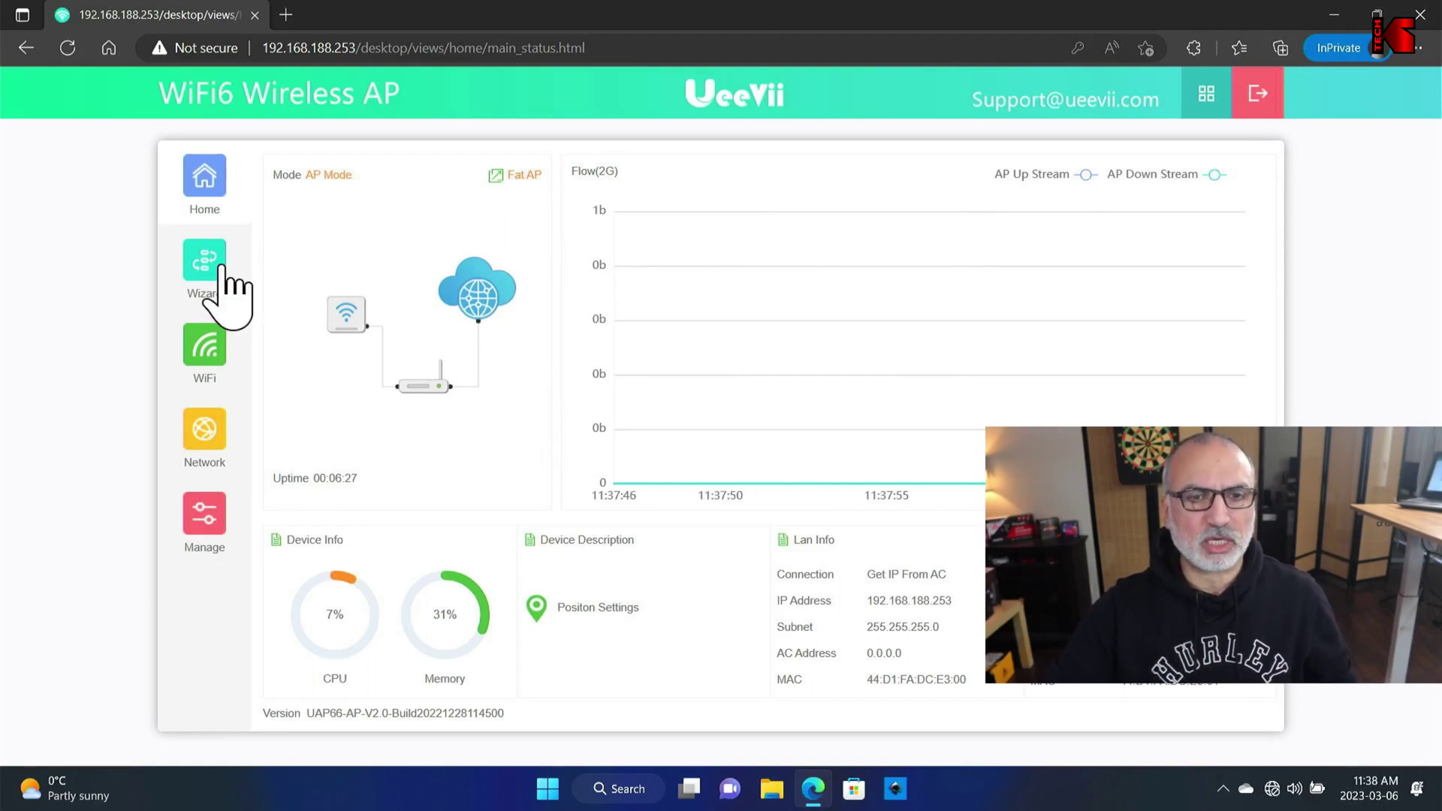
click(213, 272)
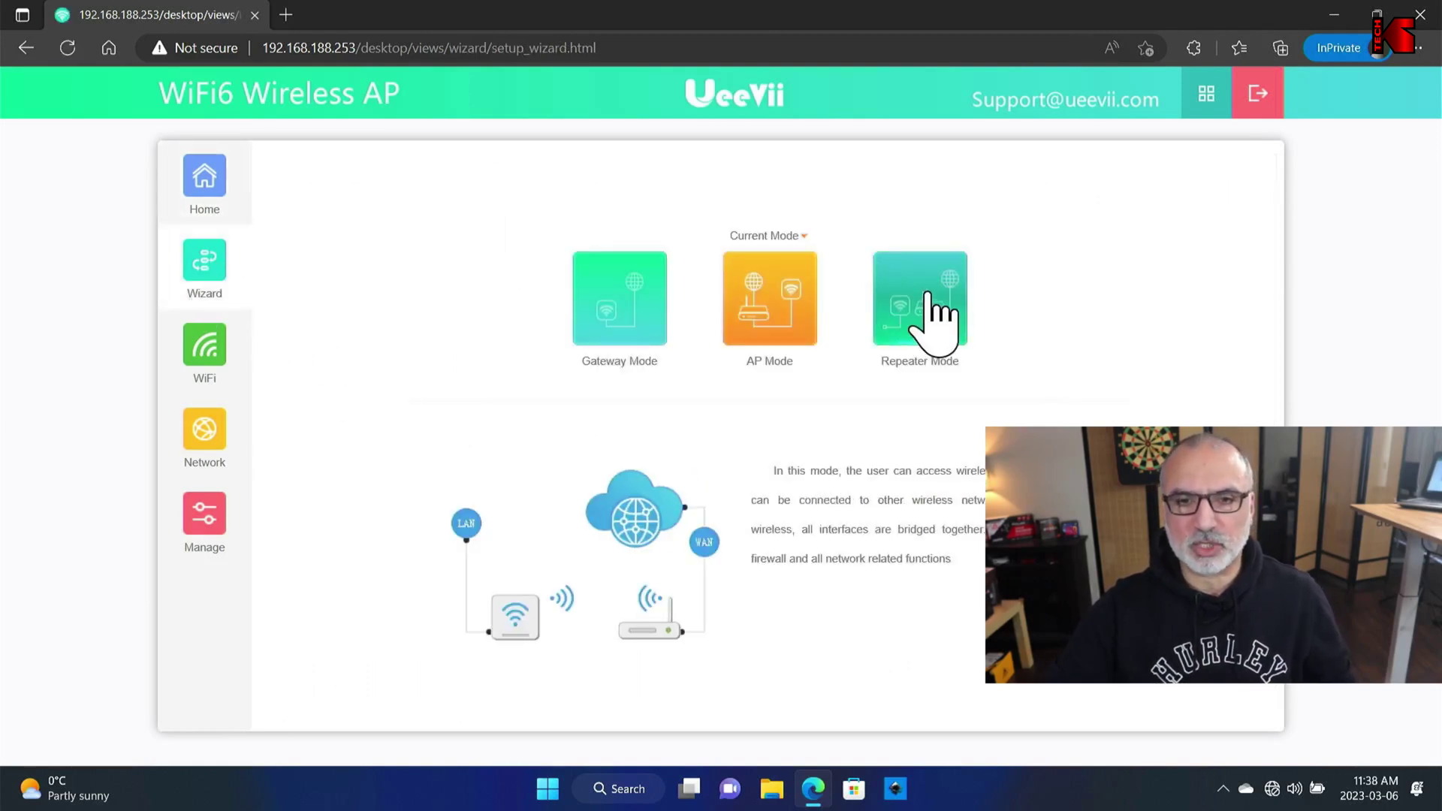
click(929, 299)
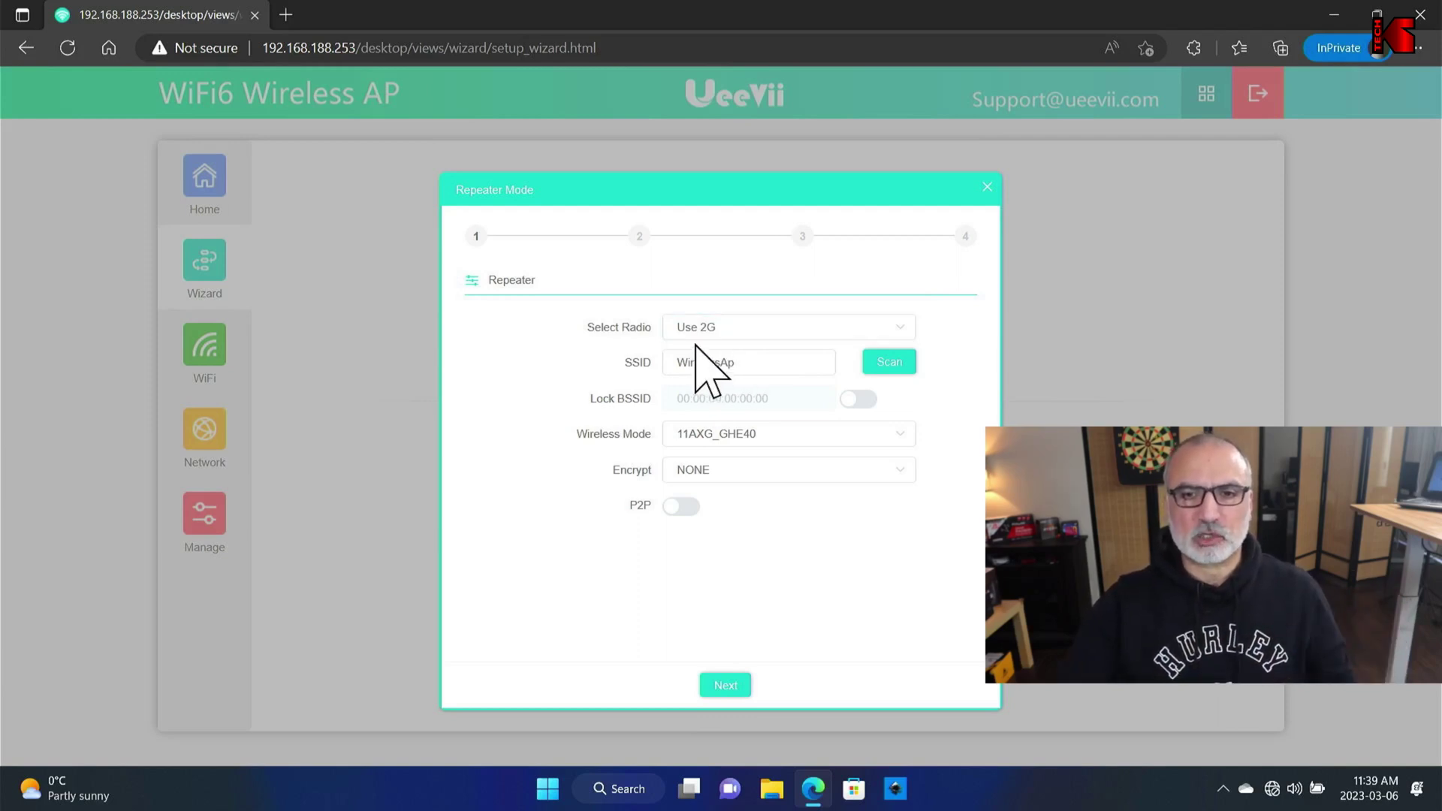
- Set Select Radio to Use 5G and pick Asus5G from the scan results
click(706, 332)
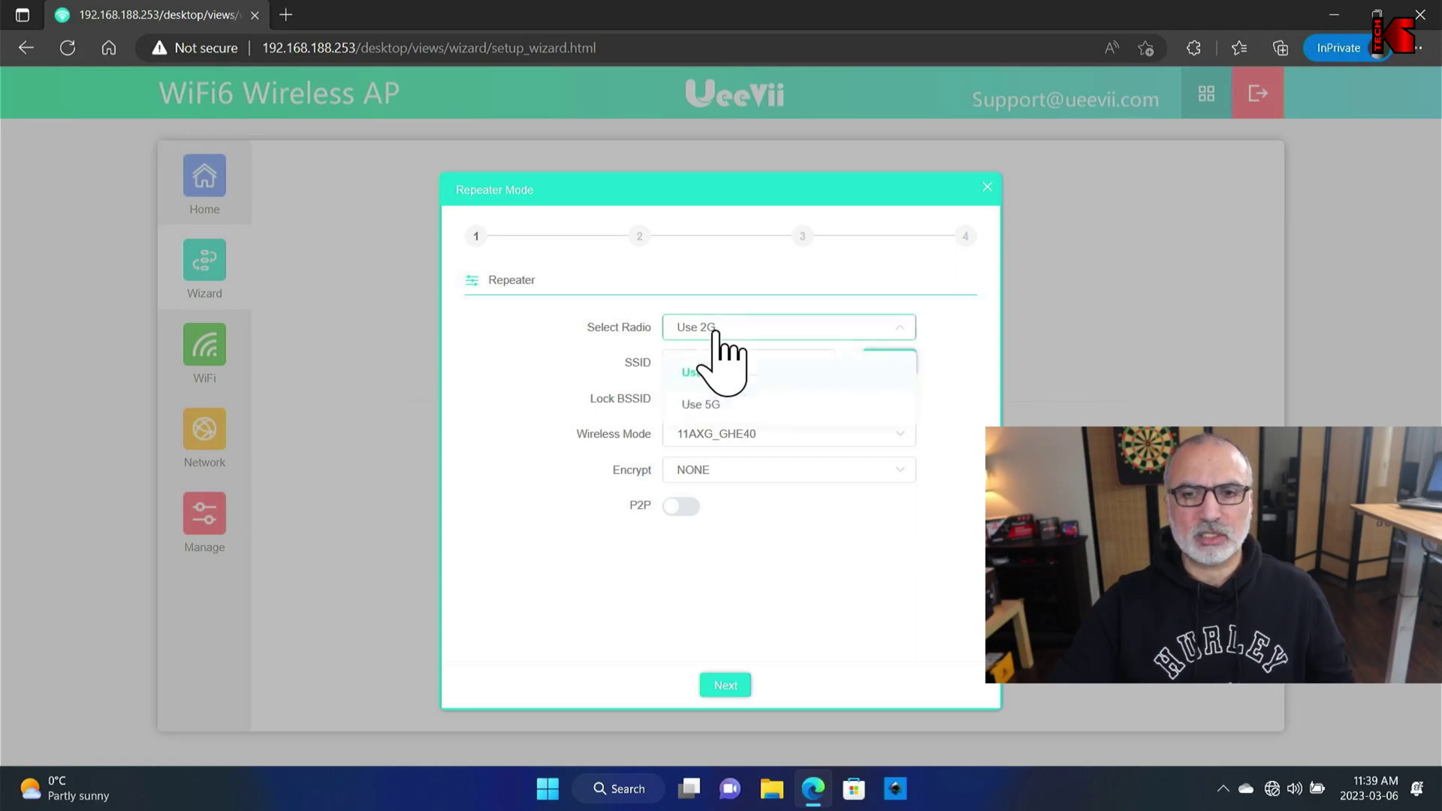
click(702, 406)
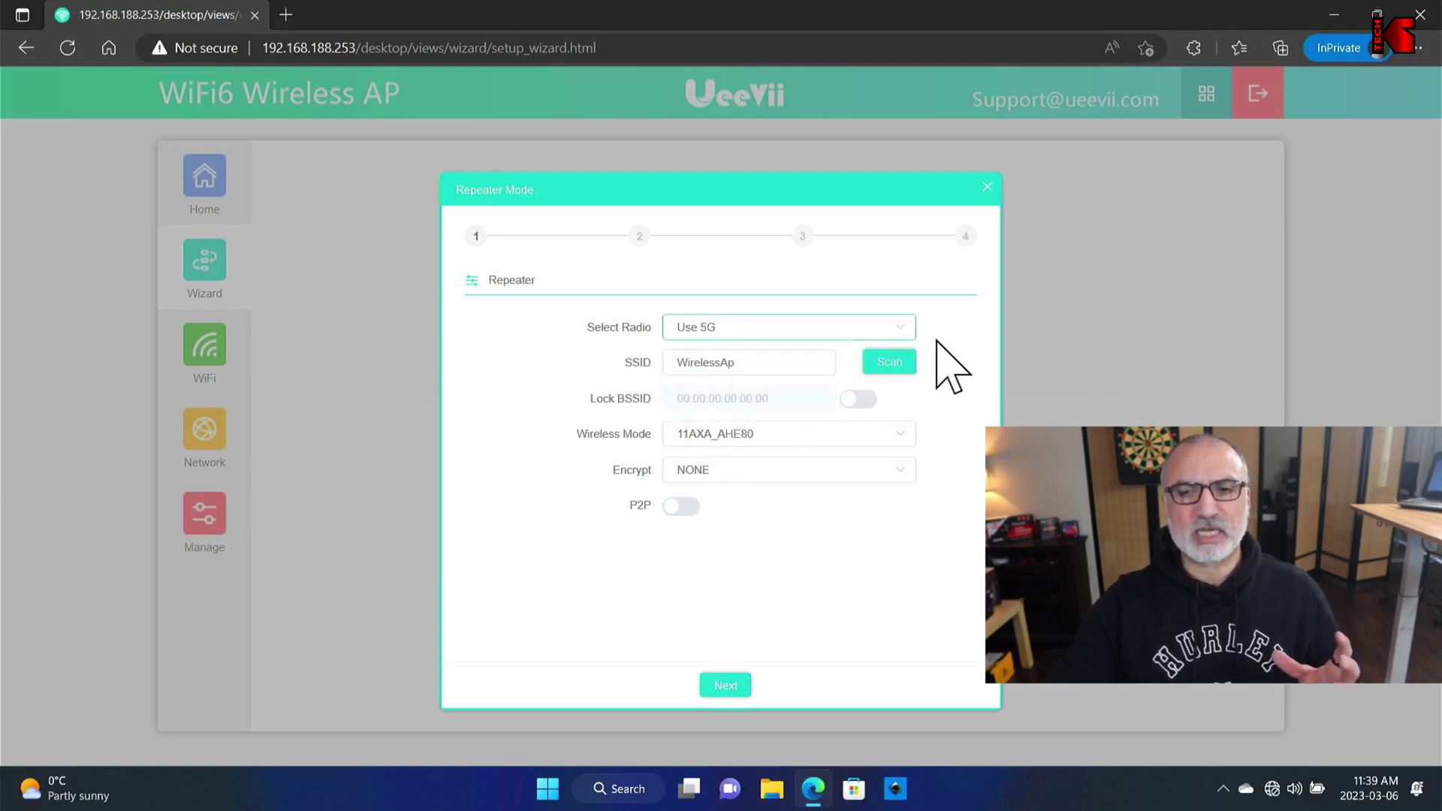
click(890, 364)
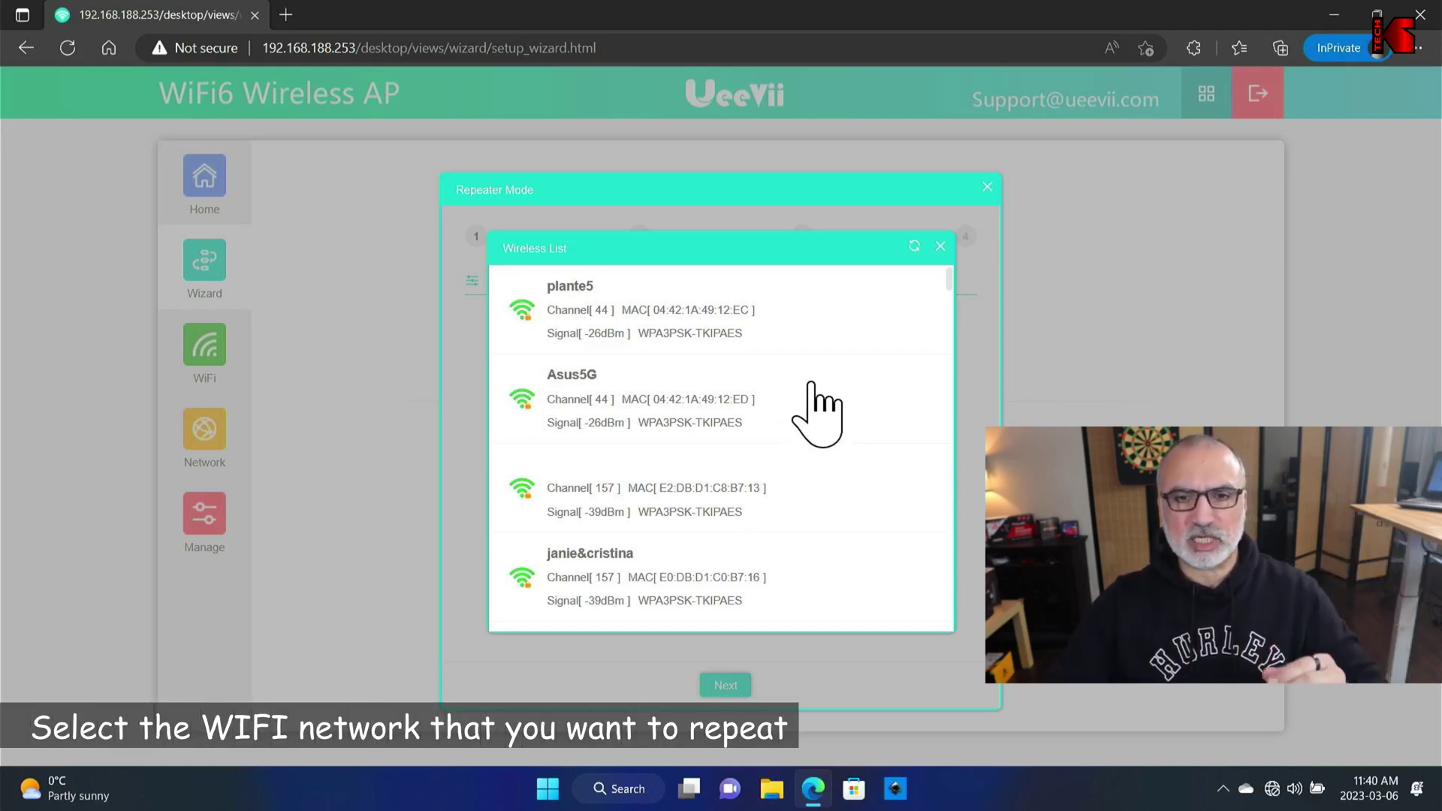
click(572, 381)
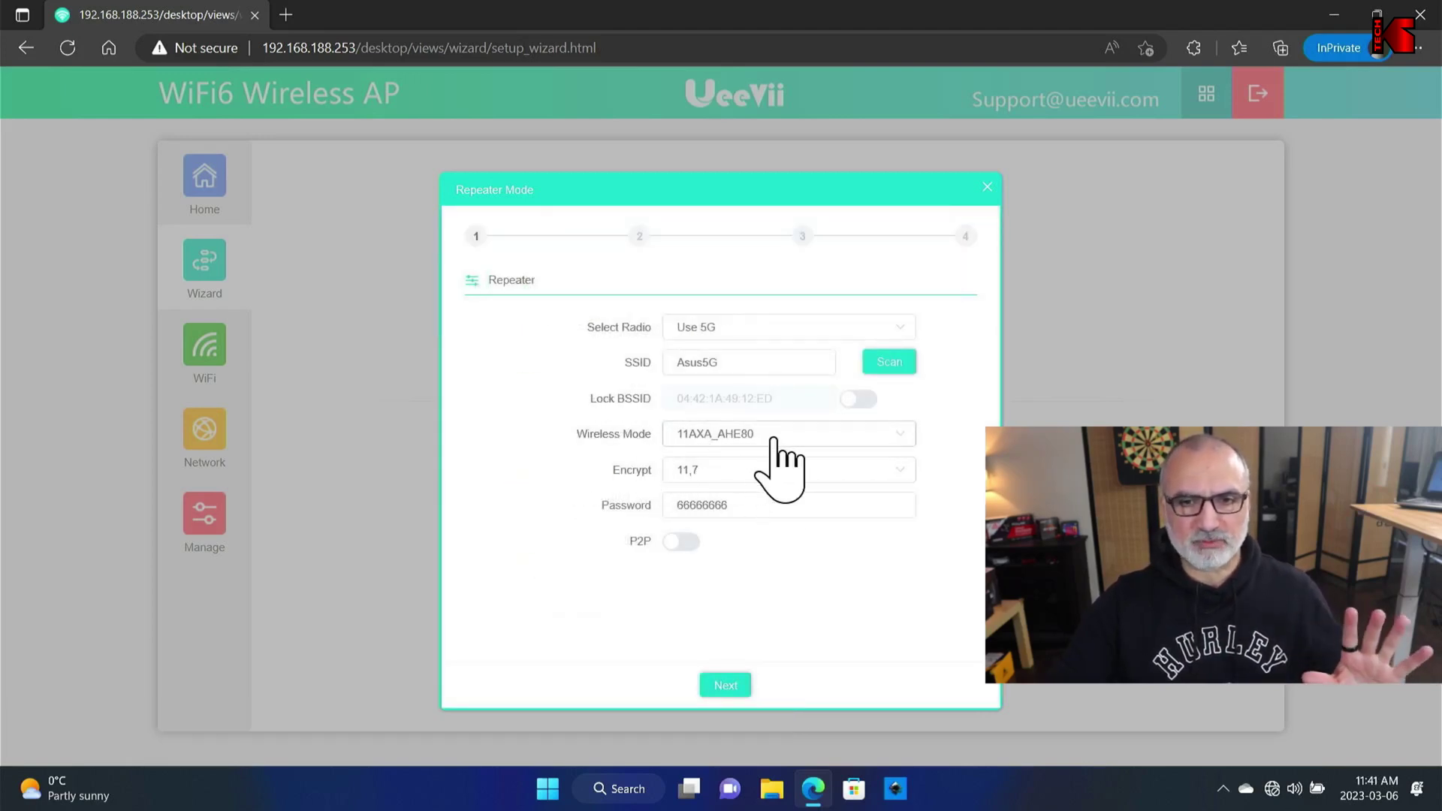
- Set encryption to WPA/WPA2PSK-AES, enter the Asus5G password, and continue to 2G WiFi
click(723, 474)
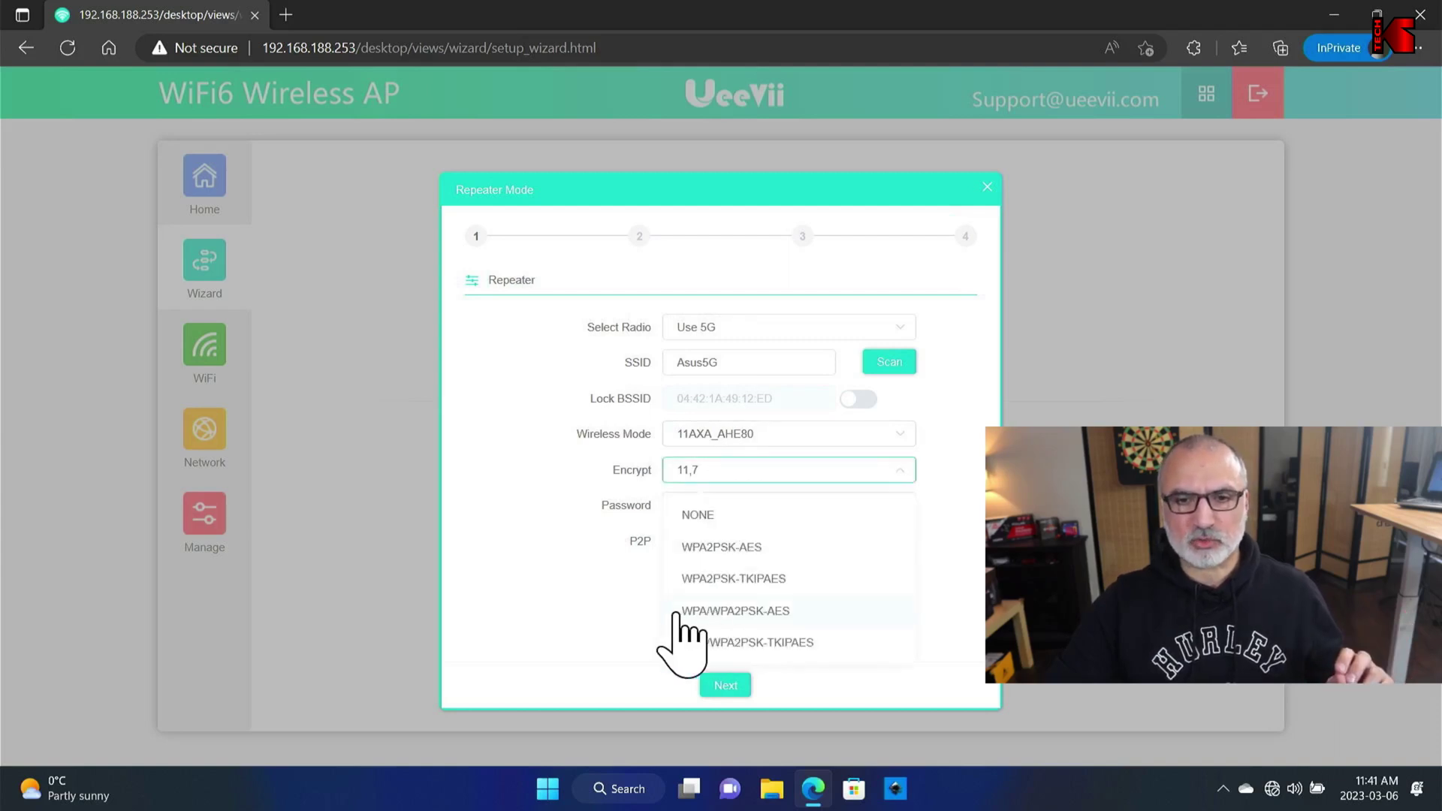
click(722, 611)
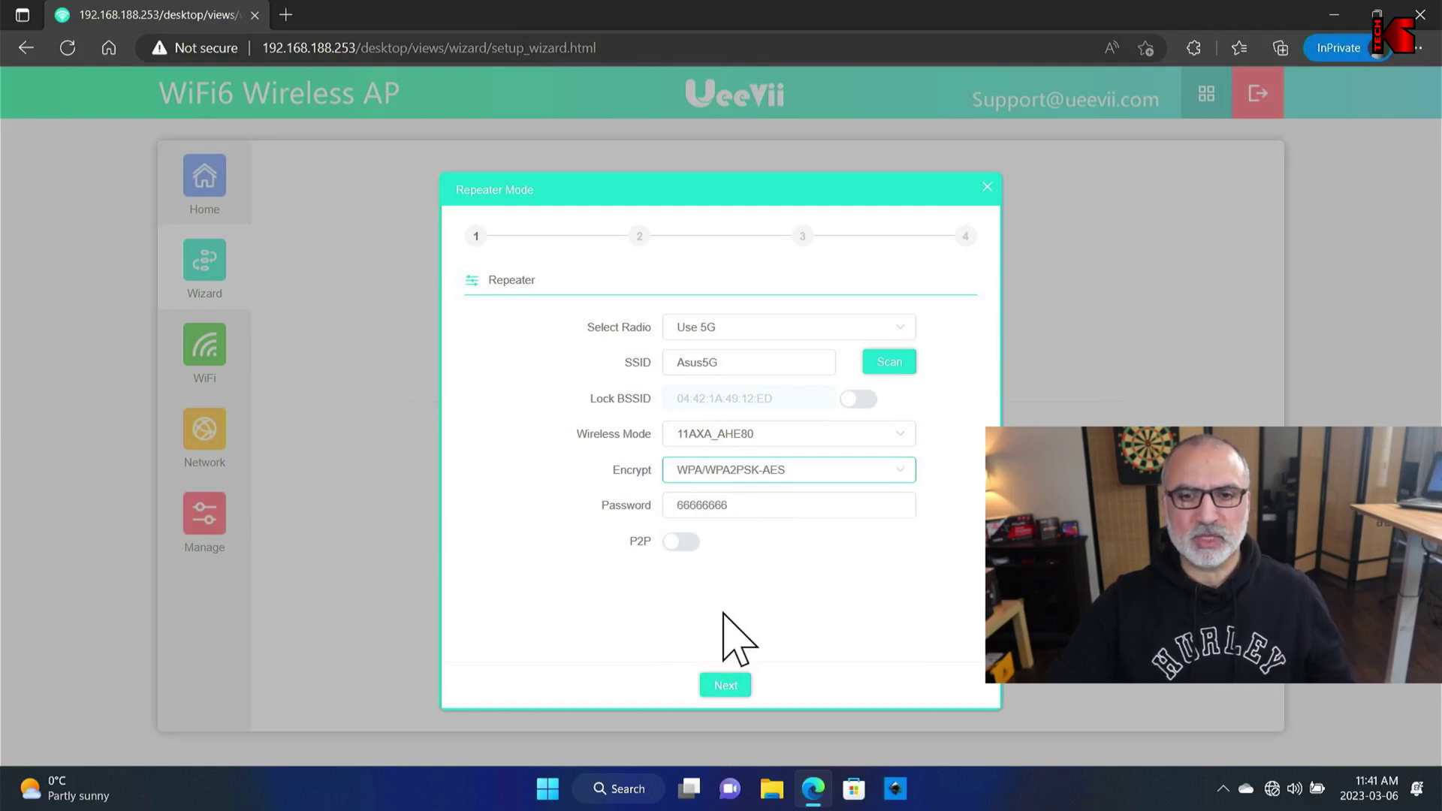
double_click(754, 505)
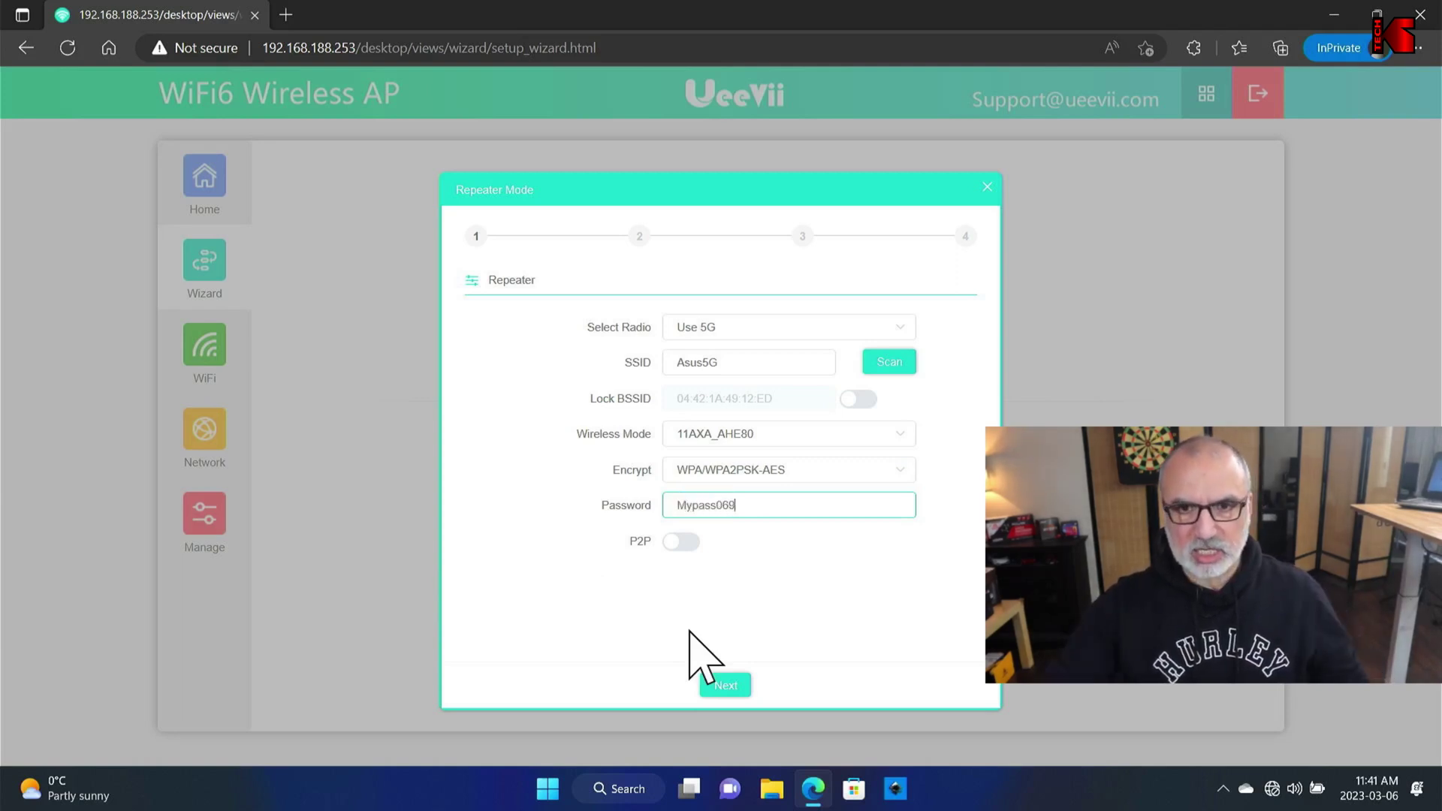
click(722, 684)
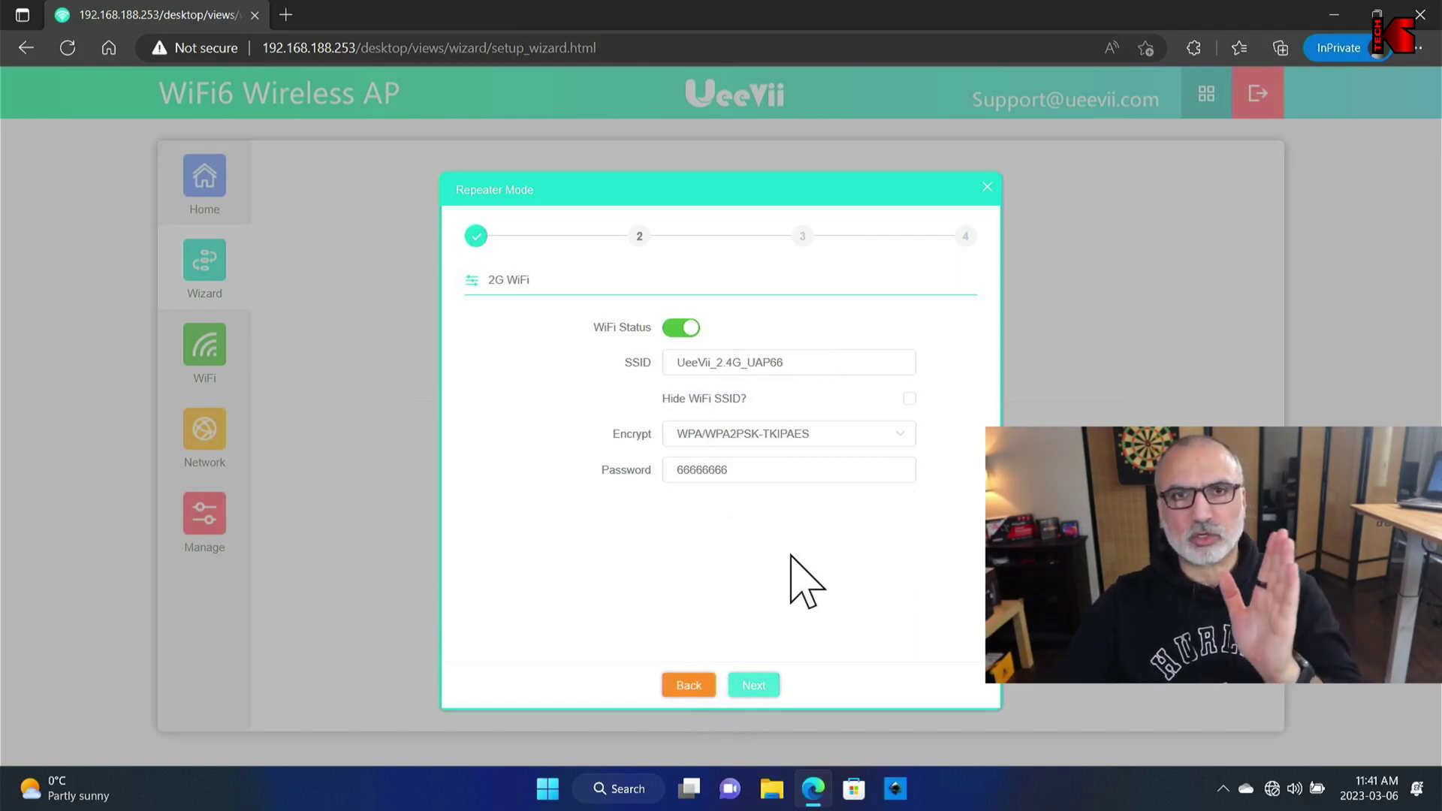
- Give the 2G network the 2RP suffix and replace its password
click(720, 367)
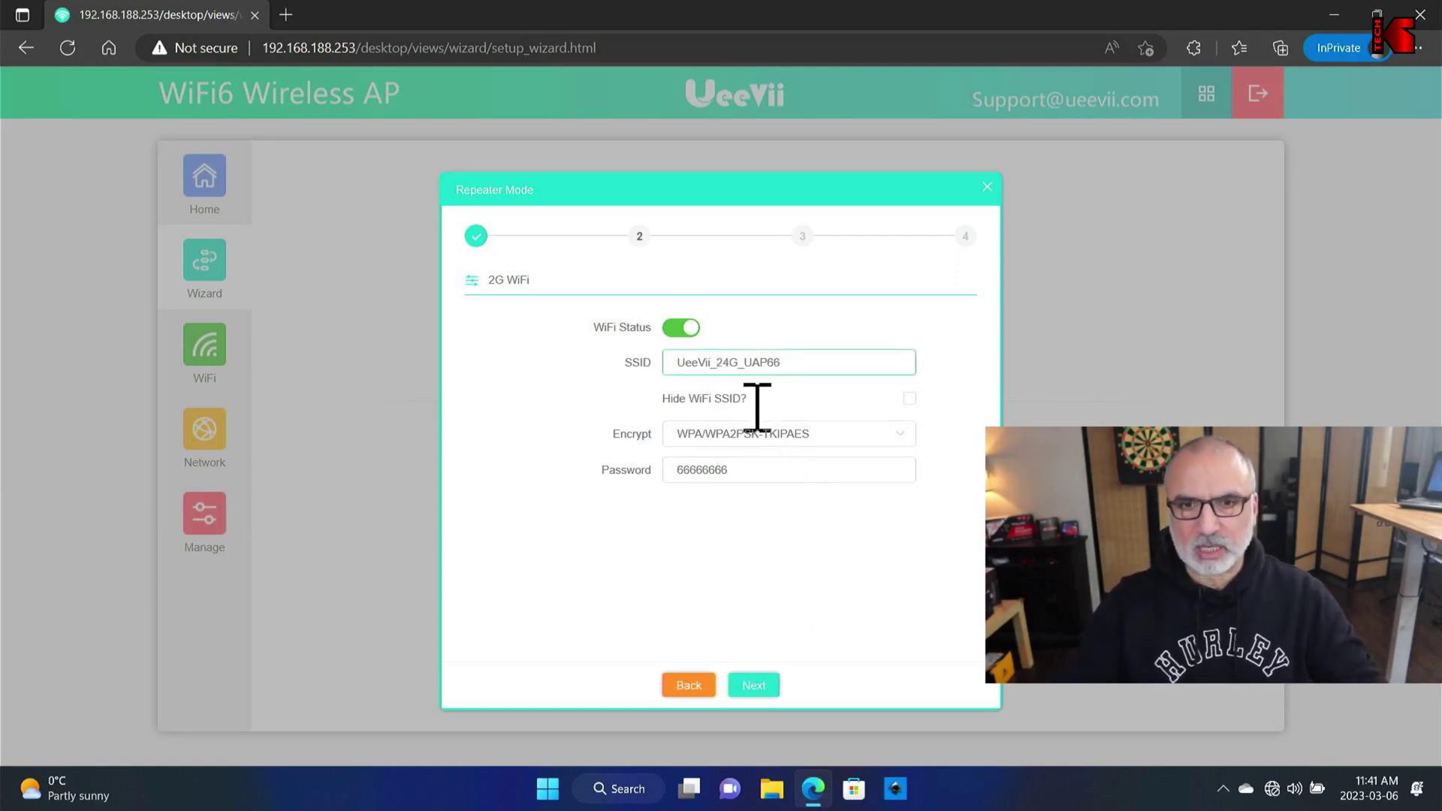
text(2R)
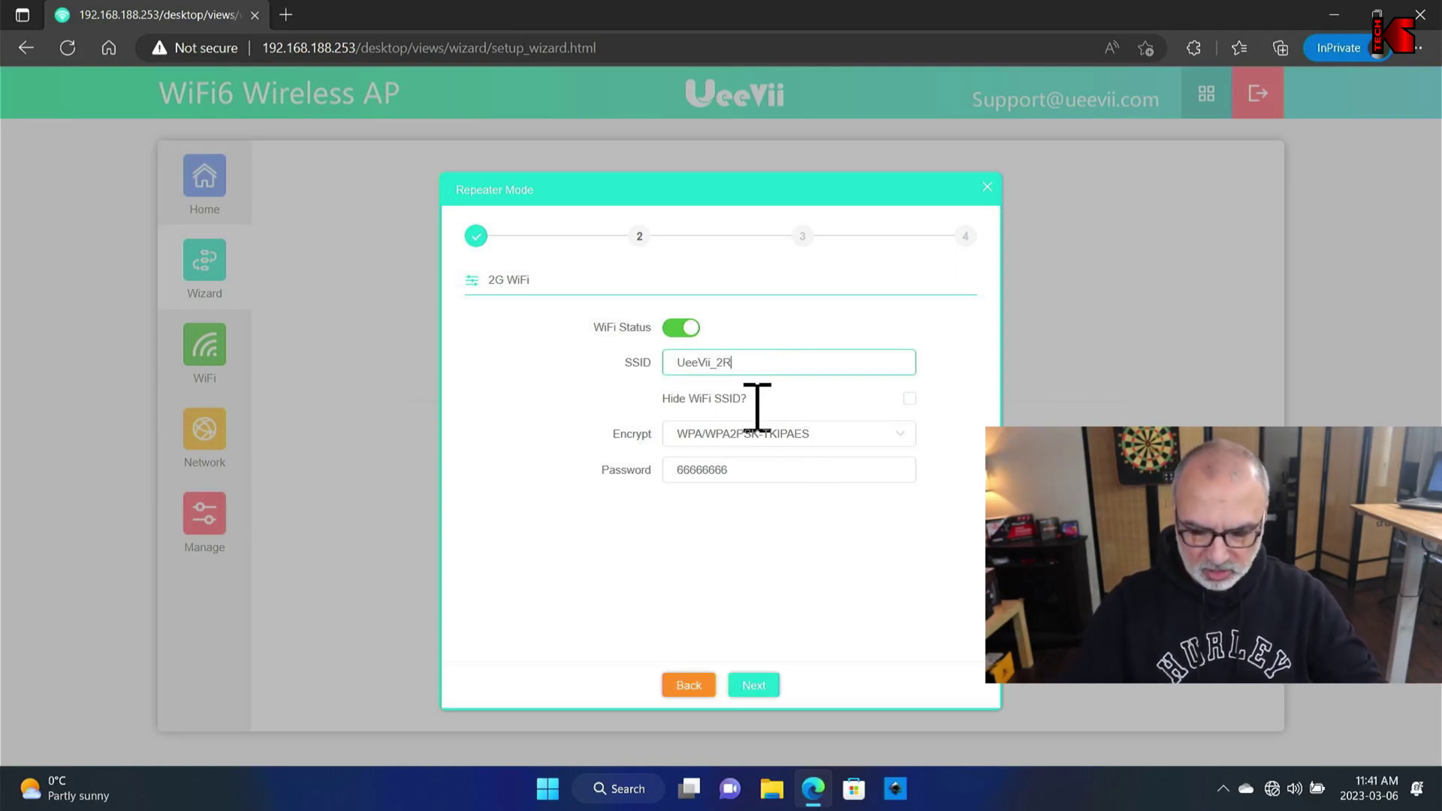
text(P)
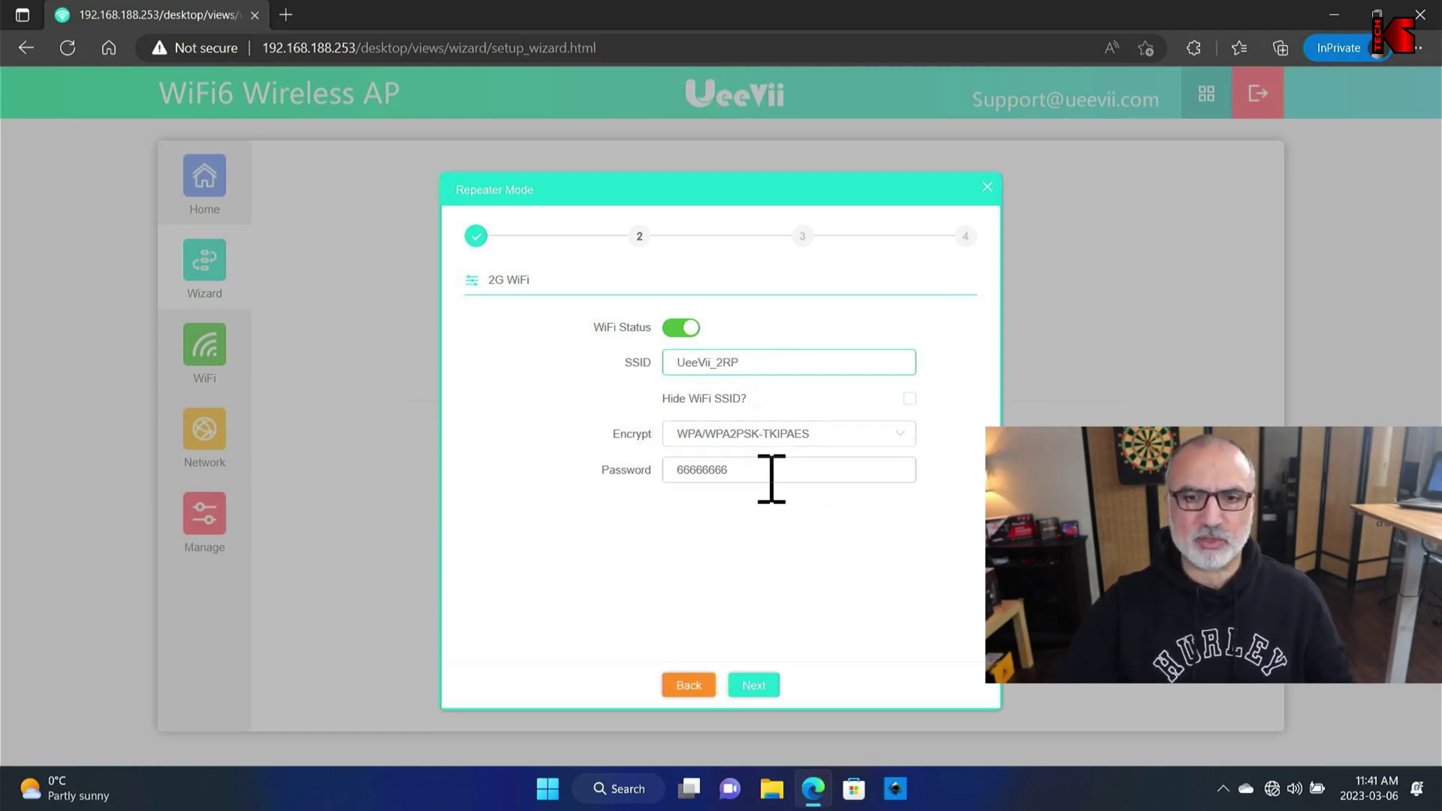
drag(771, 479, 641, 486)
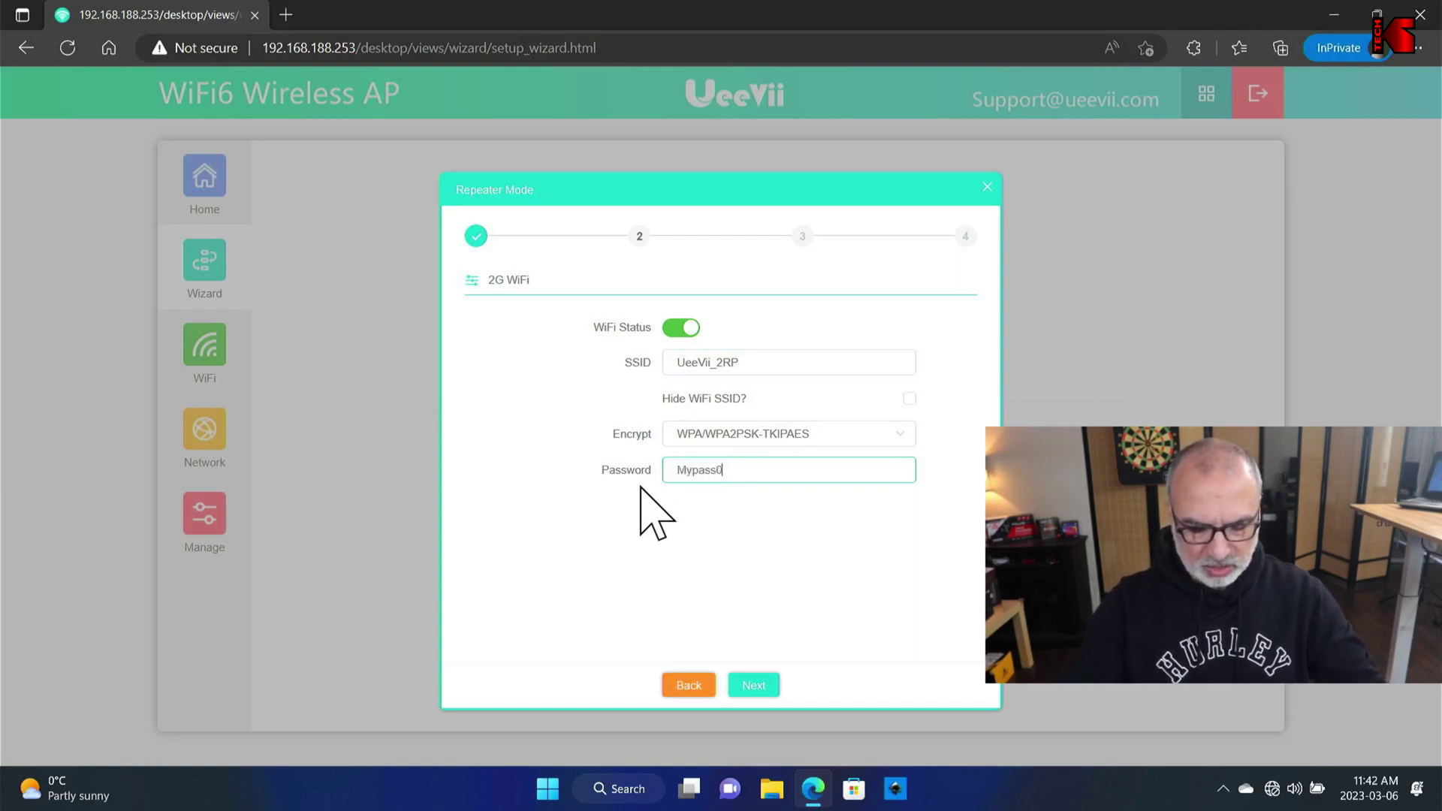
click(749, 685)
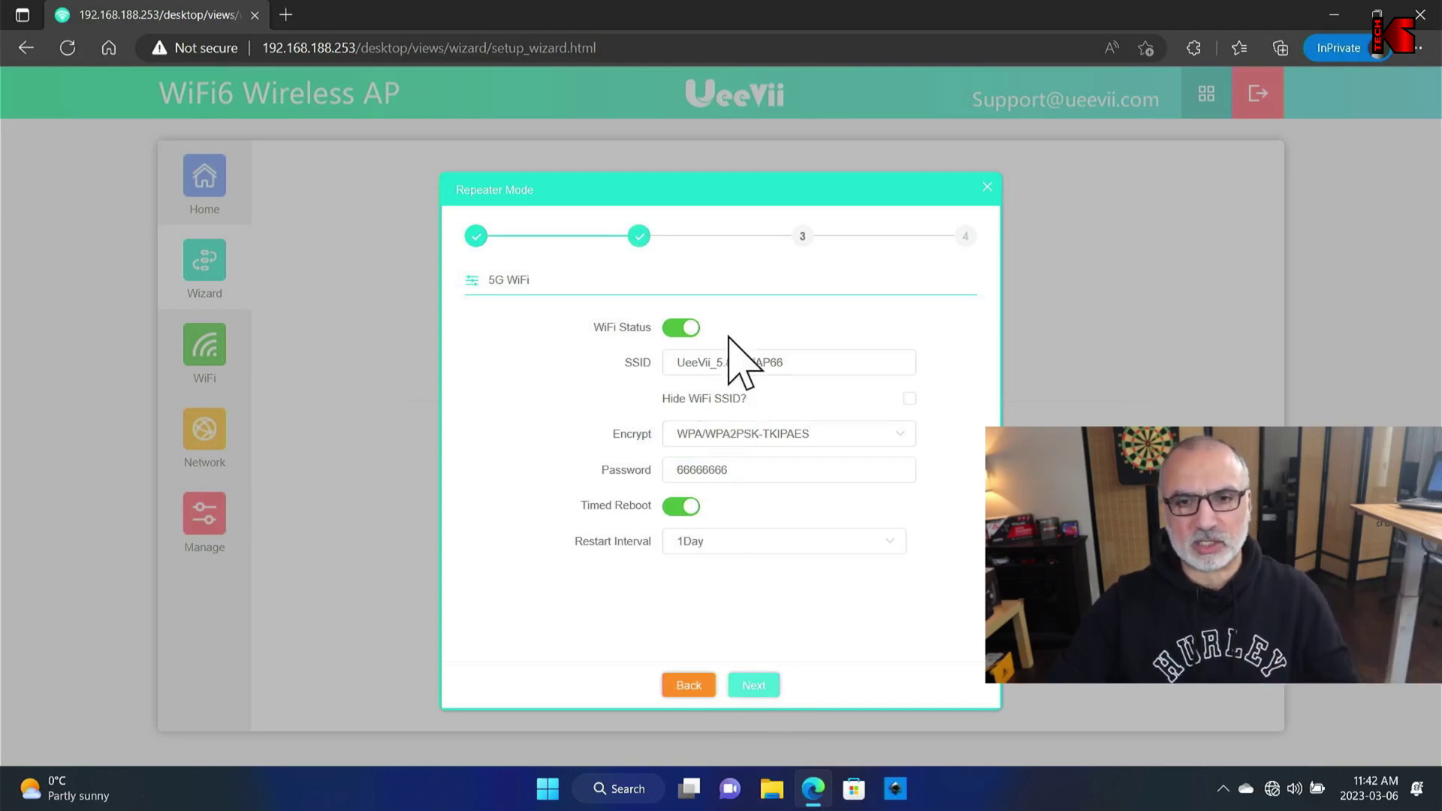
- Rename the 5G network to UeeVii_5RP with a new password, advancing to the LAN step
click(722, 366)
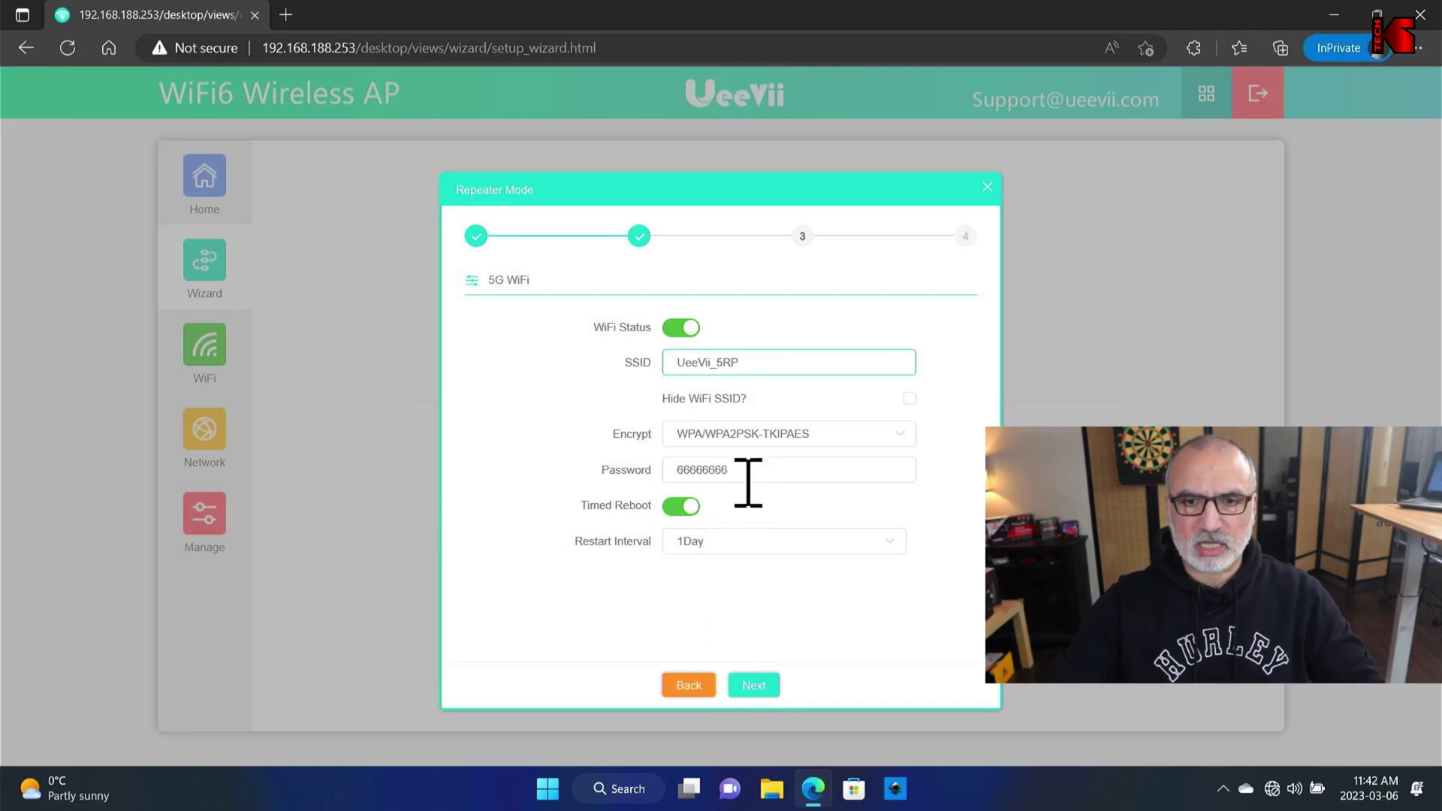
drag(764, 469, 692, 470)
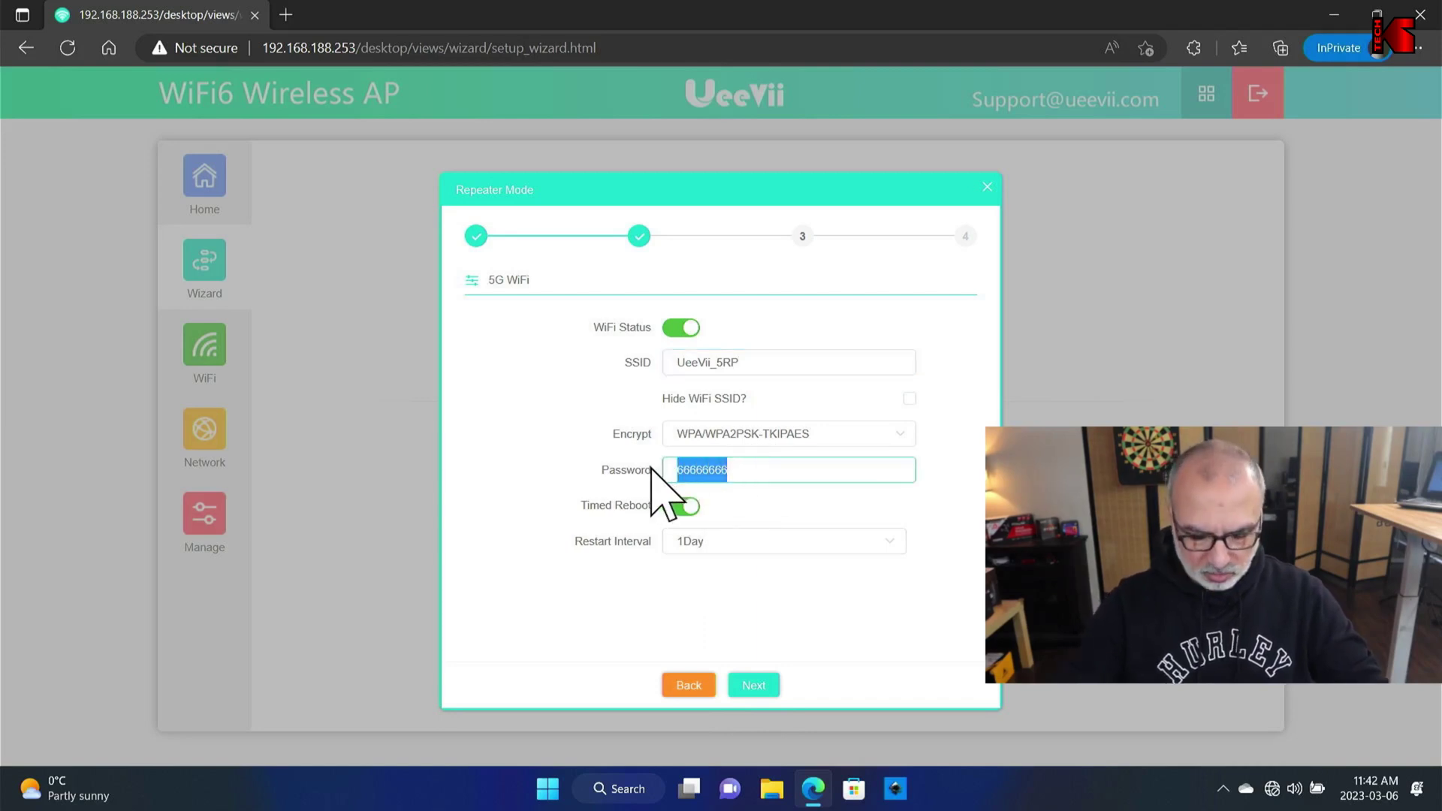
click(753, 684)
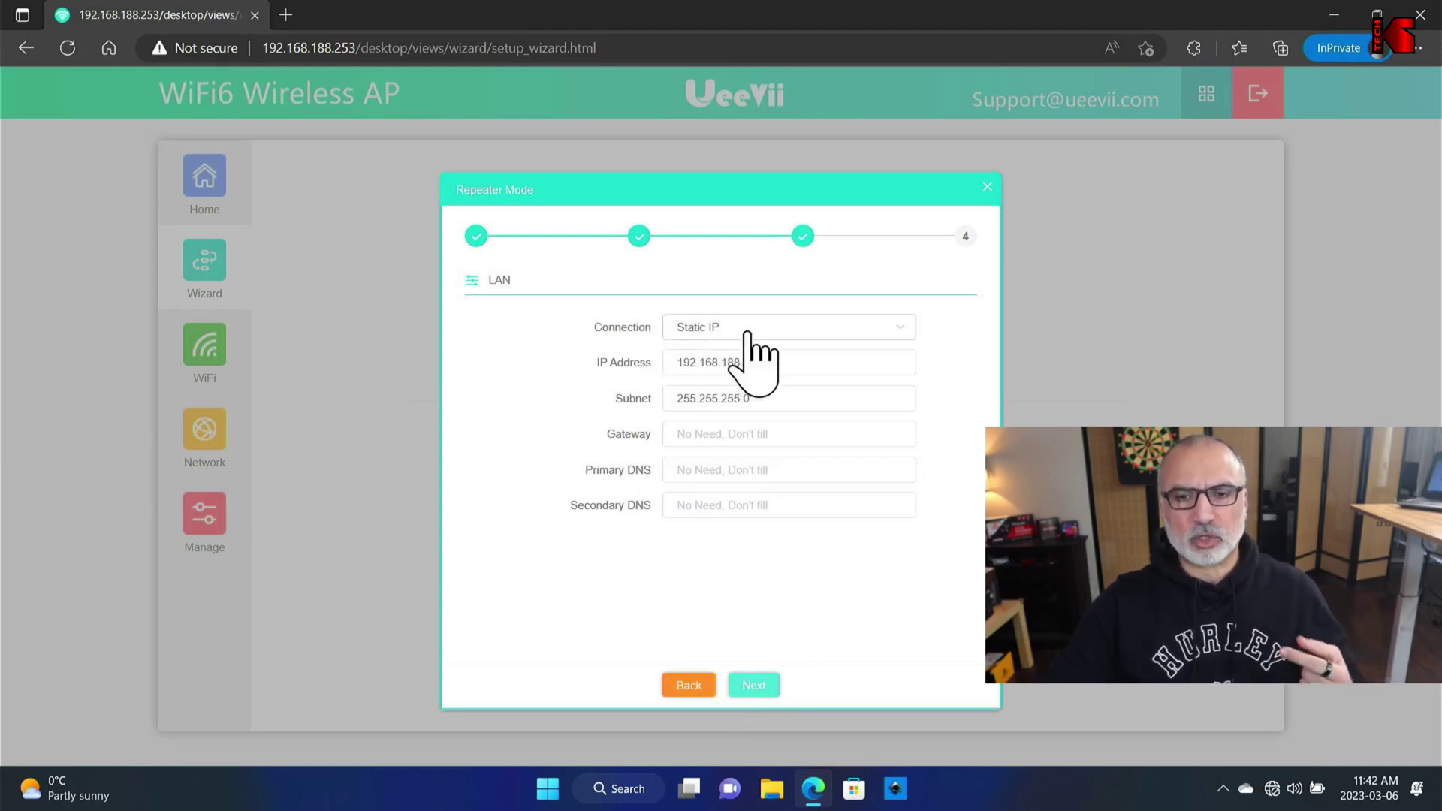
- Set the LAN connection to Get IP From Gateway and confirm the reboot into Repeater Mode
click(748, 331)
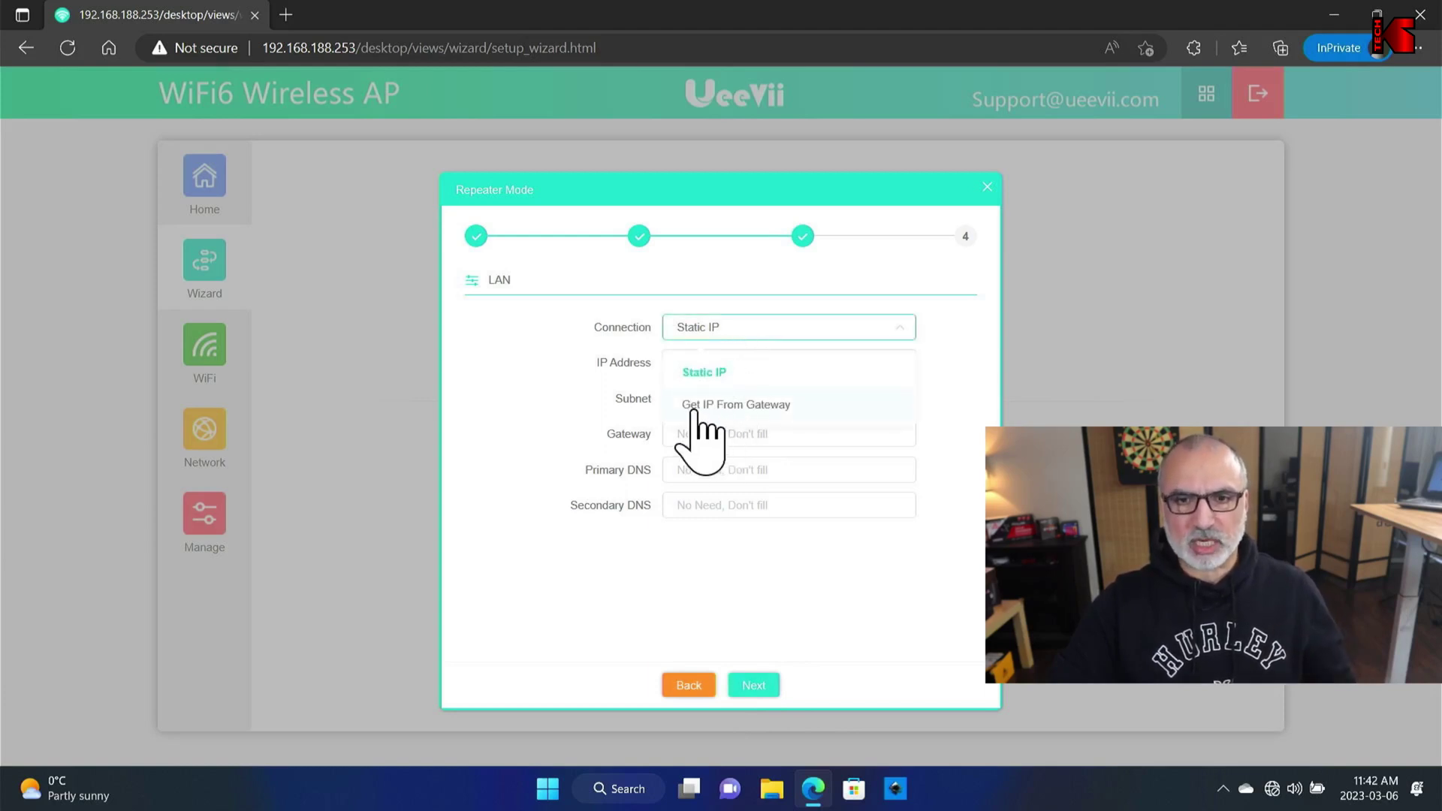
click(717, 407)
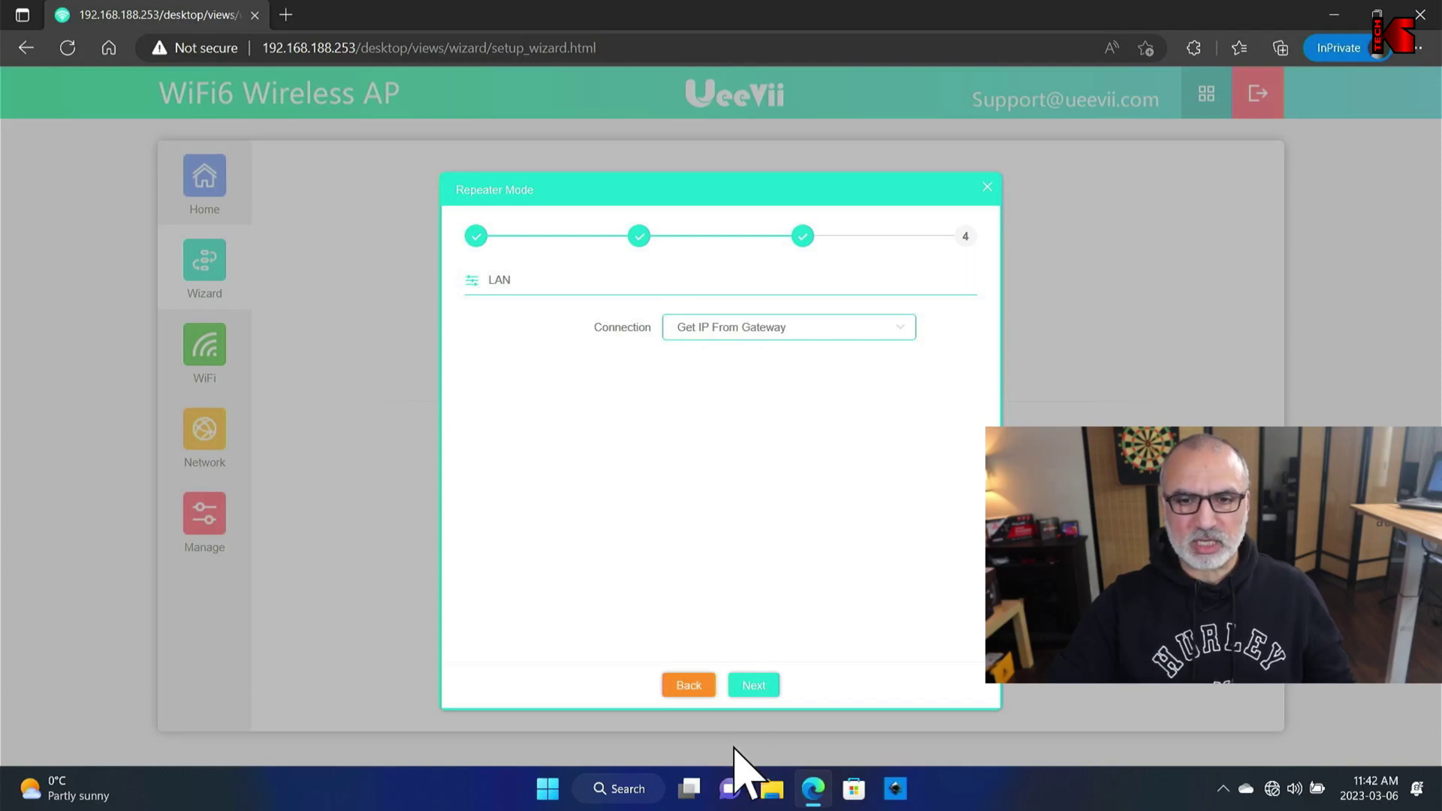
click(751, 685)
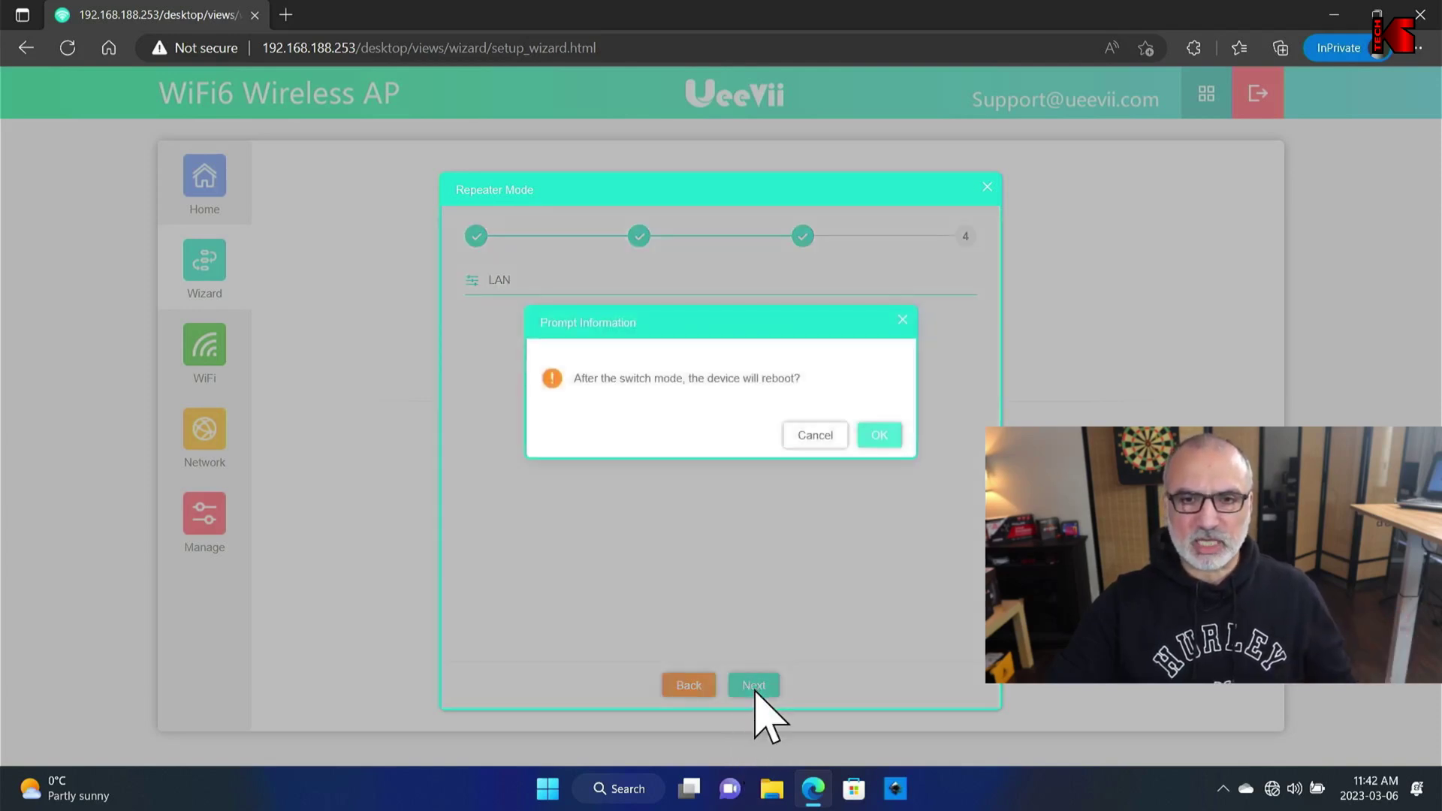
click(879, 436)
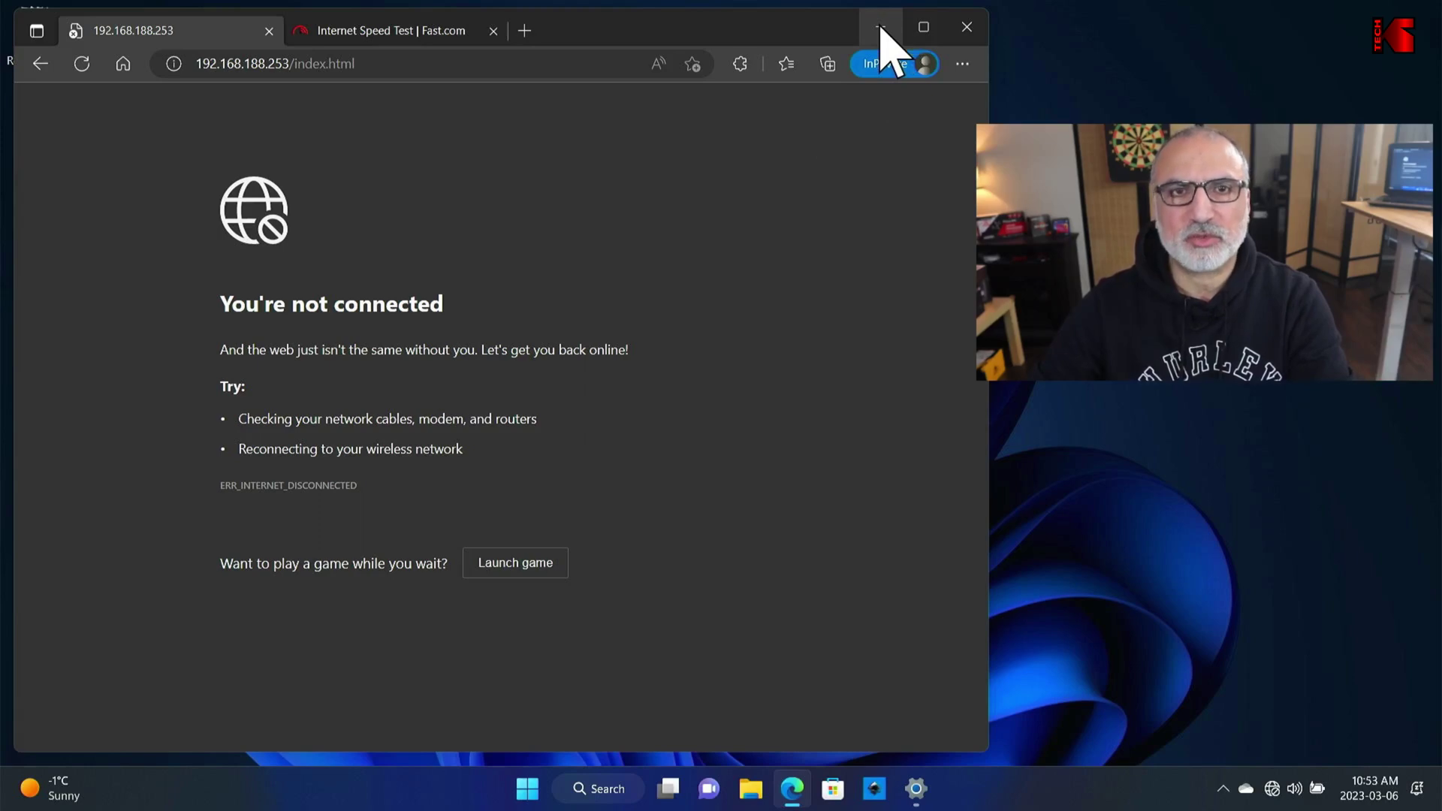
- Join the UeeVii_5RP Wi-Fi network from Quick Settings by entering its security key
click(880, 29)
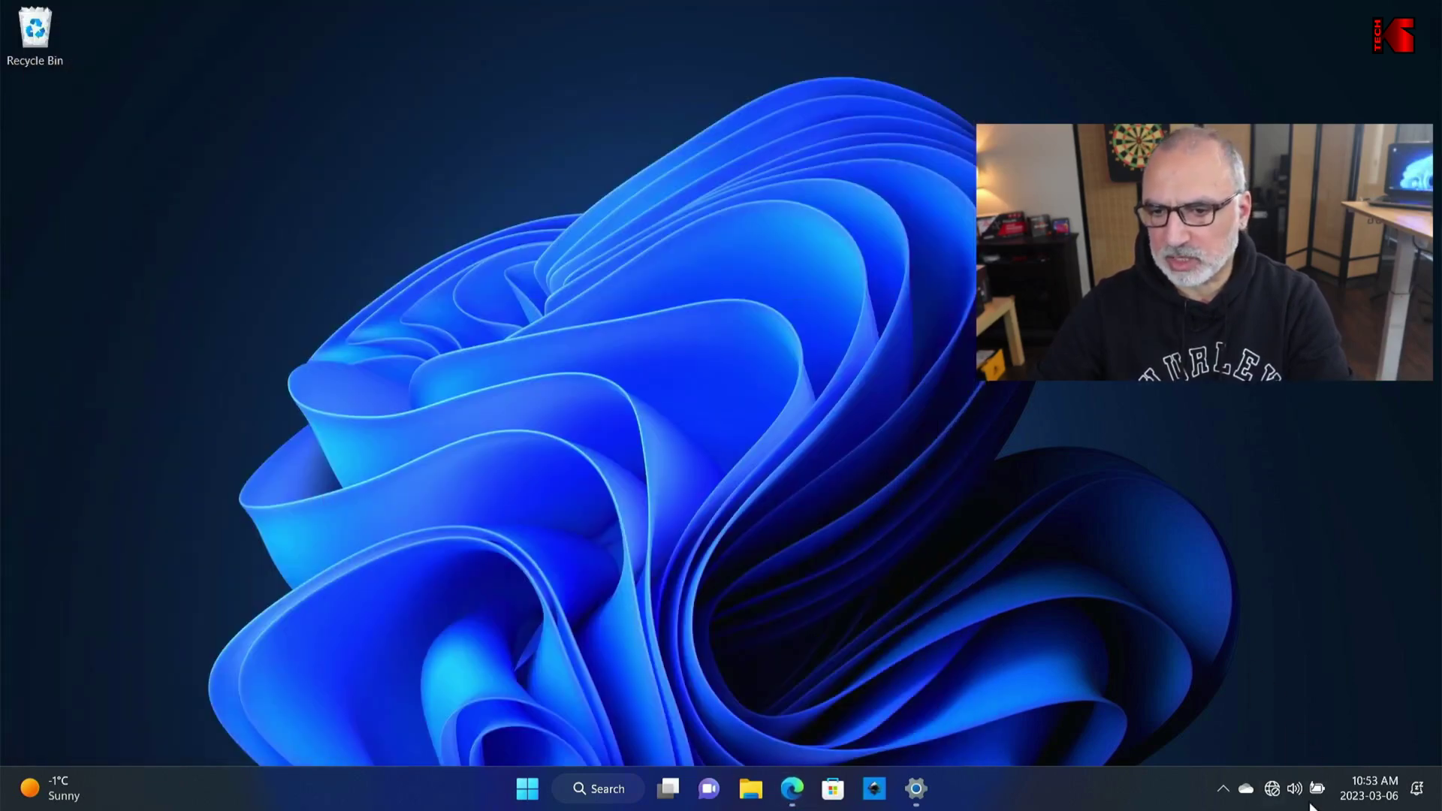
click(1273, 789)
click(1183, 429)
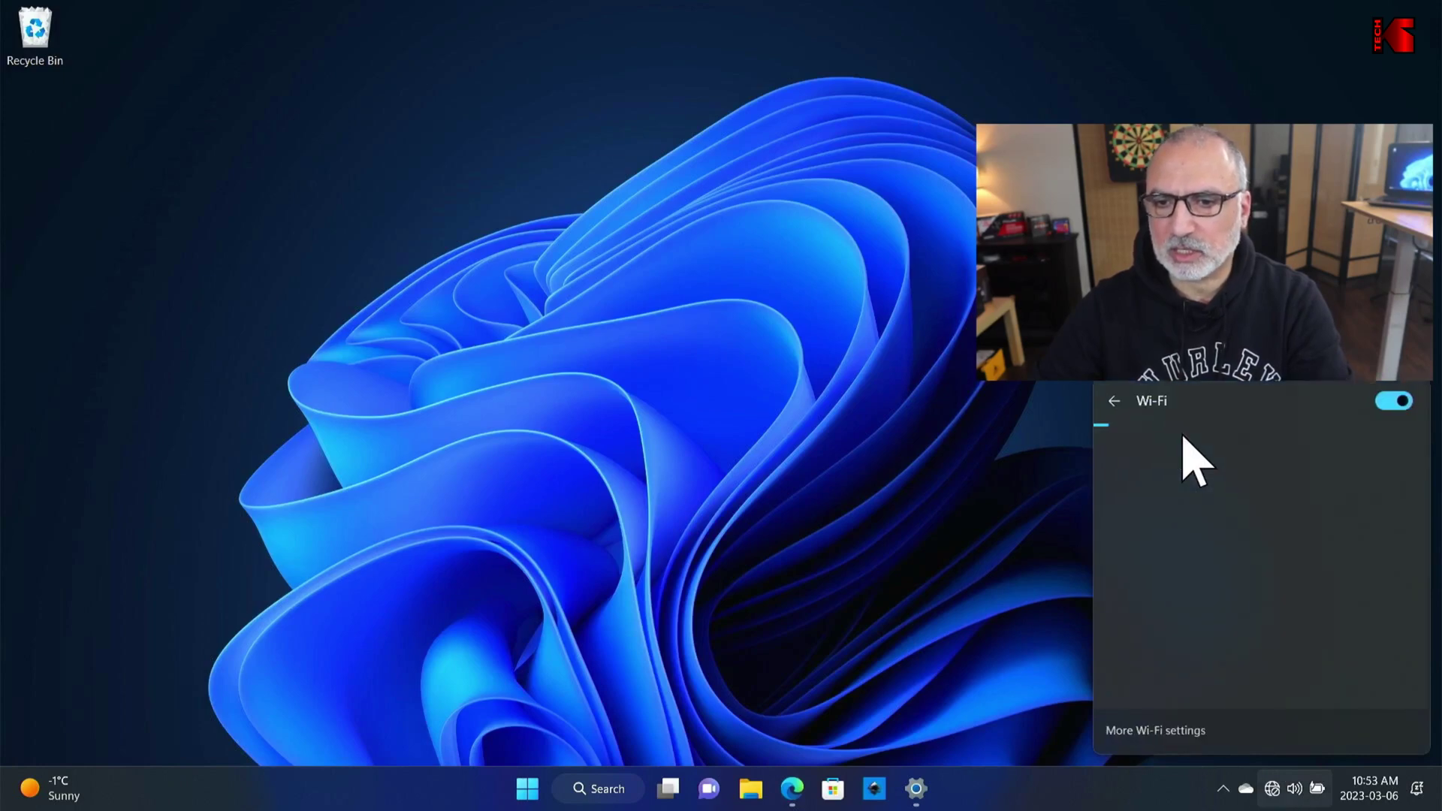
scroll(1239, 595, down, 3)
scroll(1239, 596, down, 5)
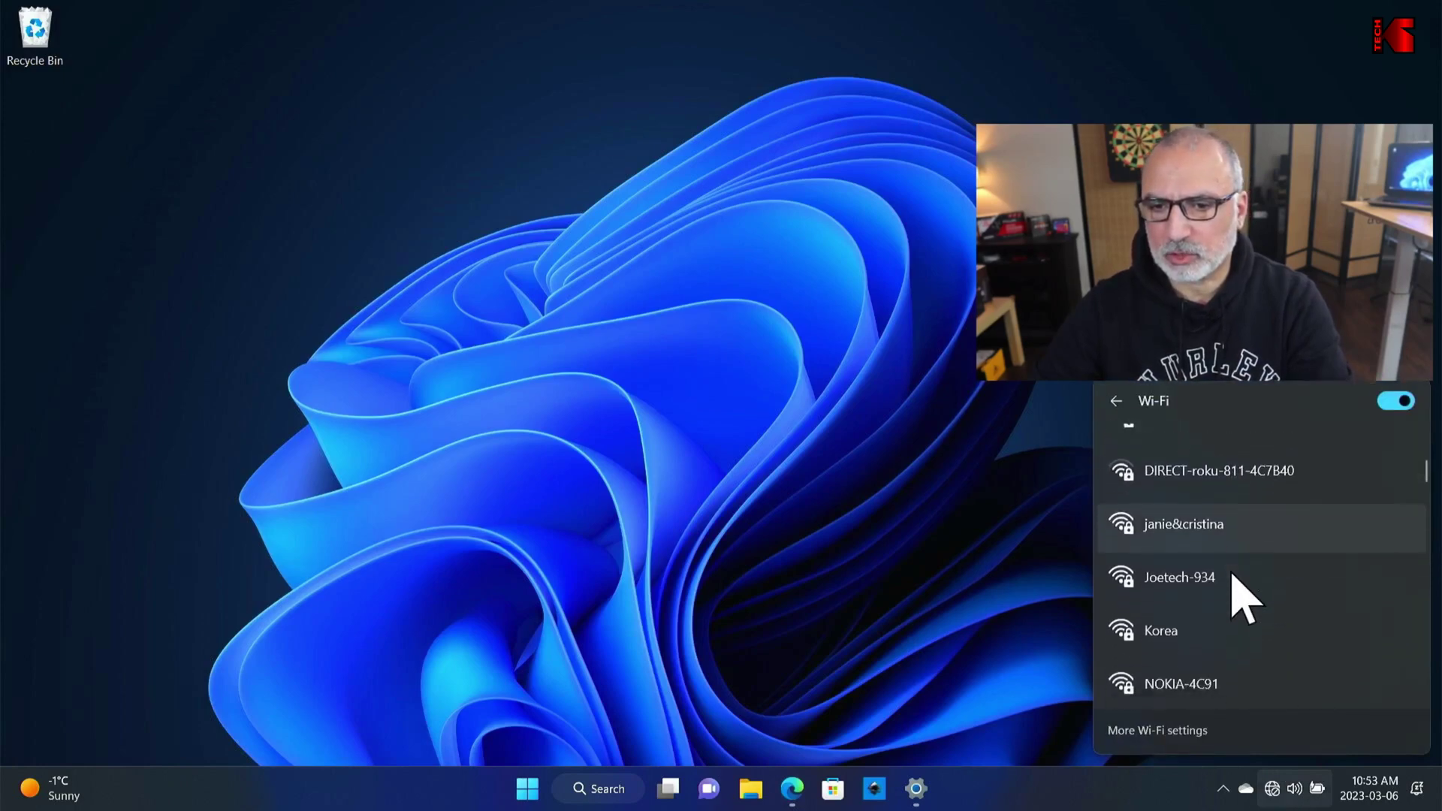
scroll(1233, 575, down, 3)
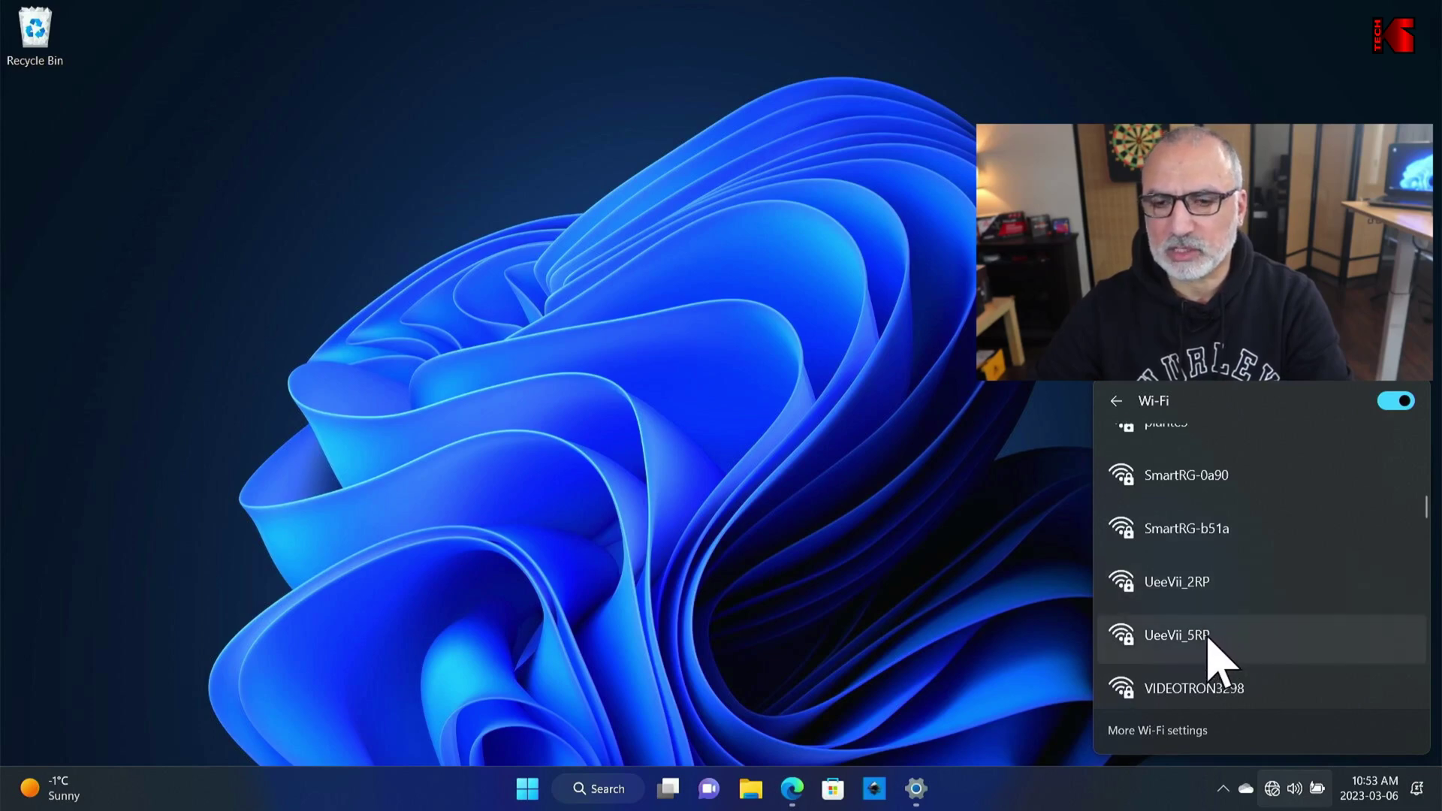
click(1209, 638)
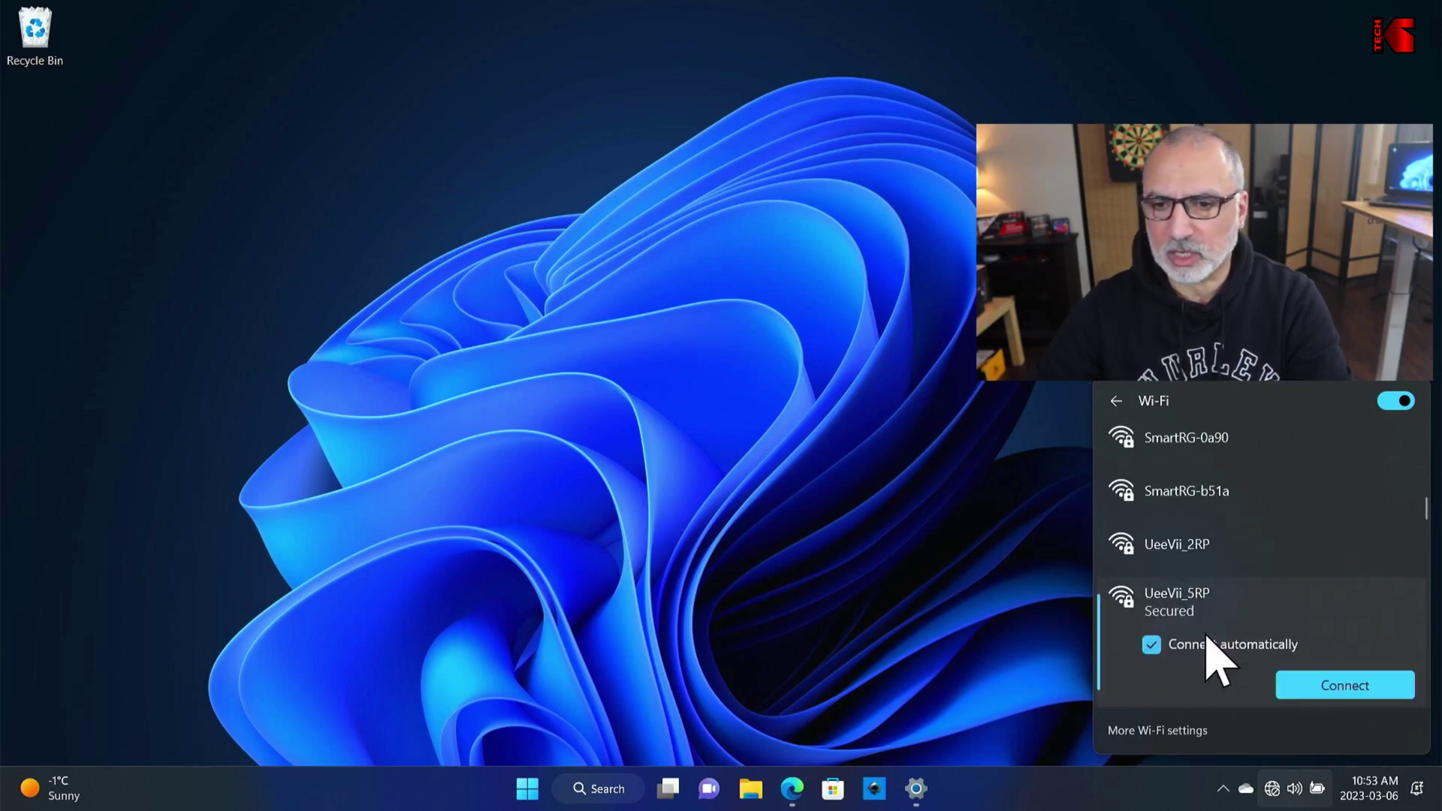
click(1344, 695)
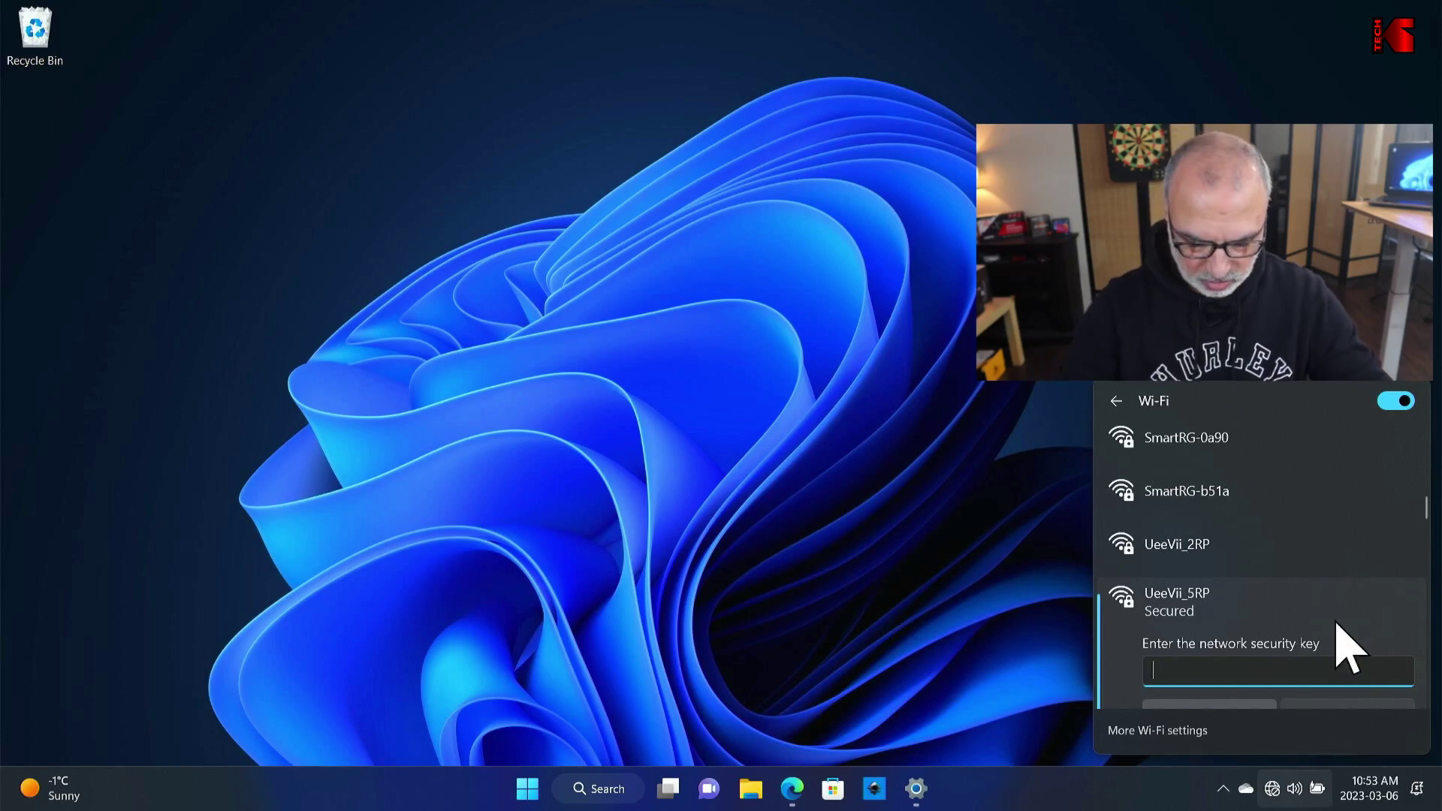
text(•)
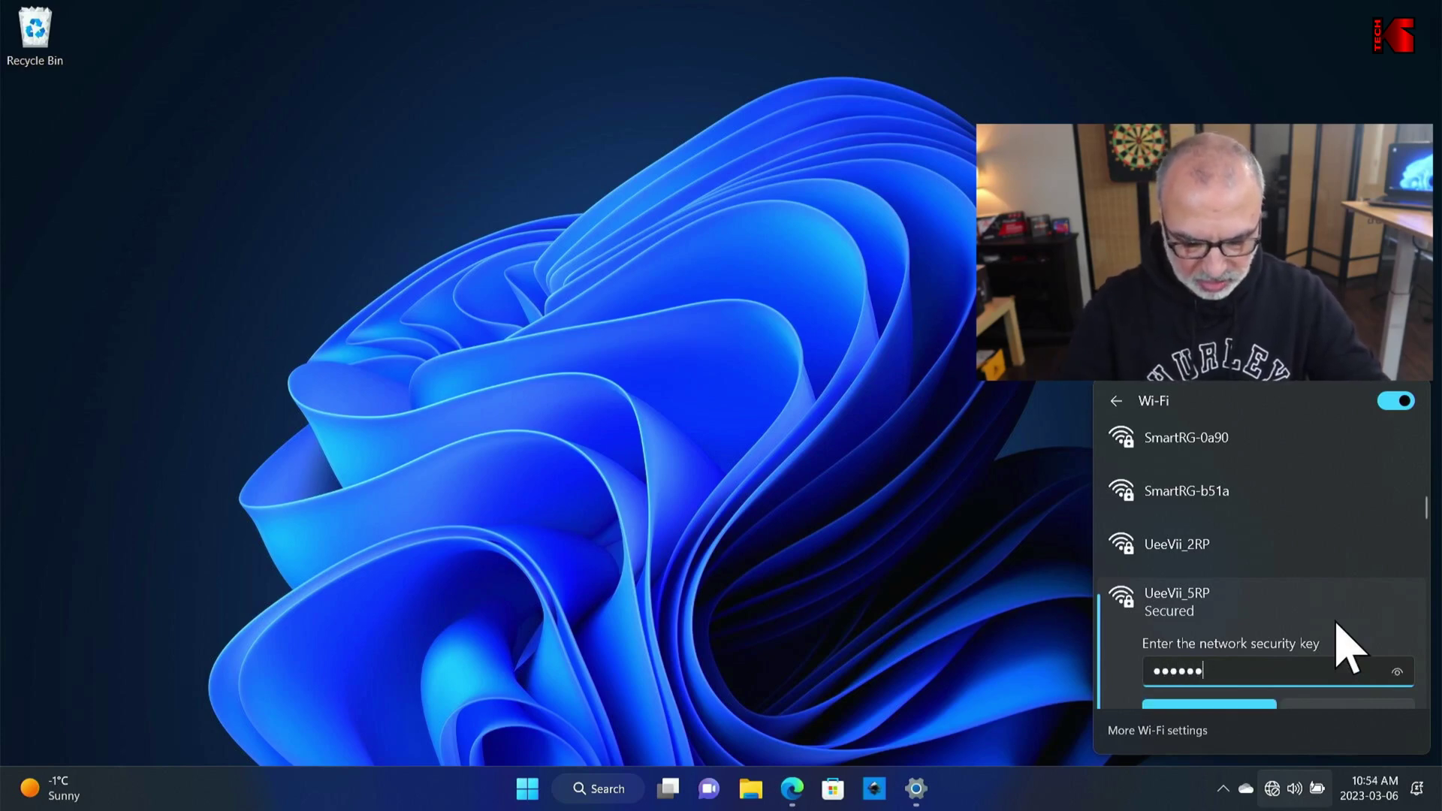
scroll(1344, 646, down, 3)
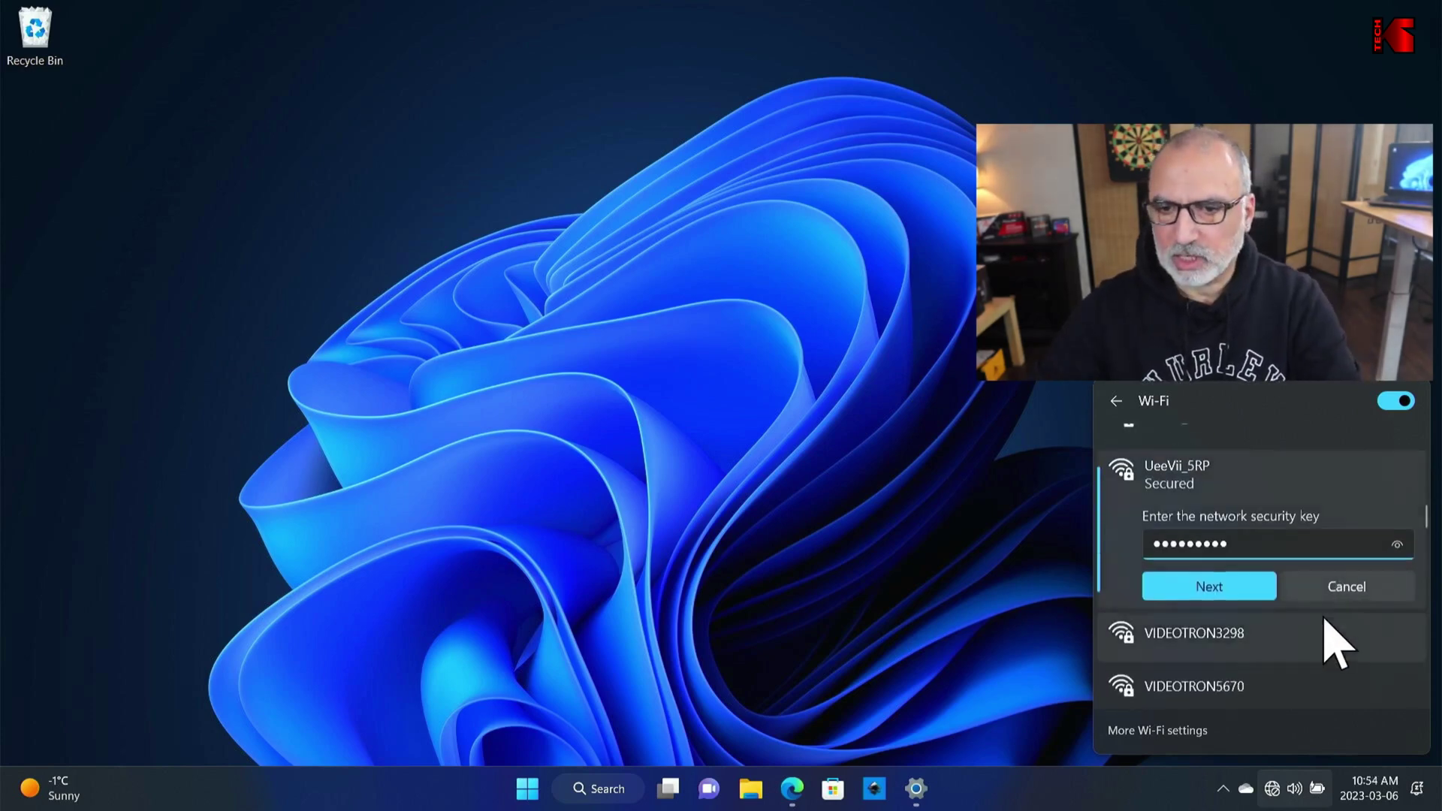
click(1213, 590)
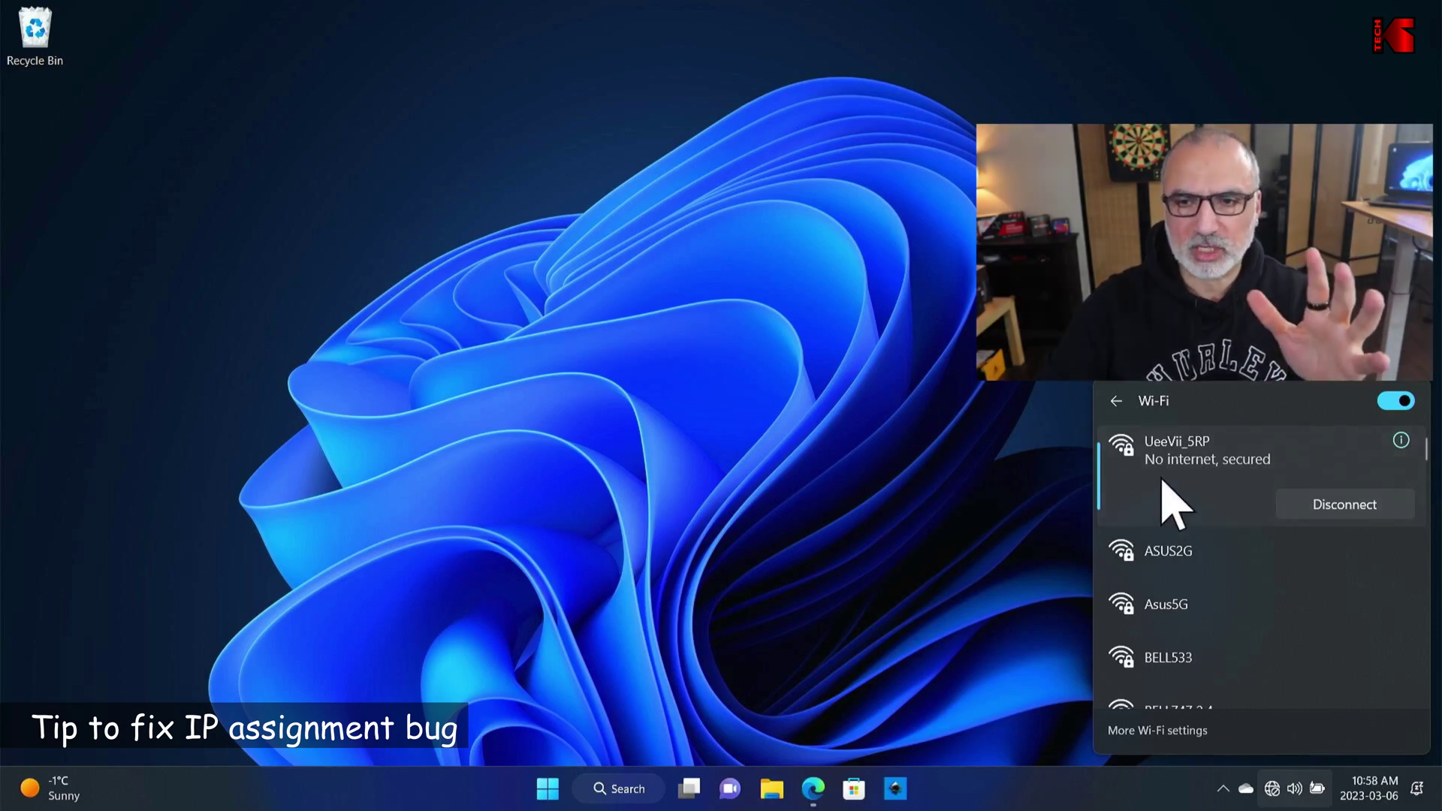
click(927, 528)
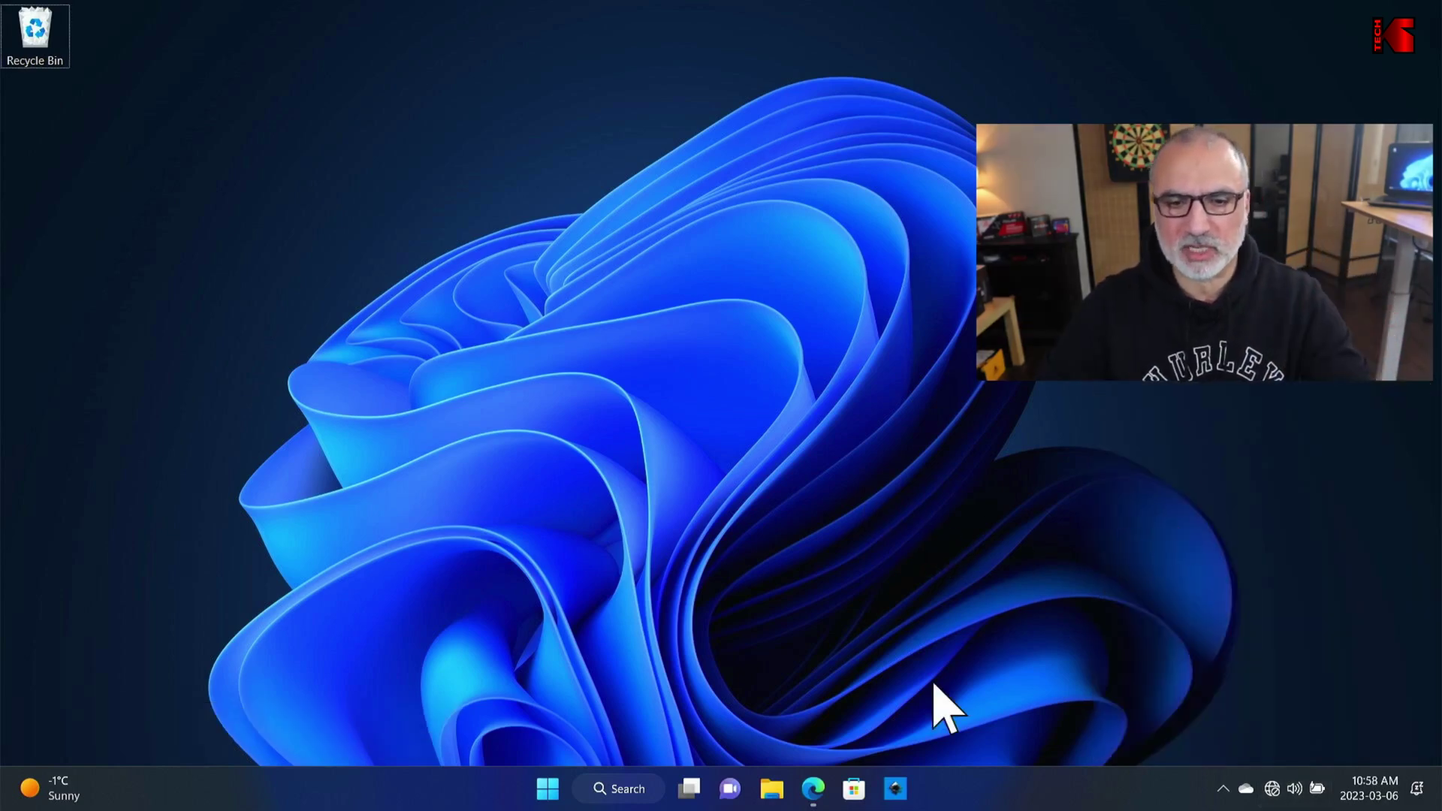
- Open the Wi-Fi adapter's properties through Control Panel's Network and Sharing Center
click(607, 795)
text(control)
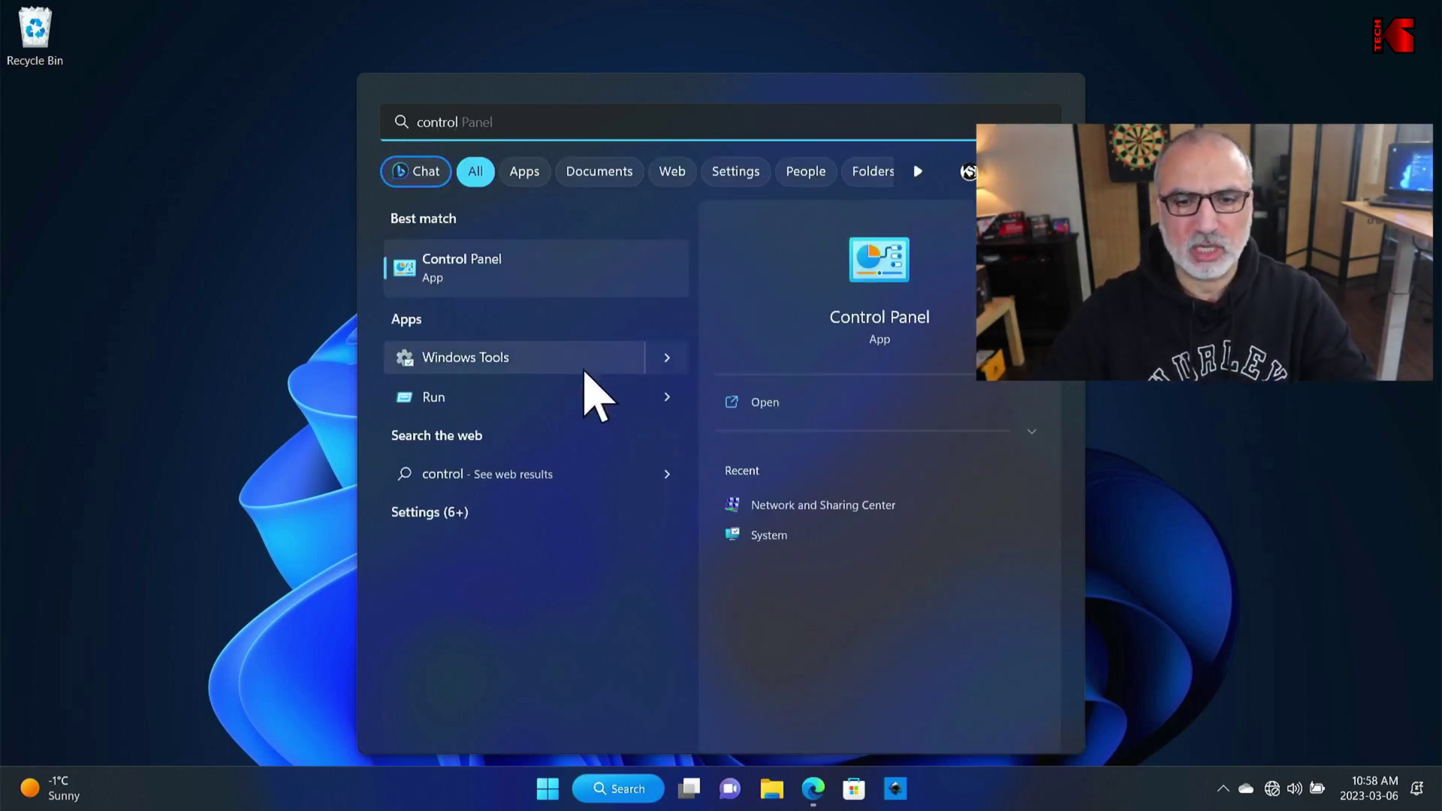
click(482, 270)
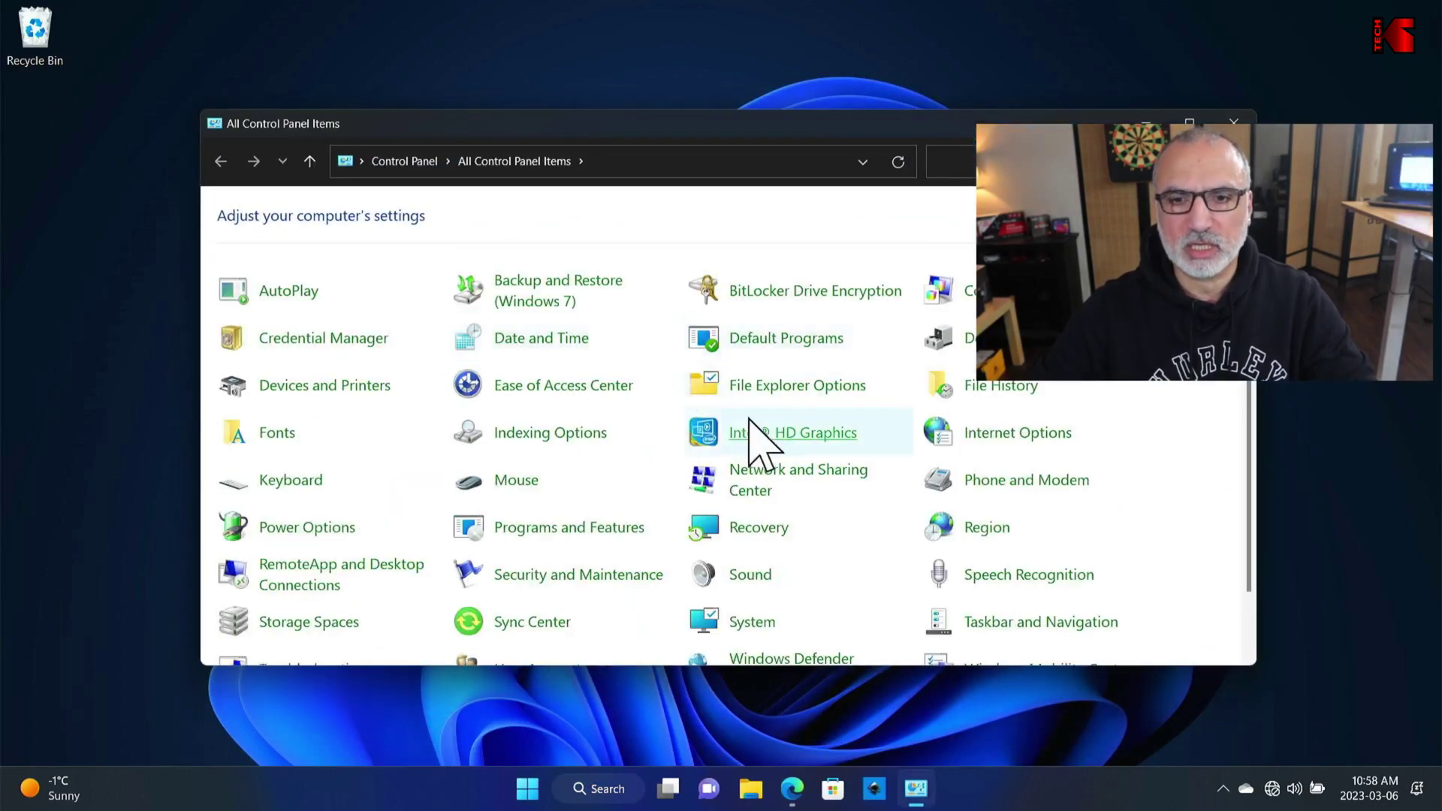
click(830, 473)
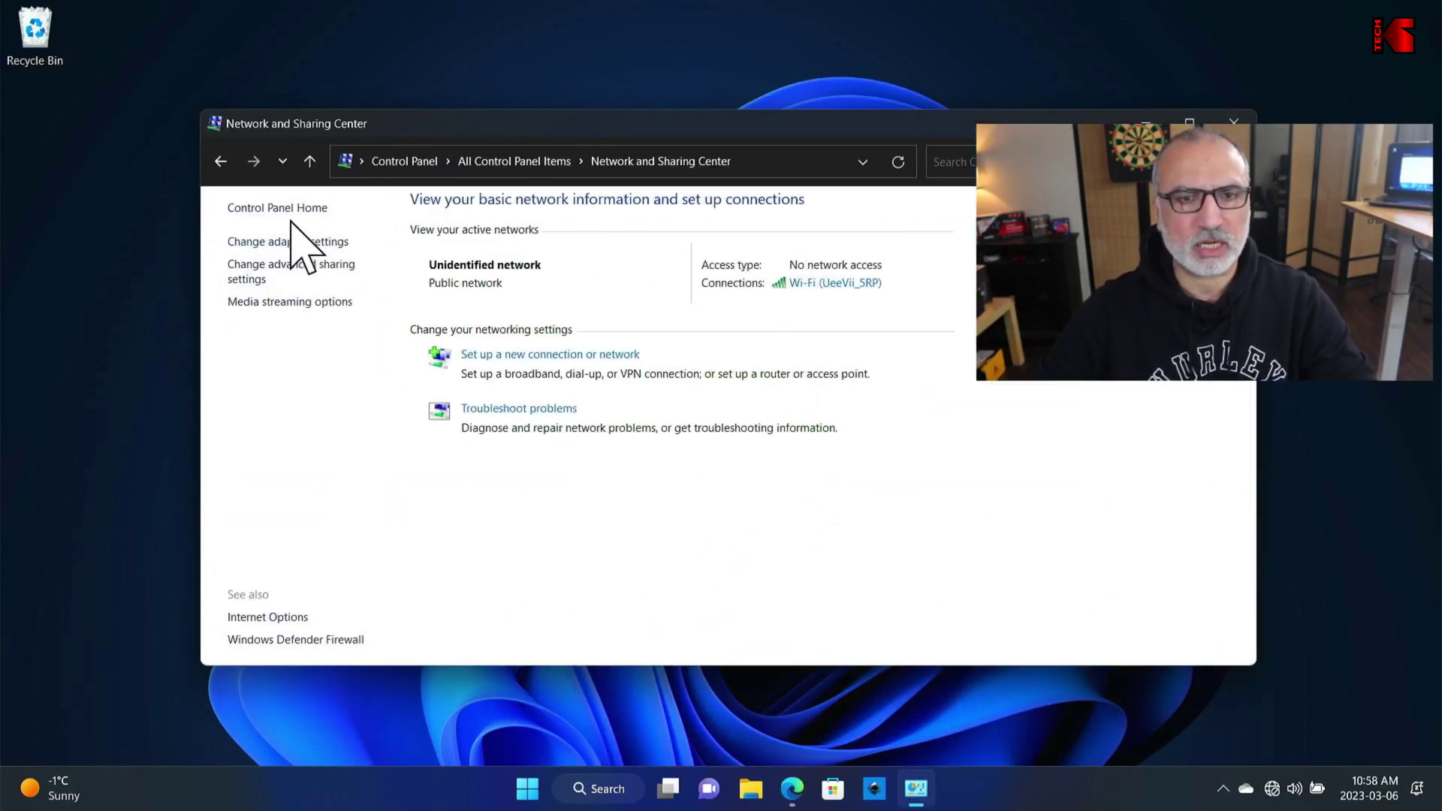
click(278, 242)
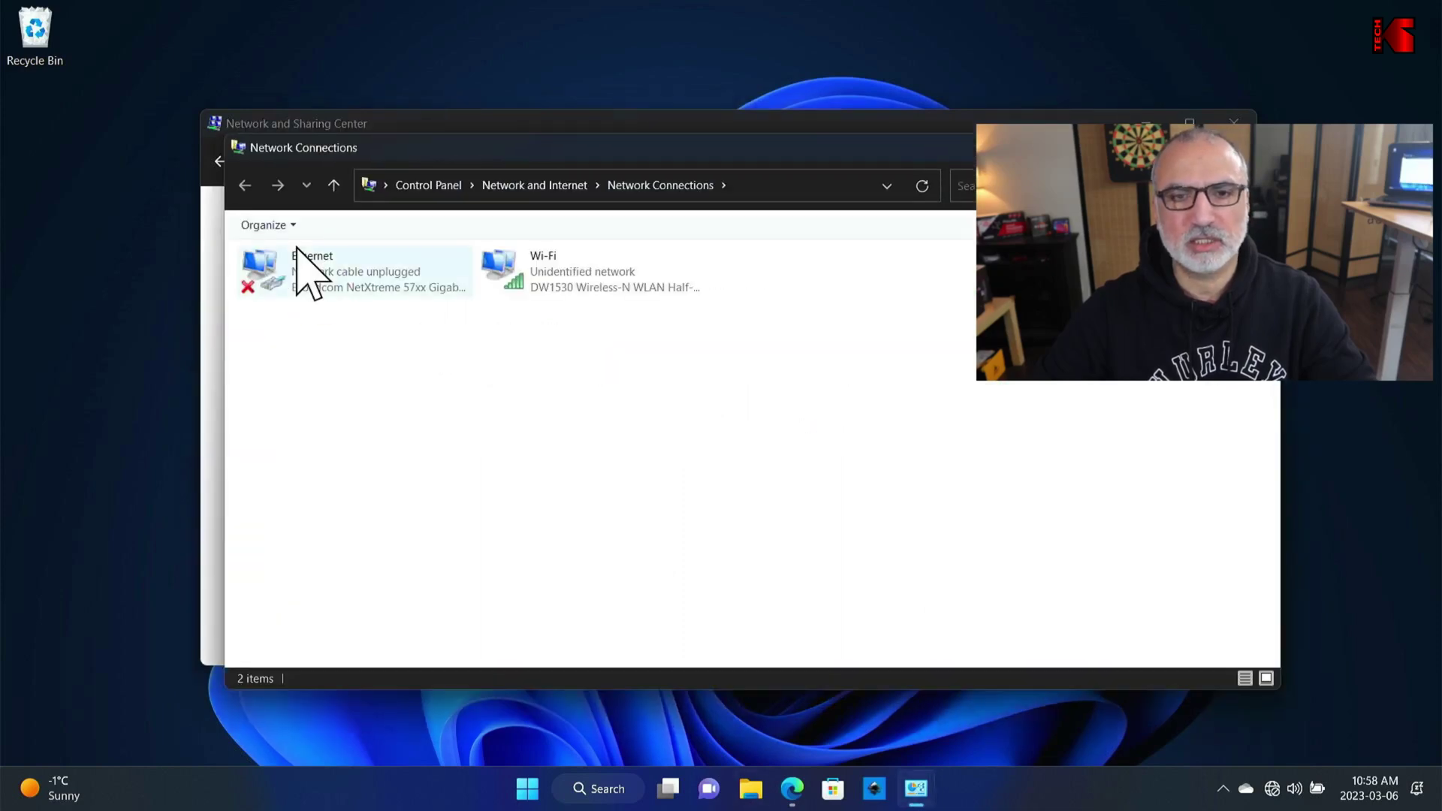
right_click(526, 275)
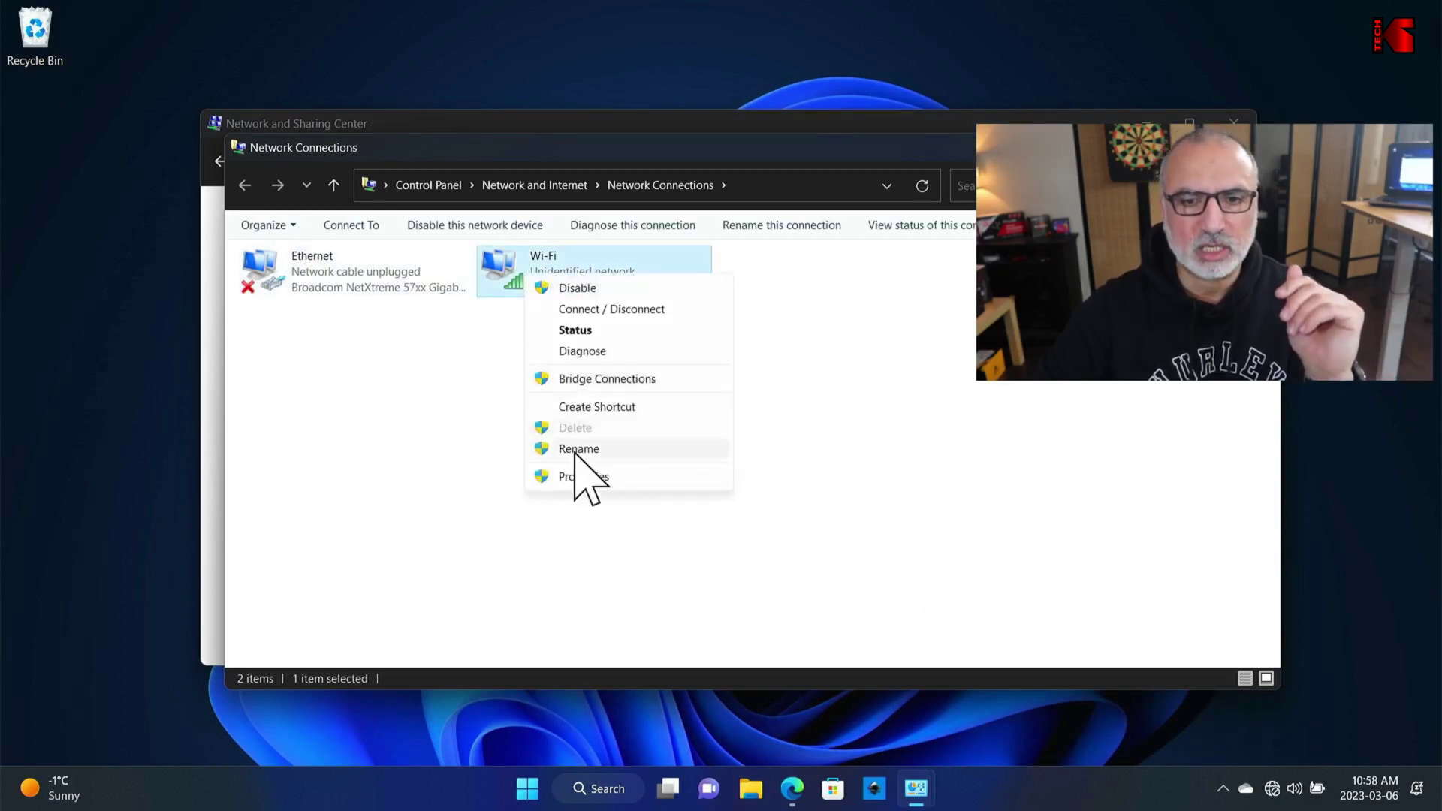
click(587, 478)
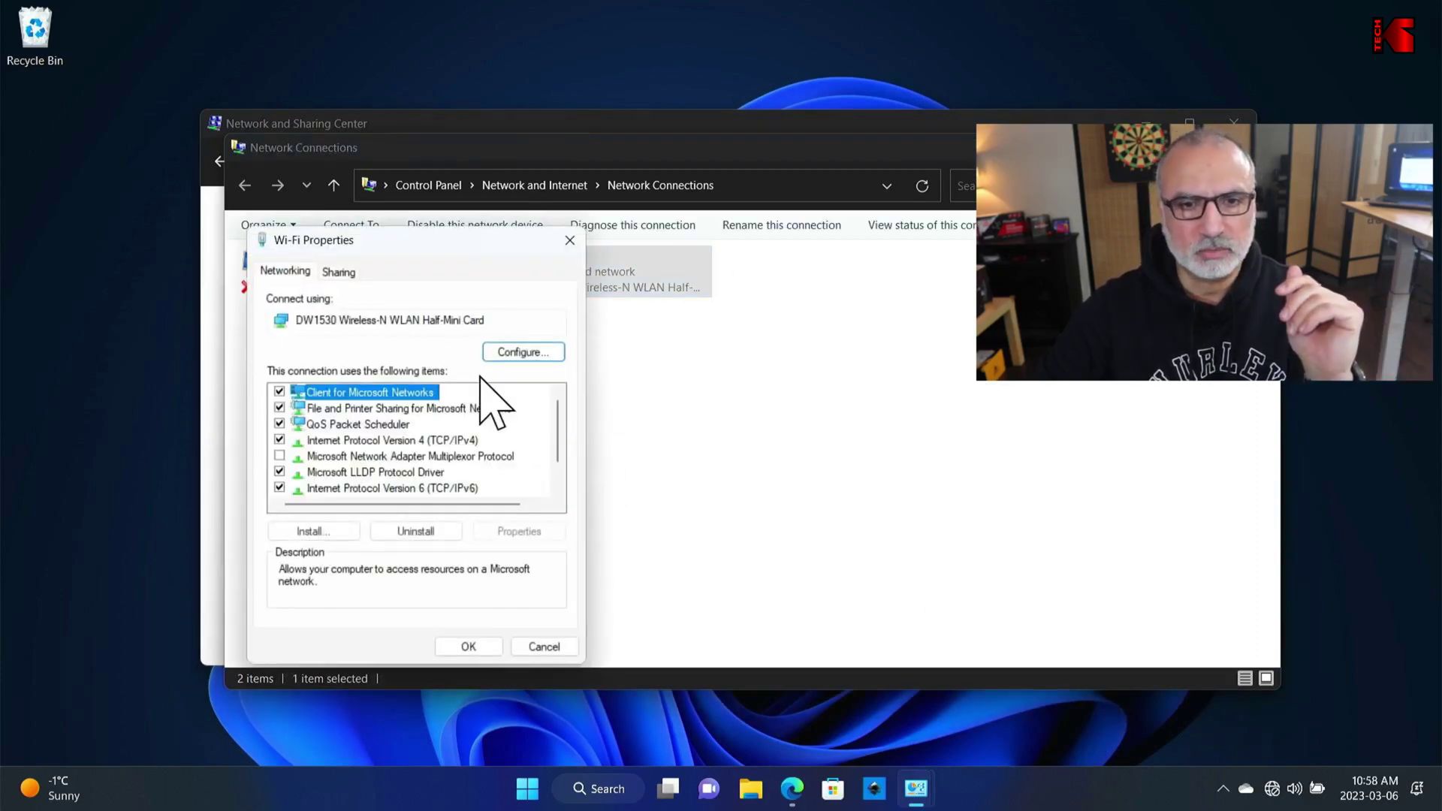
- Set Wi-Fi IPv4 to obtain an IP address automatically, save, and return to the browser
double_click(437, 442)
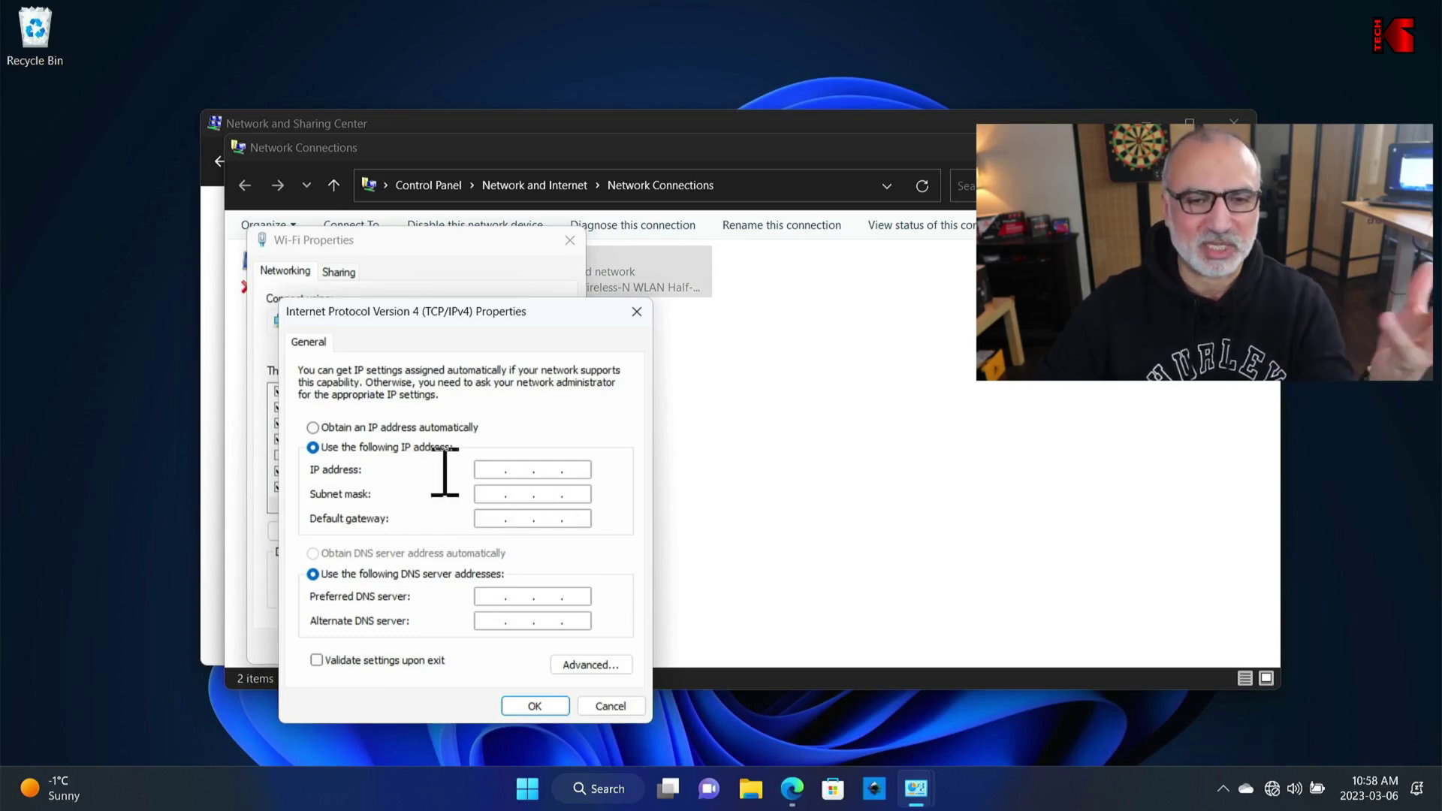
click(345, 428)
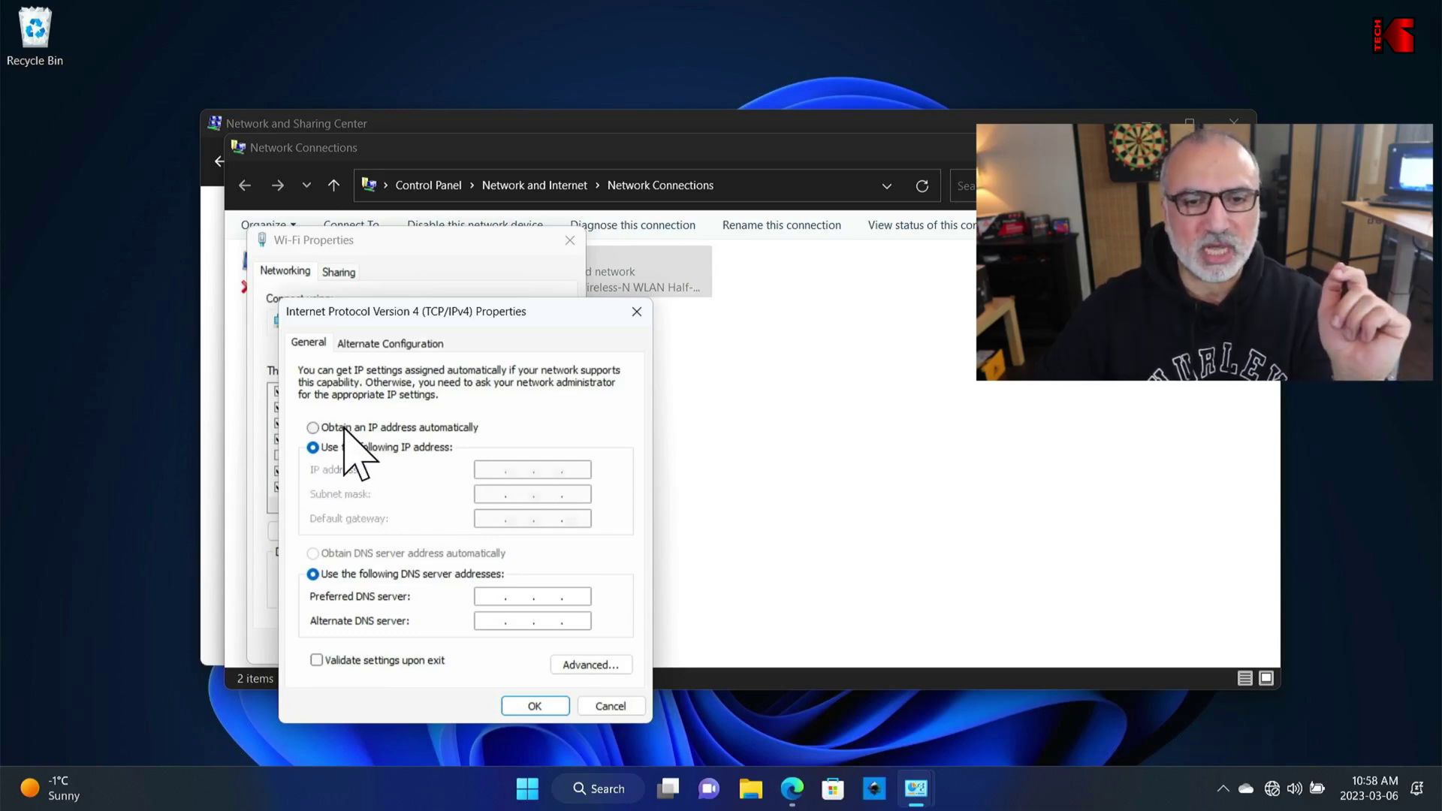
click(534, 707)
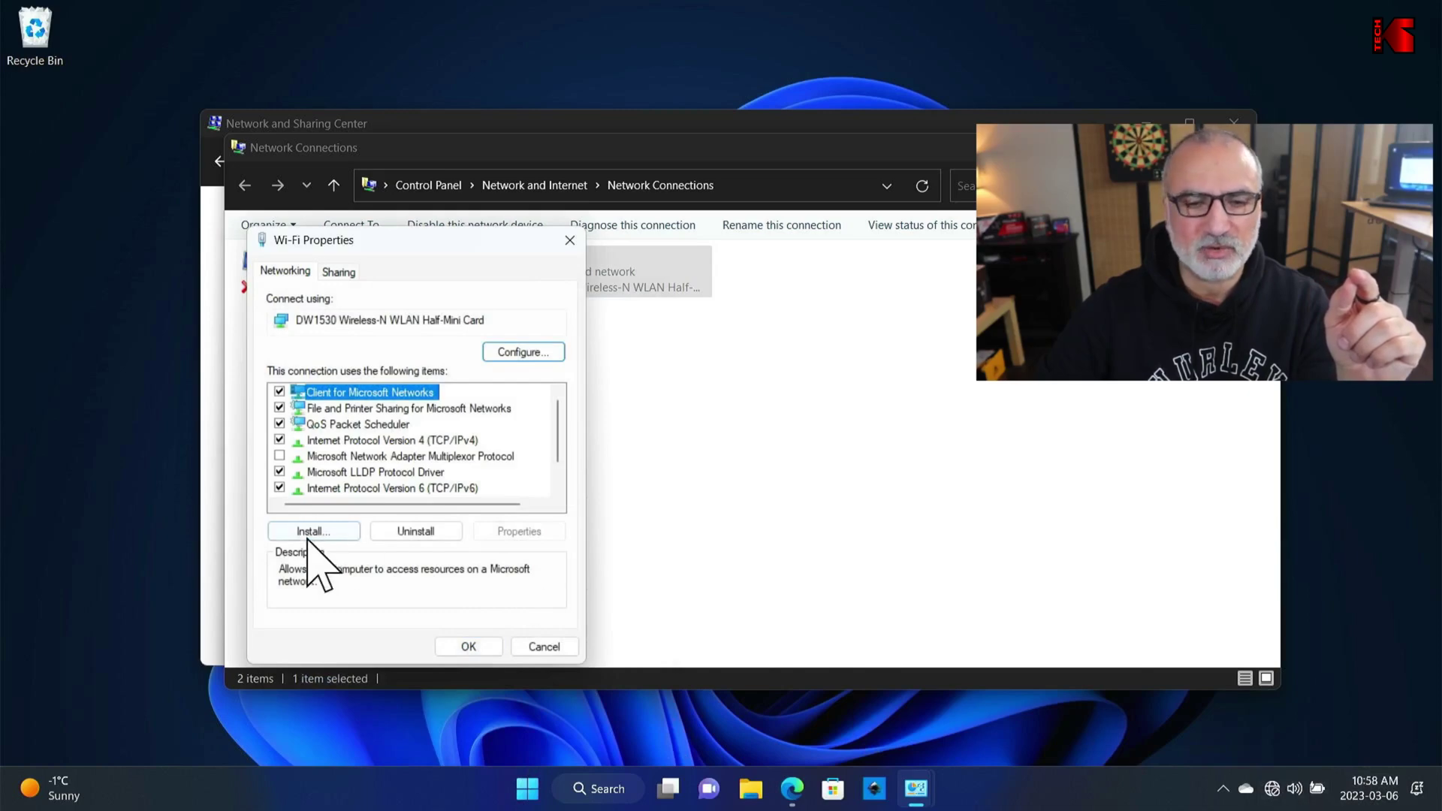
click(463, 647)
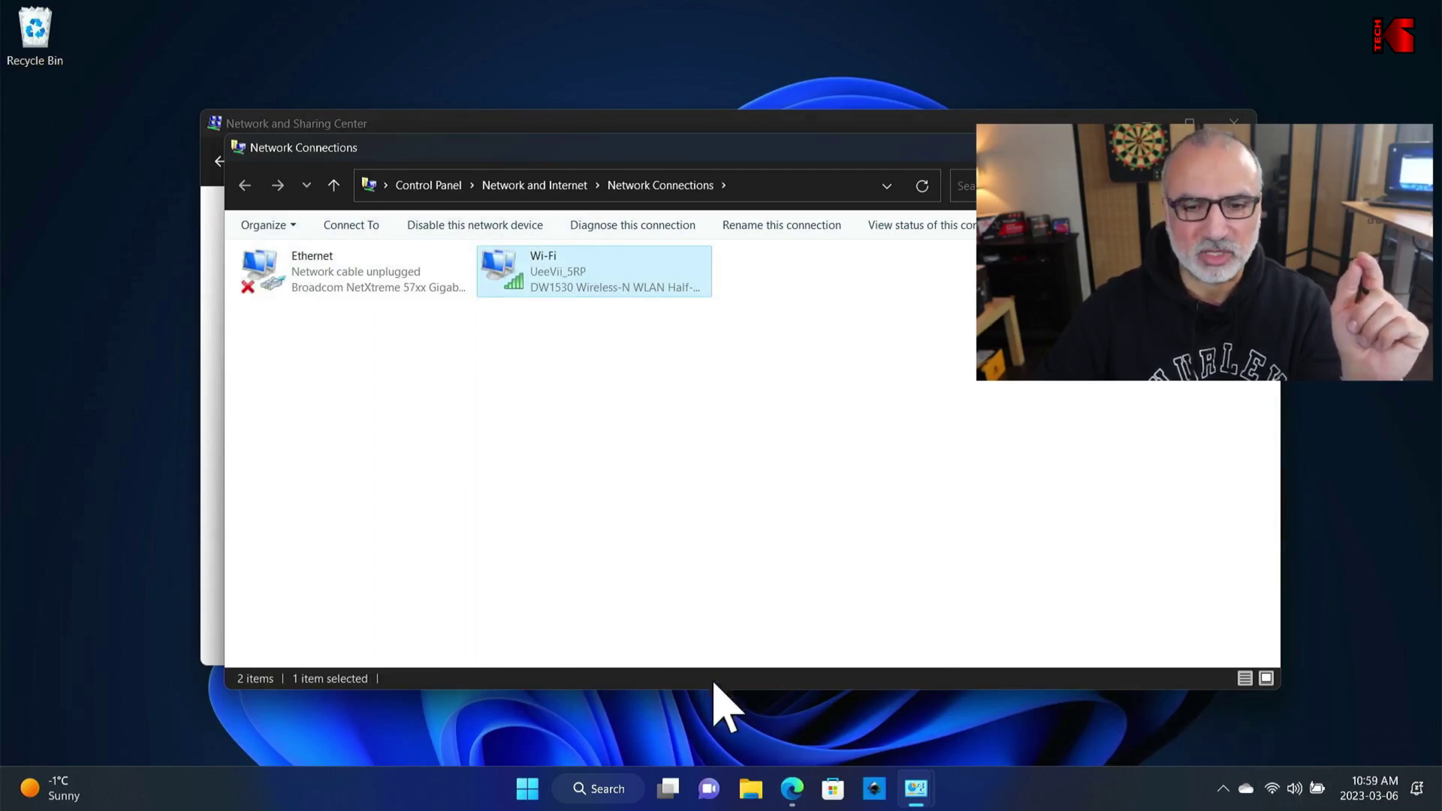
click(792, 789)
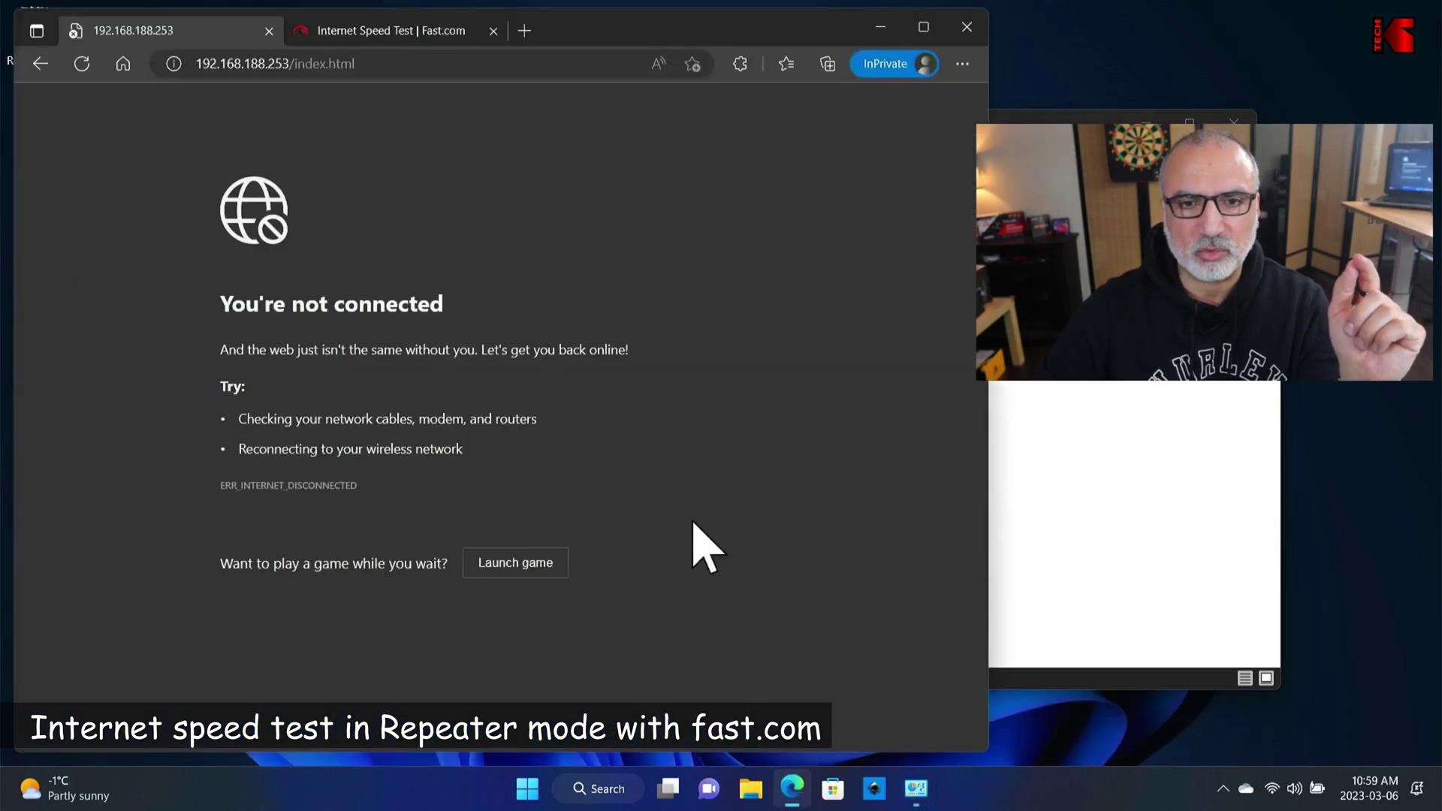